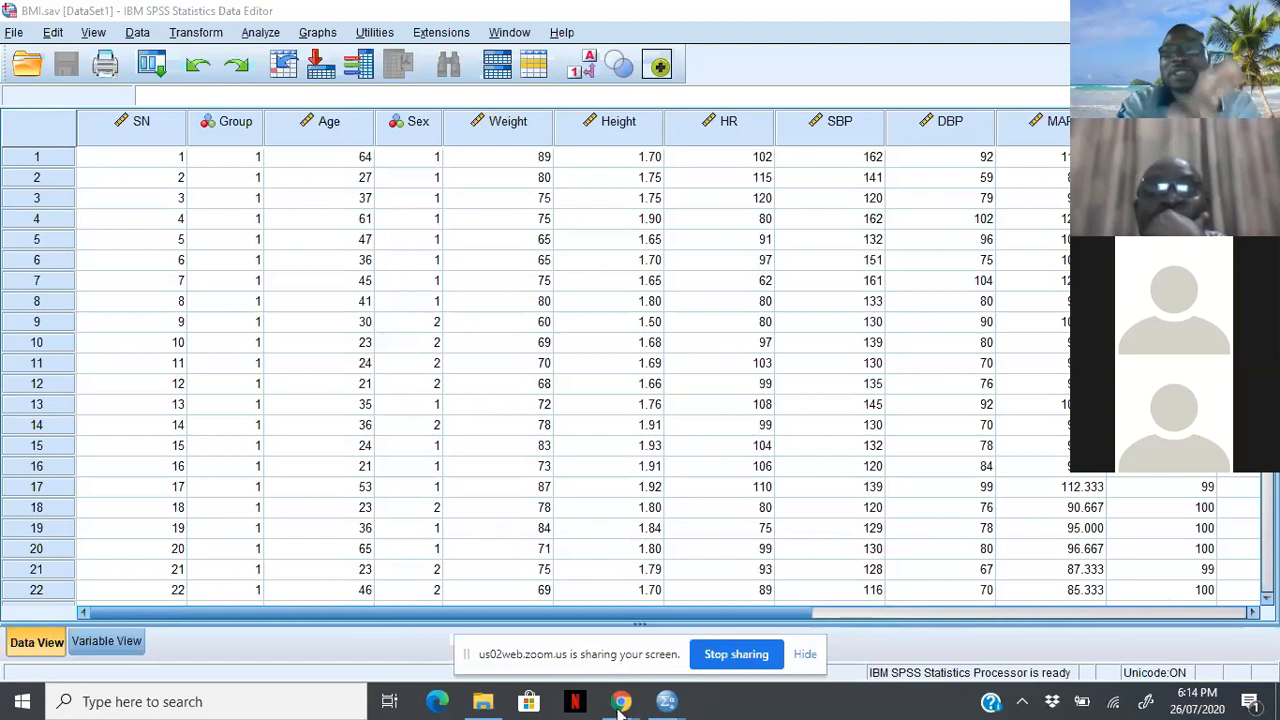
# Switch to the Zoom meeting in Chrome, mute the microphone, and return to the BMI.sav data editor in SPSS.
pyautogui.click(620, 703)
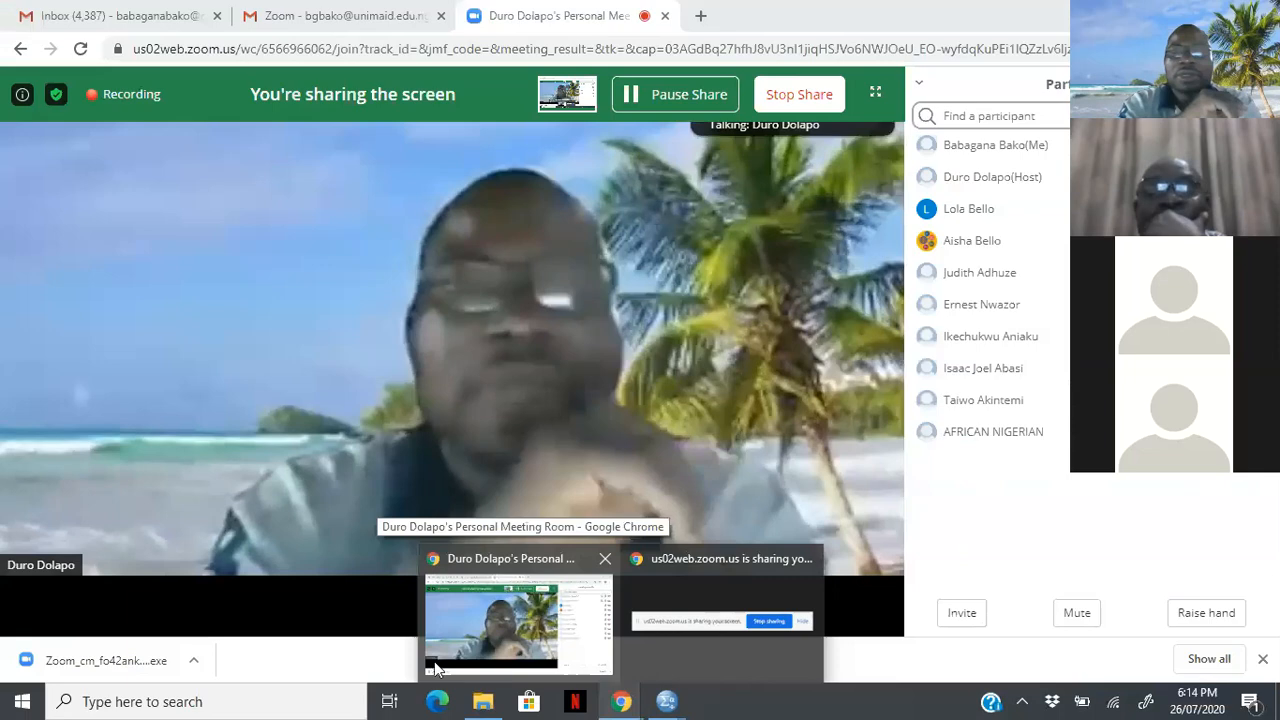
pyautogui.click(434, 661)
pyautogui.click(35, 608)
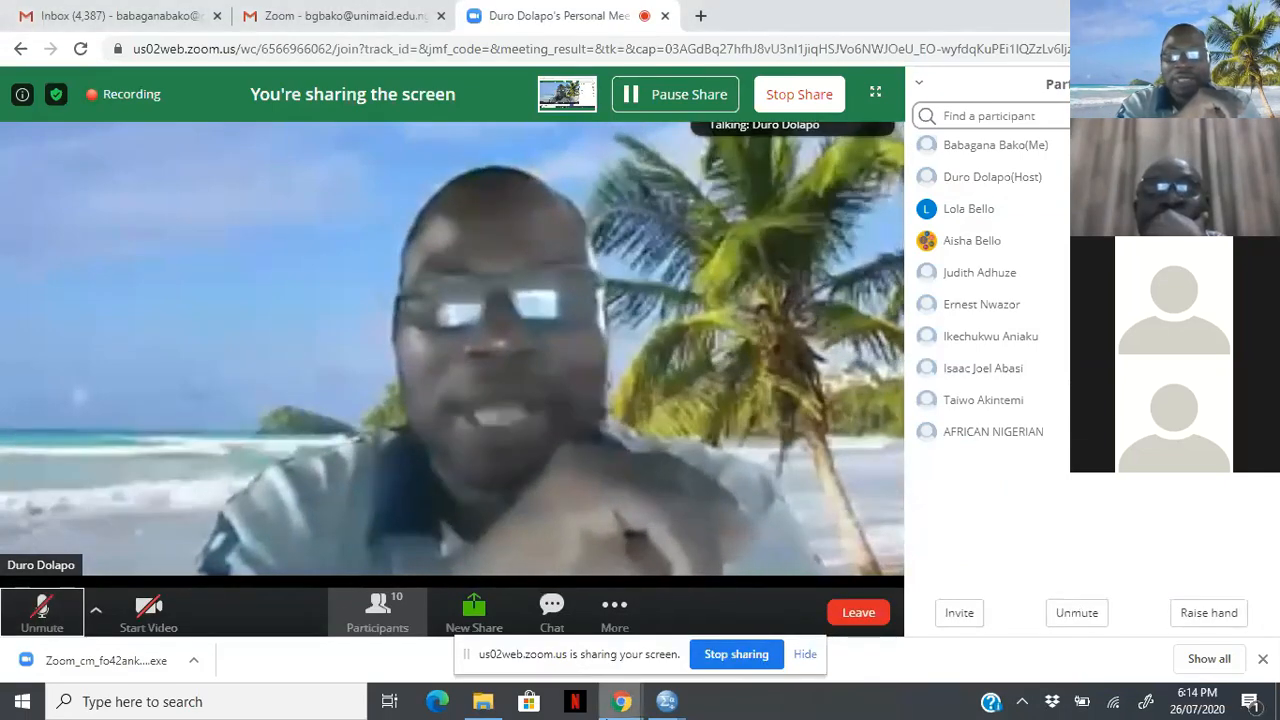
pyautogui.moveTo(667, 706)
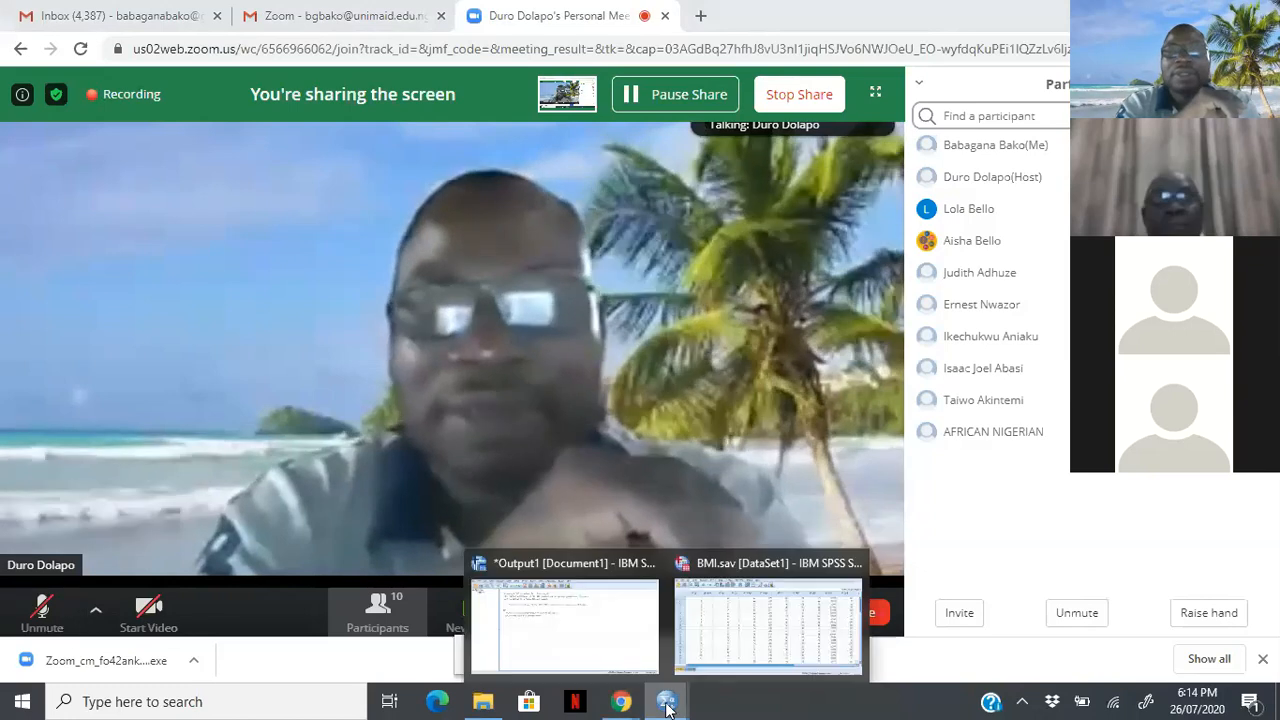
pyautogui.click(752, 627)
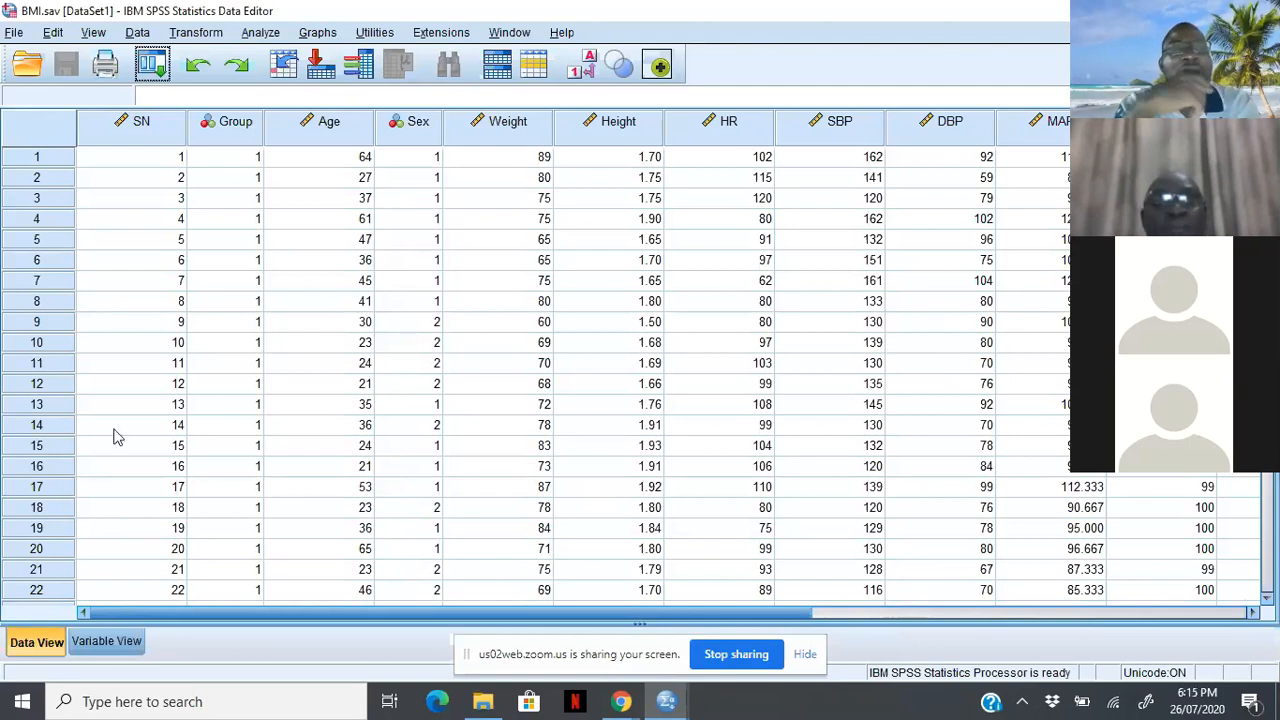
# Examine the dataset's variable definitions alongside its case records, and look over the available view and data commands.
pyautogui.click(95, 644)
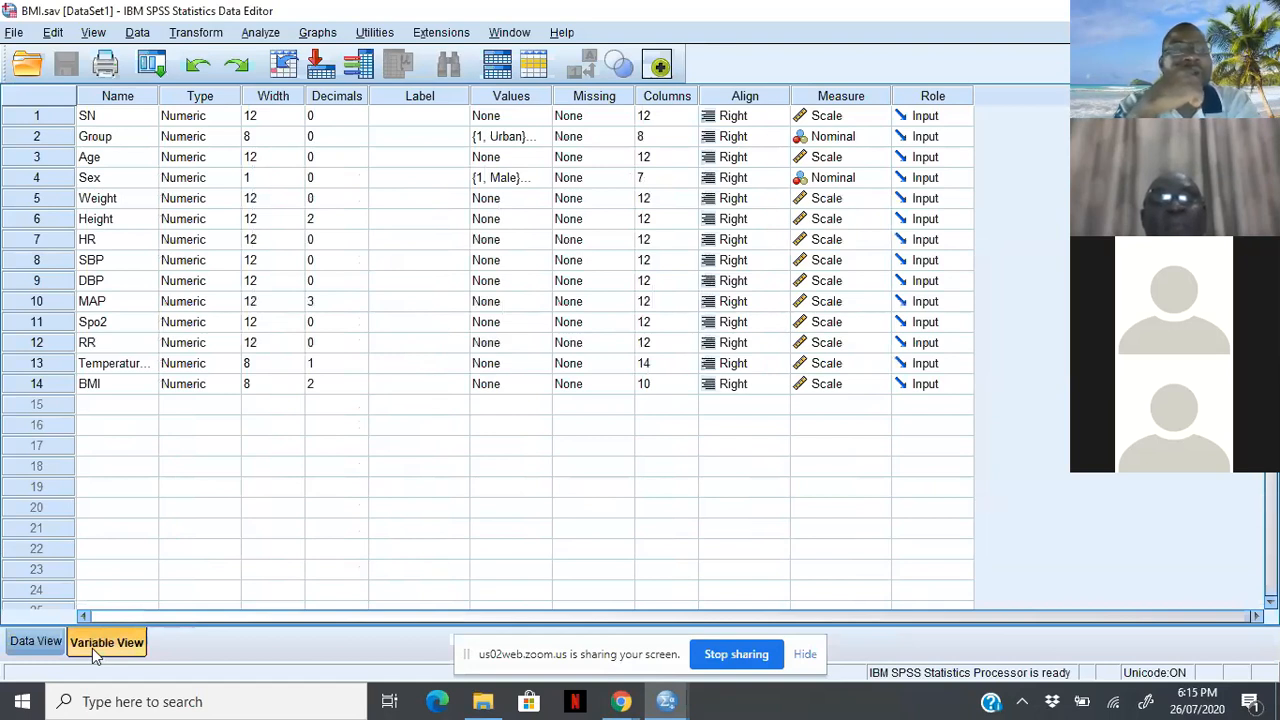
pyautogui.moveTo(36, 425); pyautogui.dragTo(36, 507)
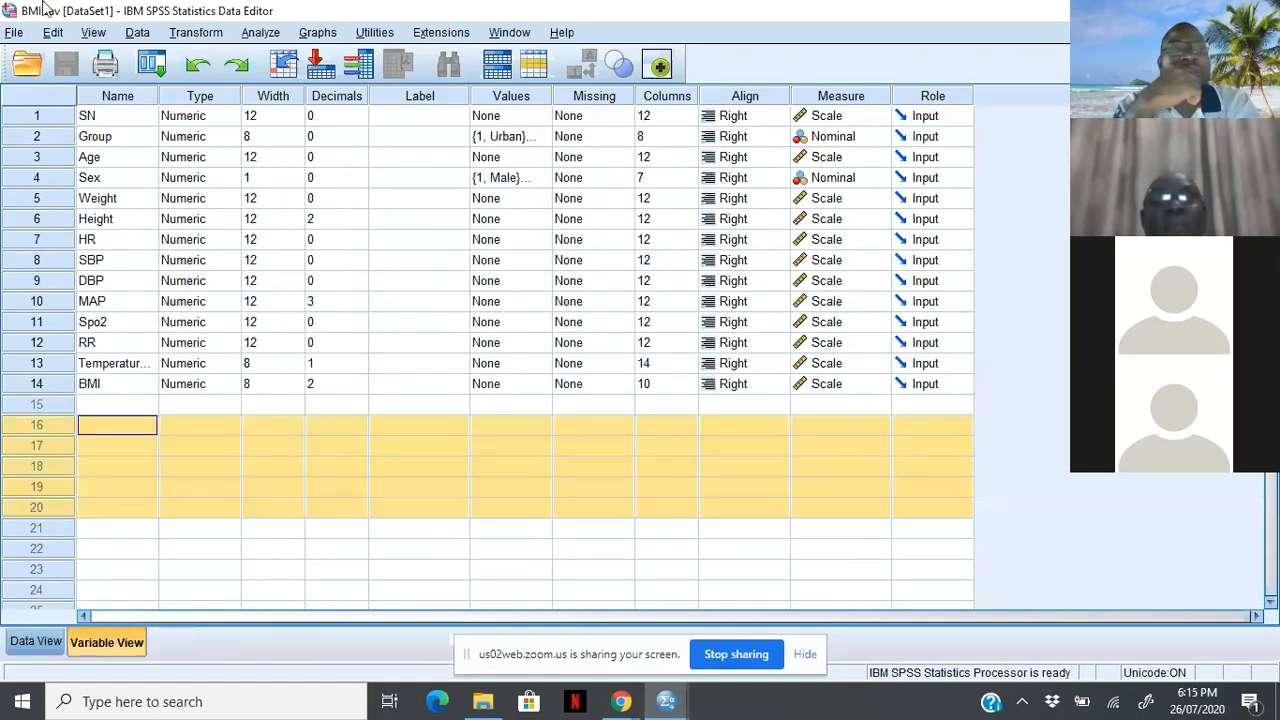
pyautogui.click(88, 33)
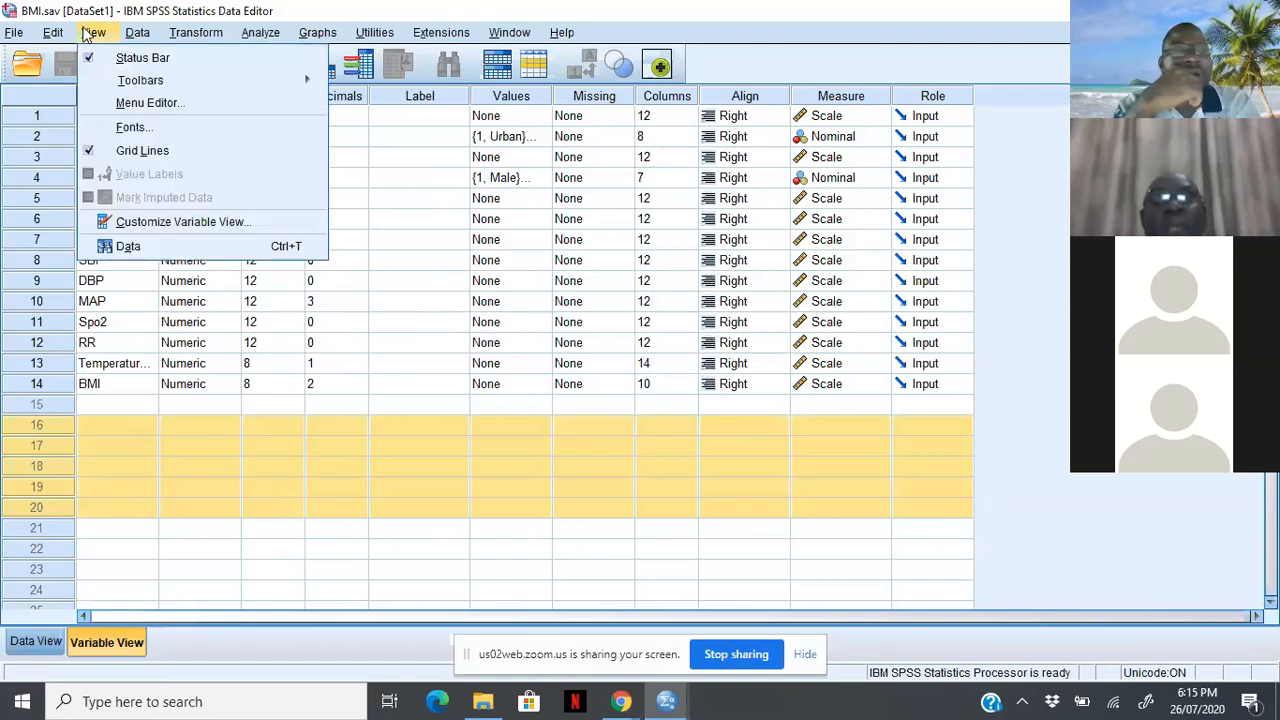
pyautogui.moveTo(115, 84)
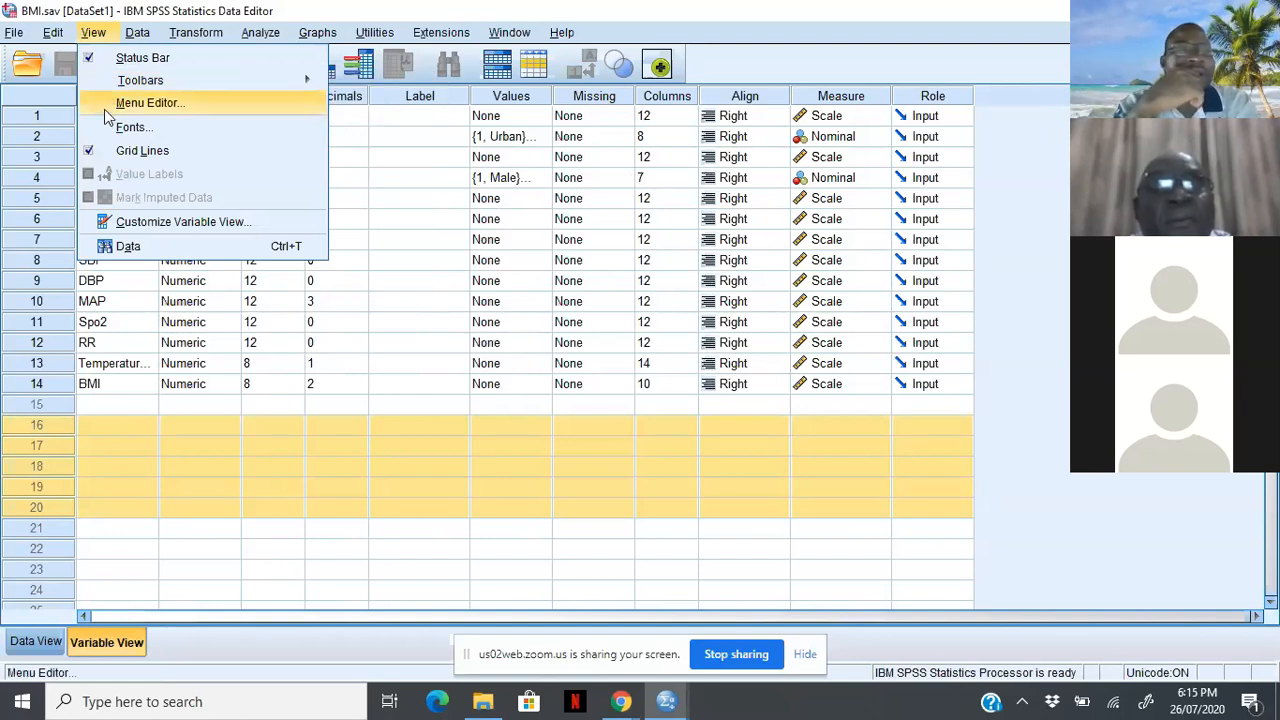
pyautogui.moveTo(137, 32)
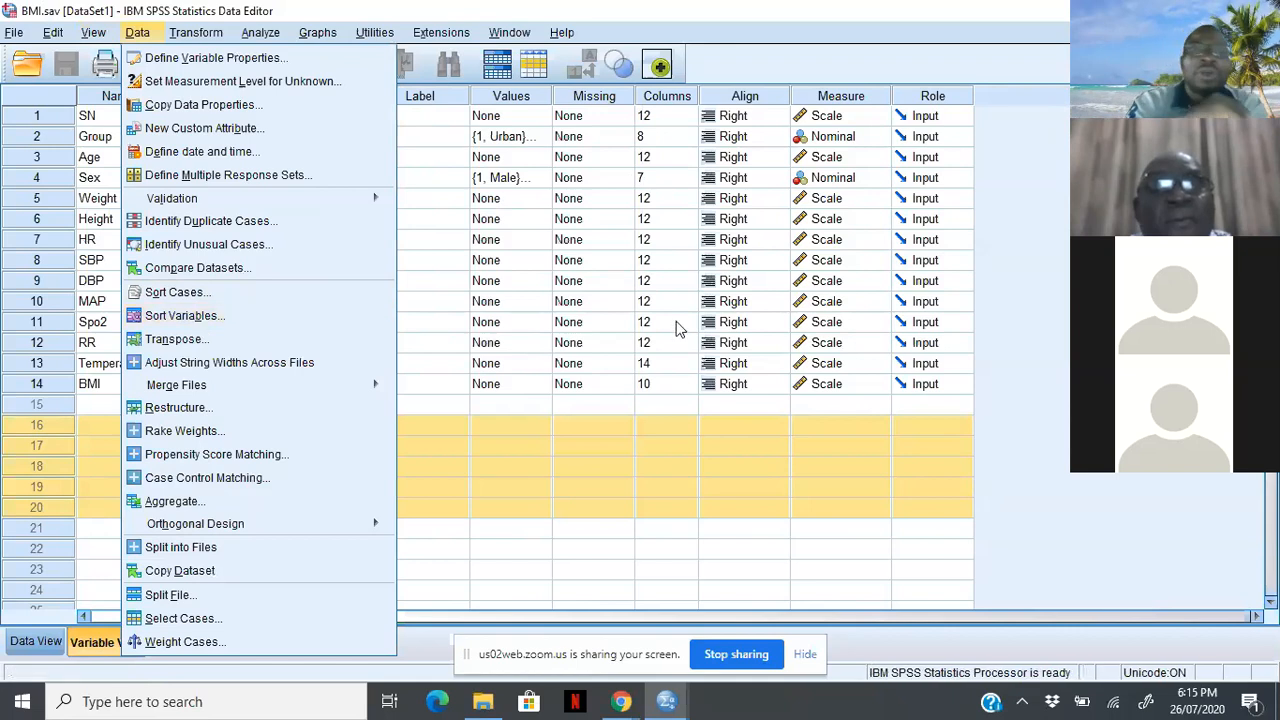
pyautogui.click(660, 488)
pyautogui.click(372, 452)
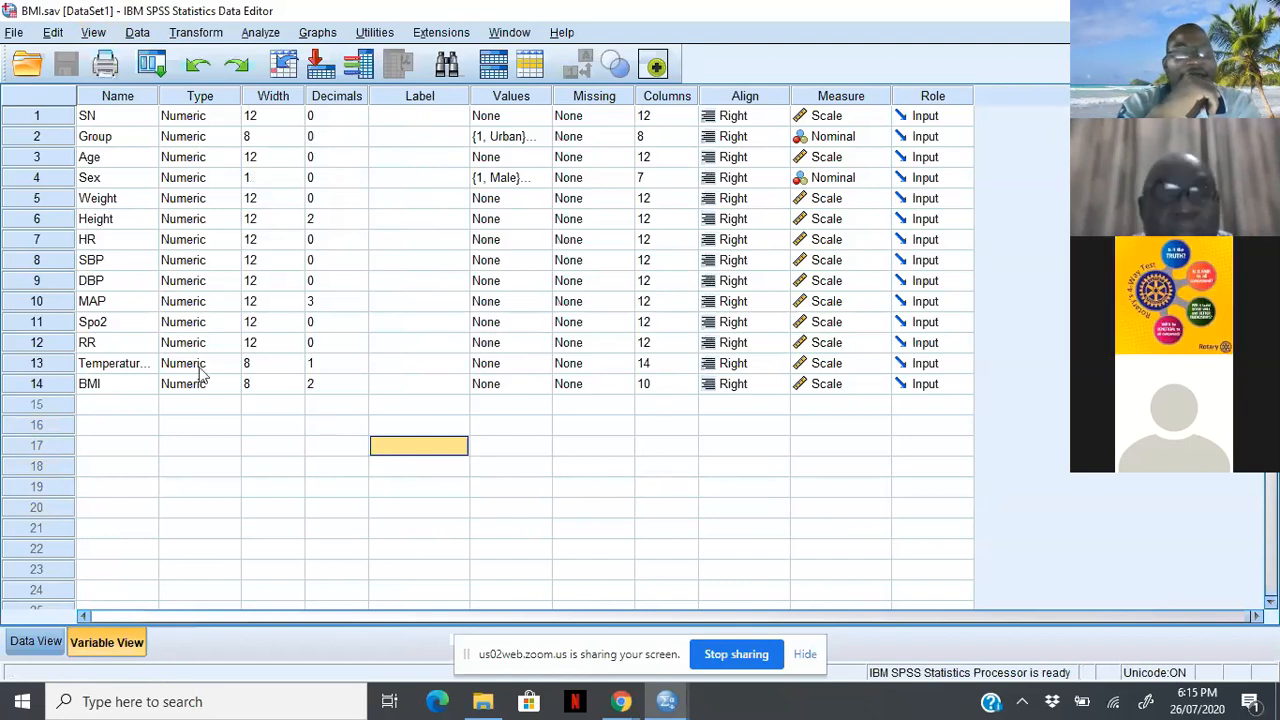
pyautogui.click(22, 641)
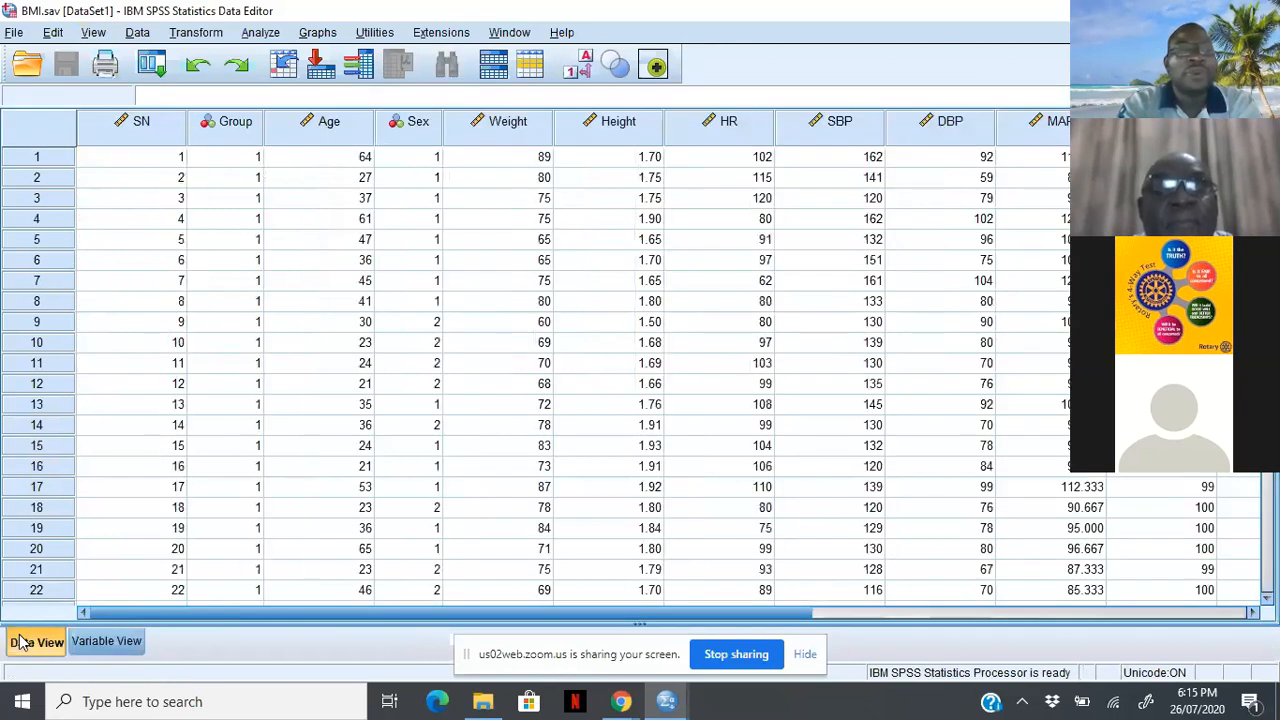
pyautogui.click(90, 645)
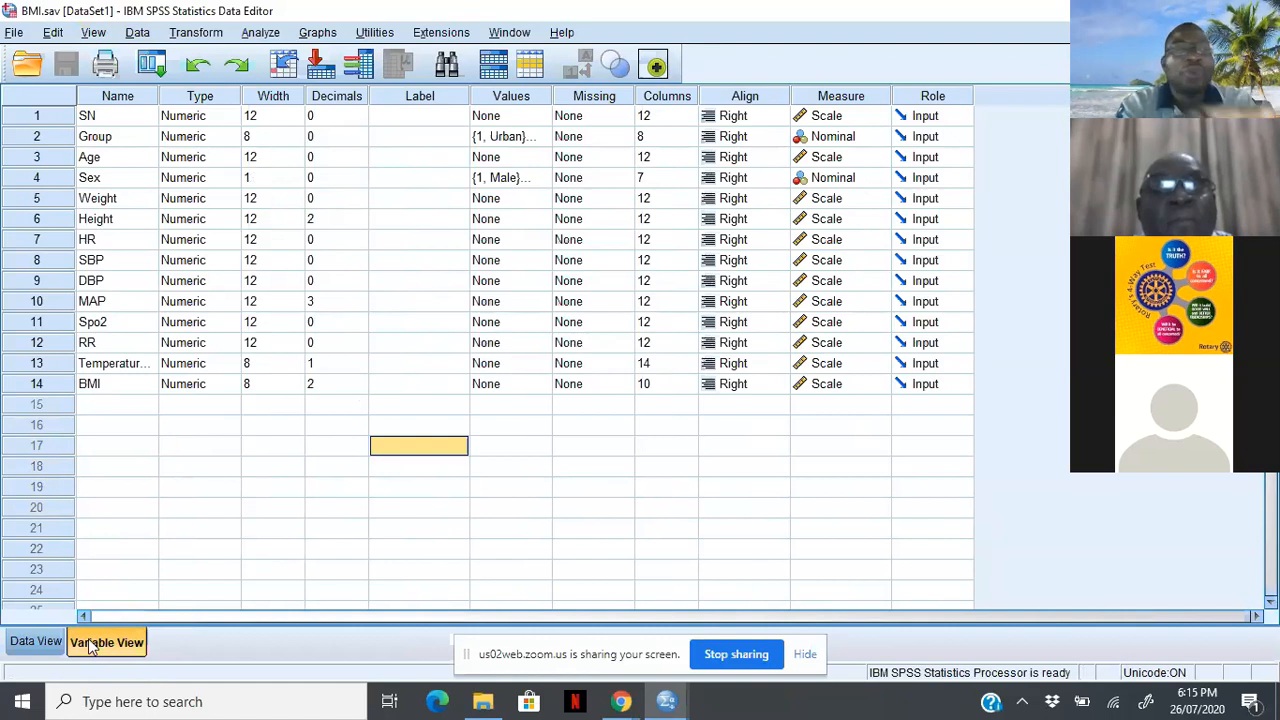
pyautogui.click(92, 33)
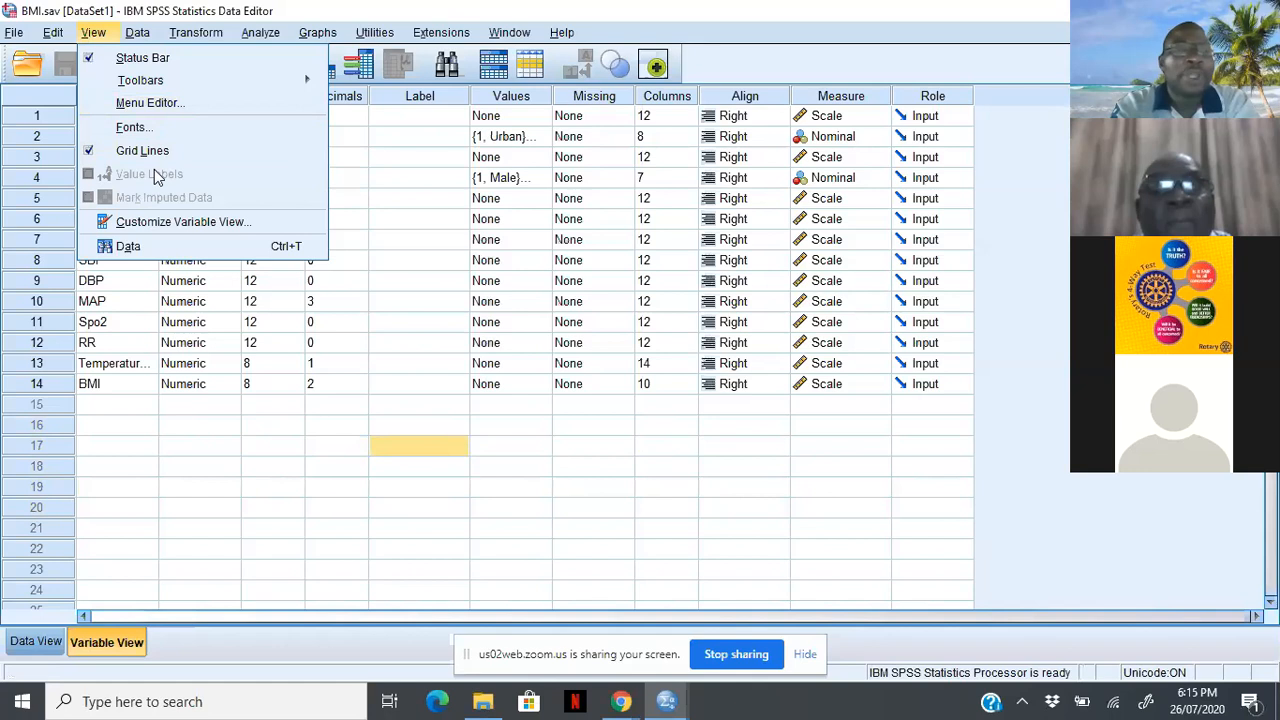
pyautogui.click(258, 404)
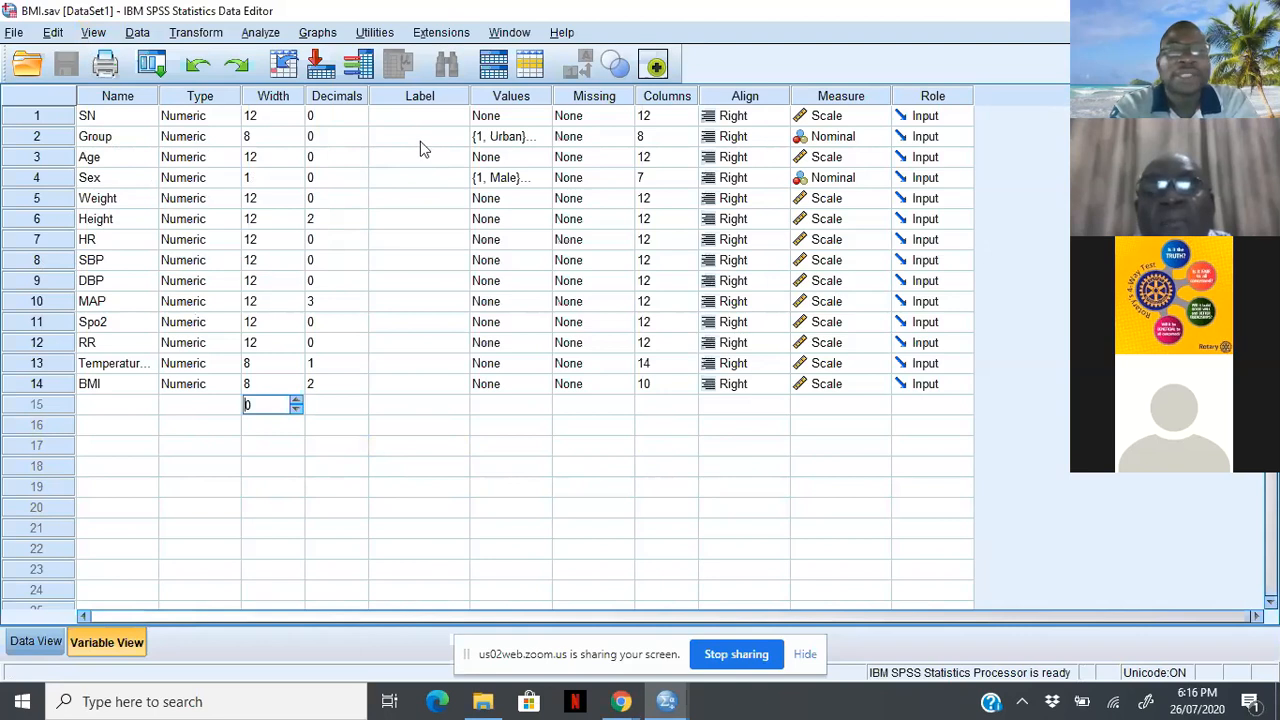
# Review the value labels defined for the Group variable and return to the case records.
pyautogui.click(495, 138)
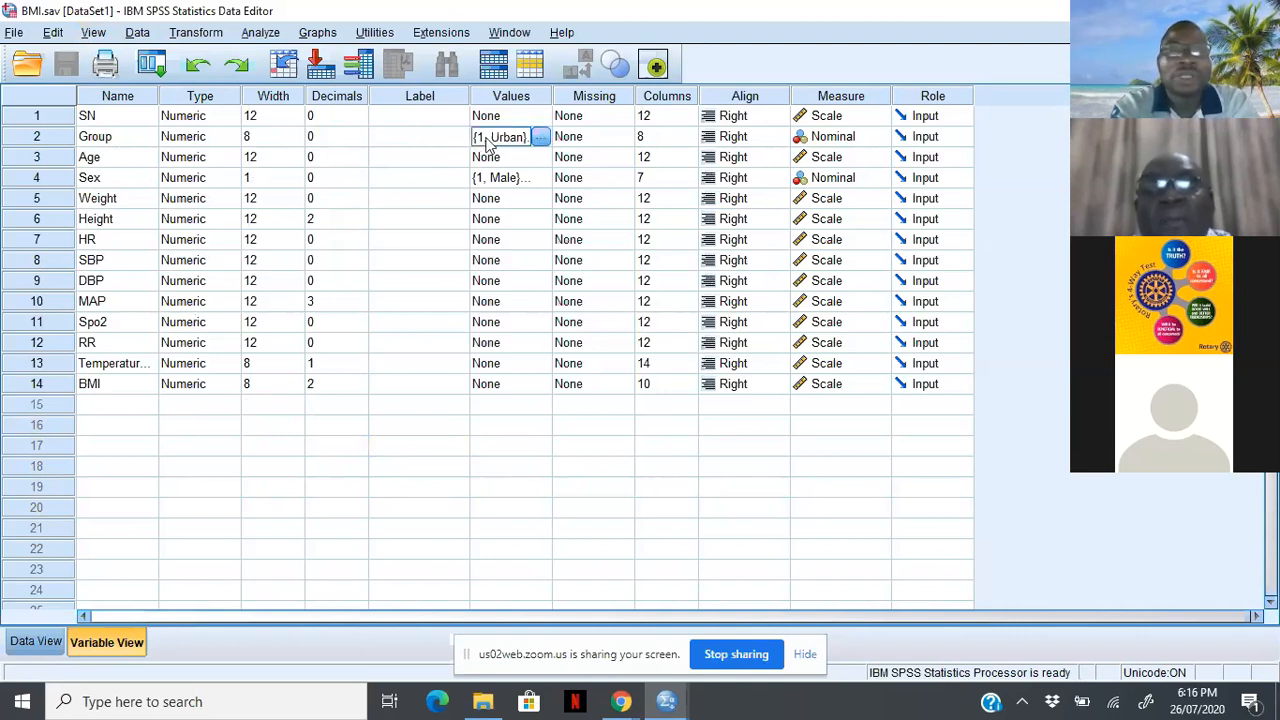
pyautogui.click(540, 140)
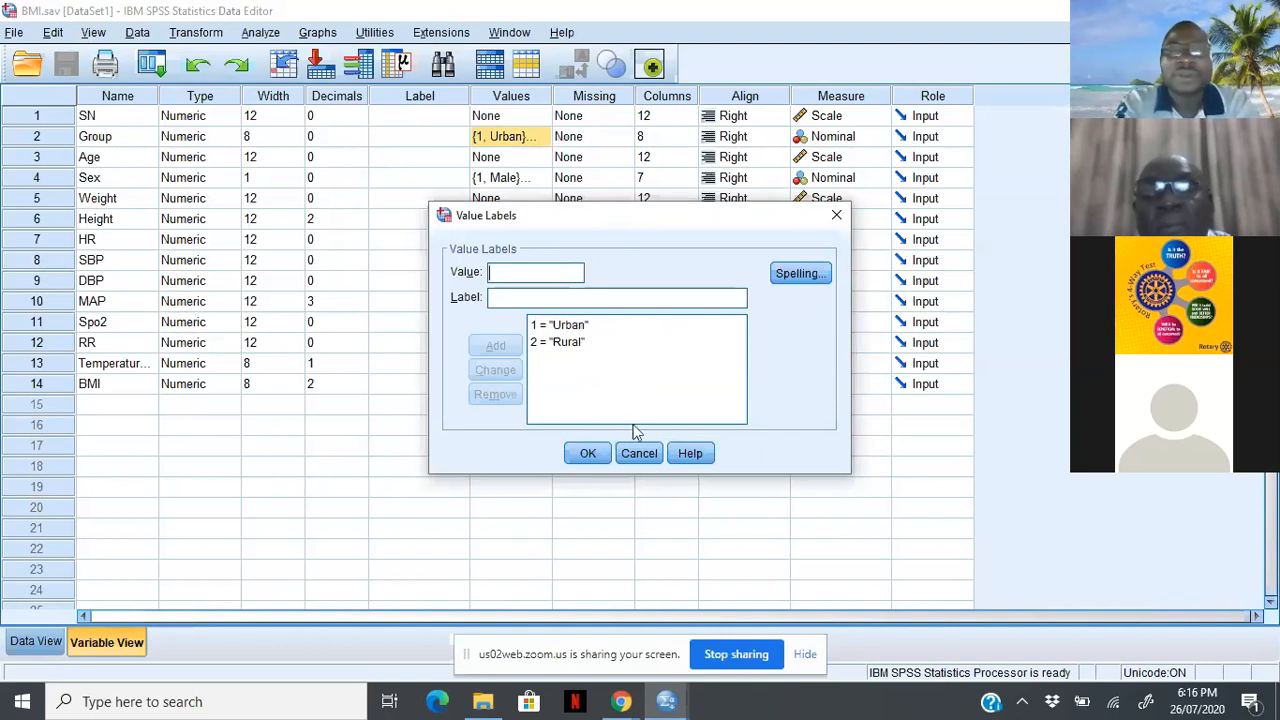
pyautogui.click(604, 452)
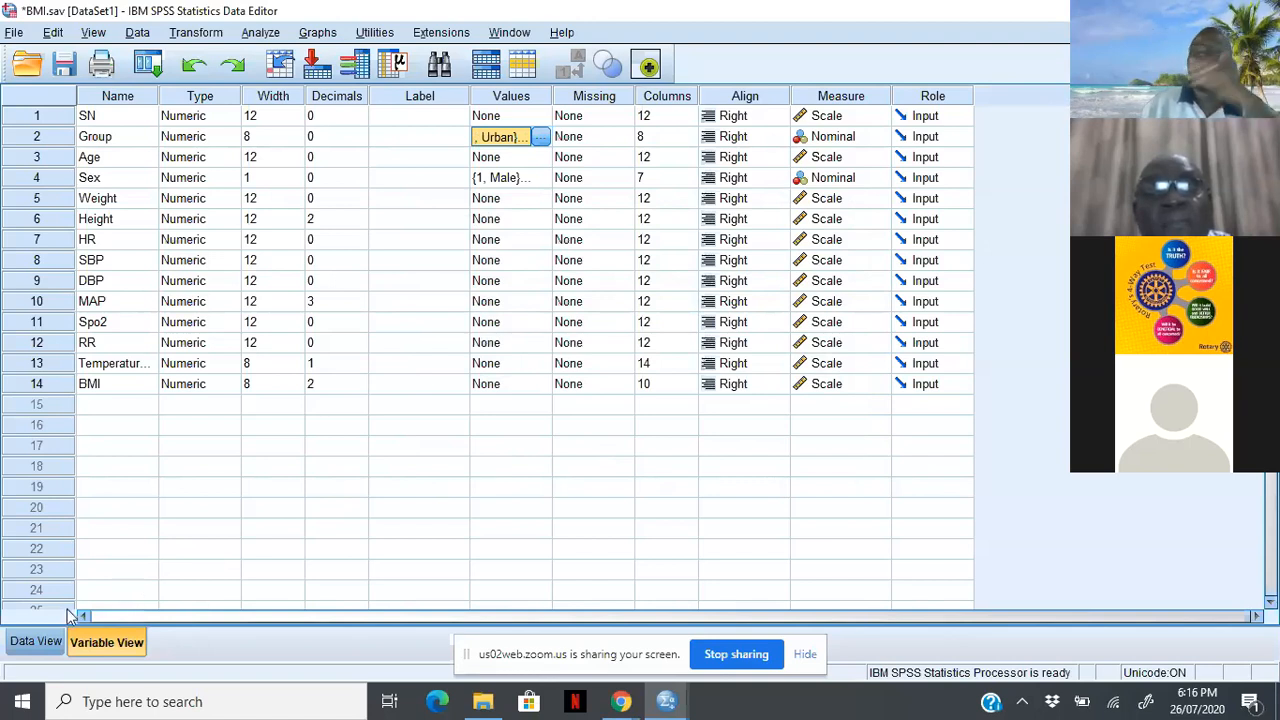
pyautogui.click(36, 641)
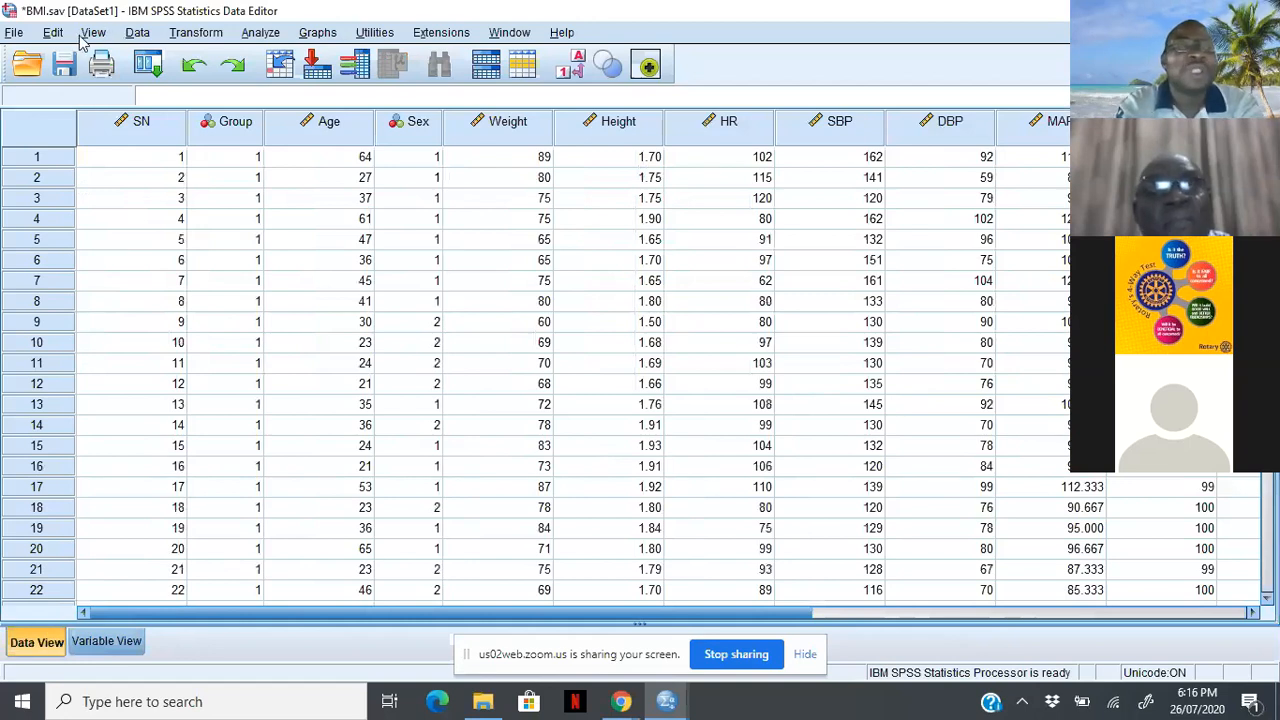
# Switch to the Zoom meeting in Chrome, unmute the microphone, and return to the BMI.sav data editor in SPSS.
pyautogui.click(136, 33)
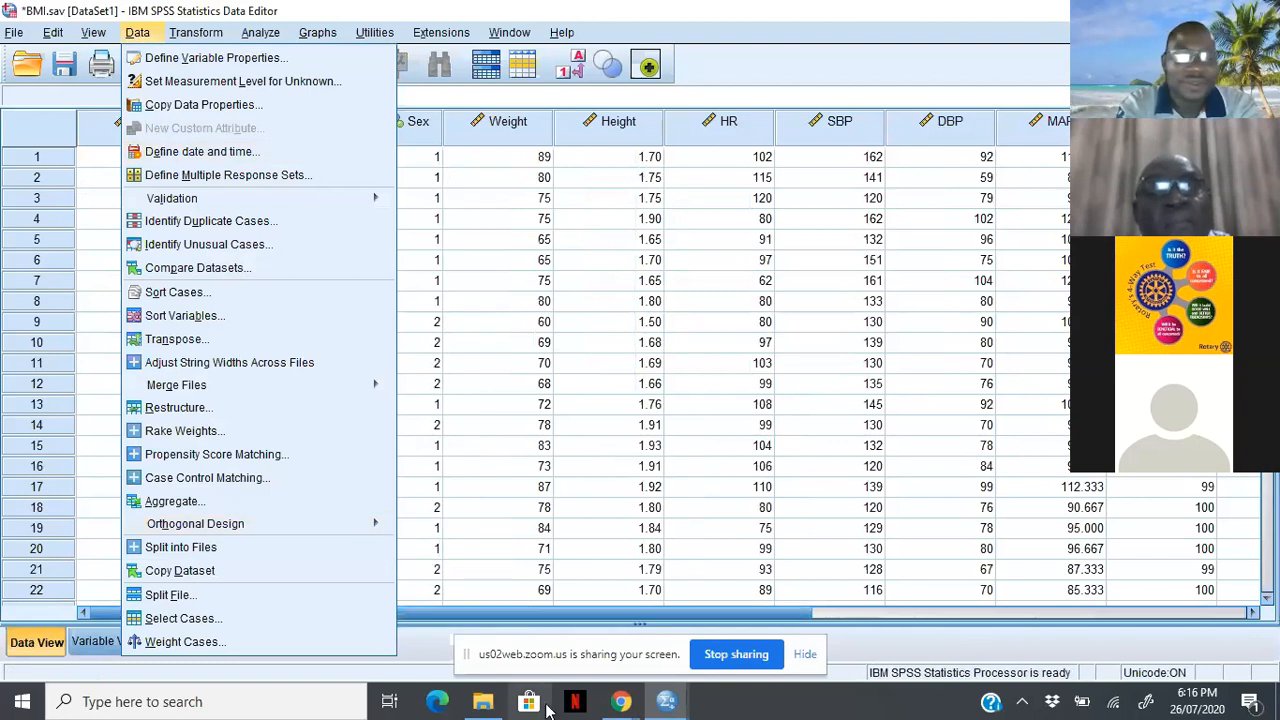
pyautogui.click(619, 702)
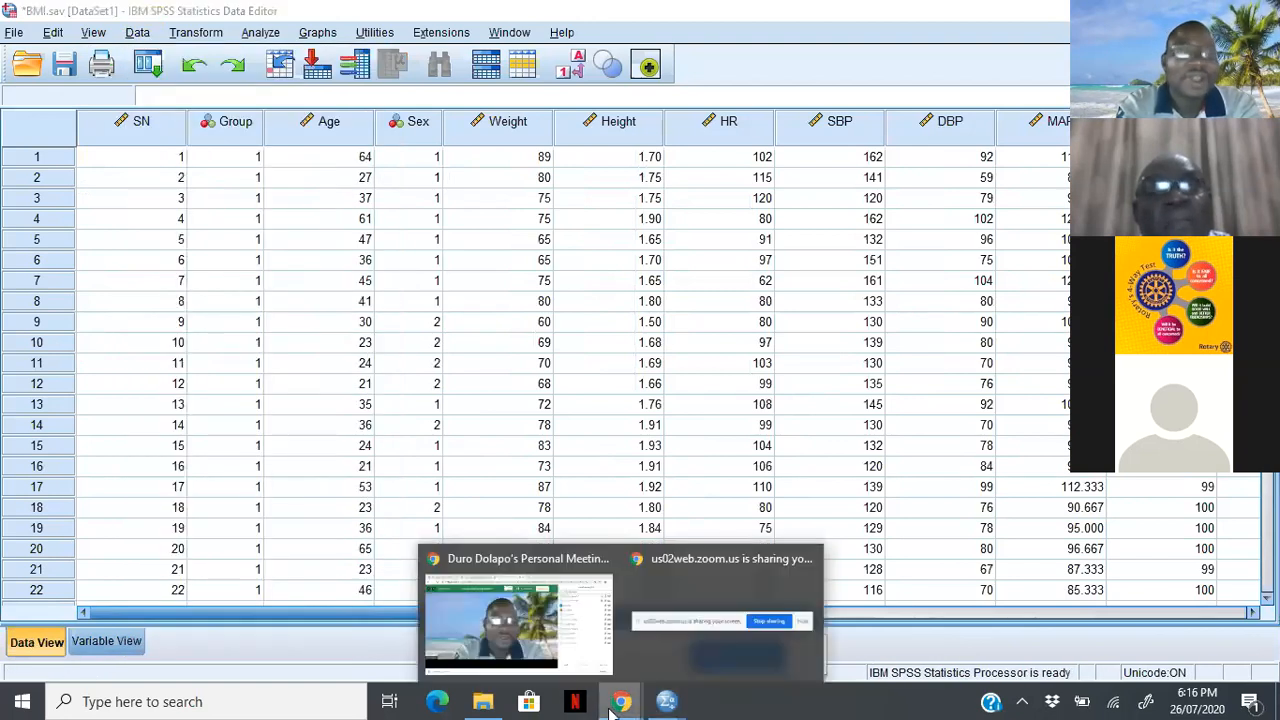
pyautogui.click(558, 656)
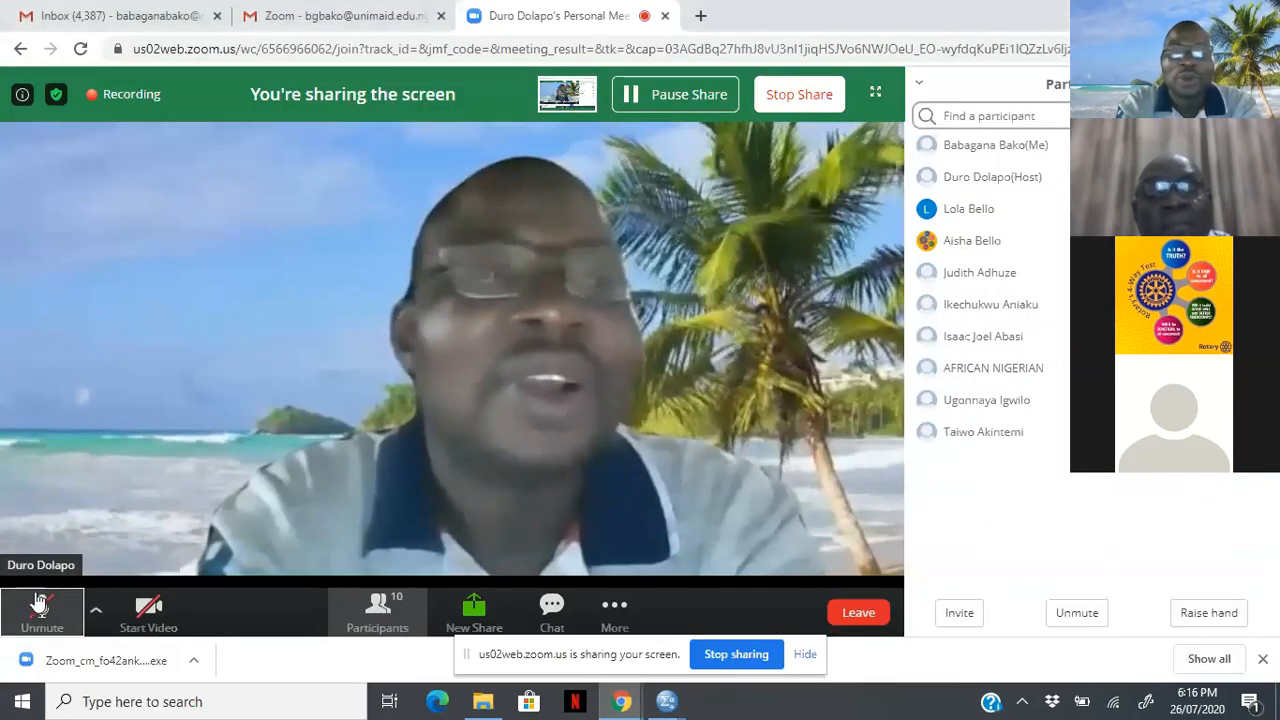
pyautogui.click(50, 617)
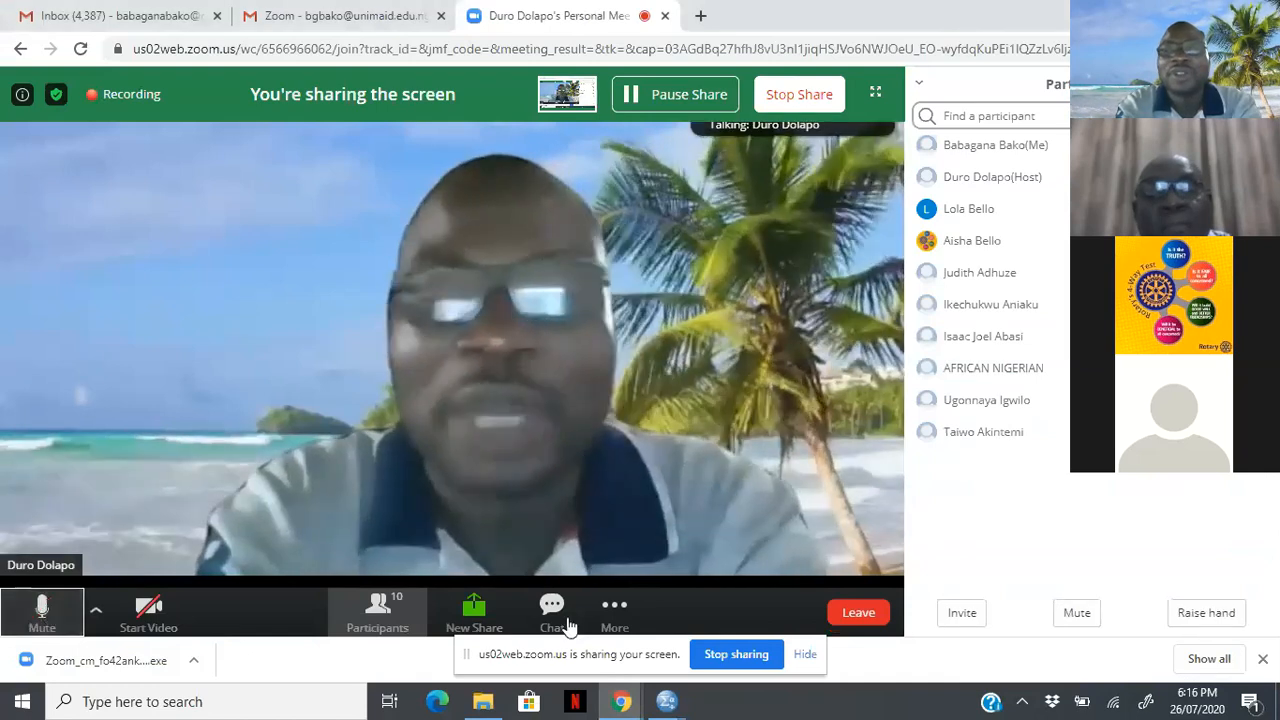
pyautogui.moveTo(674, 707)
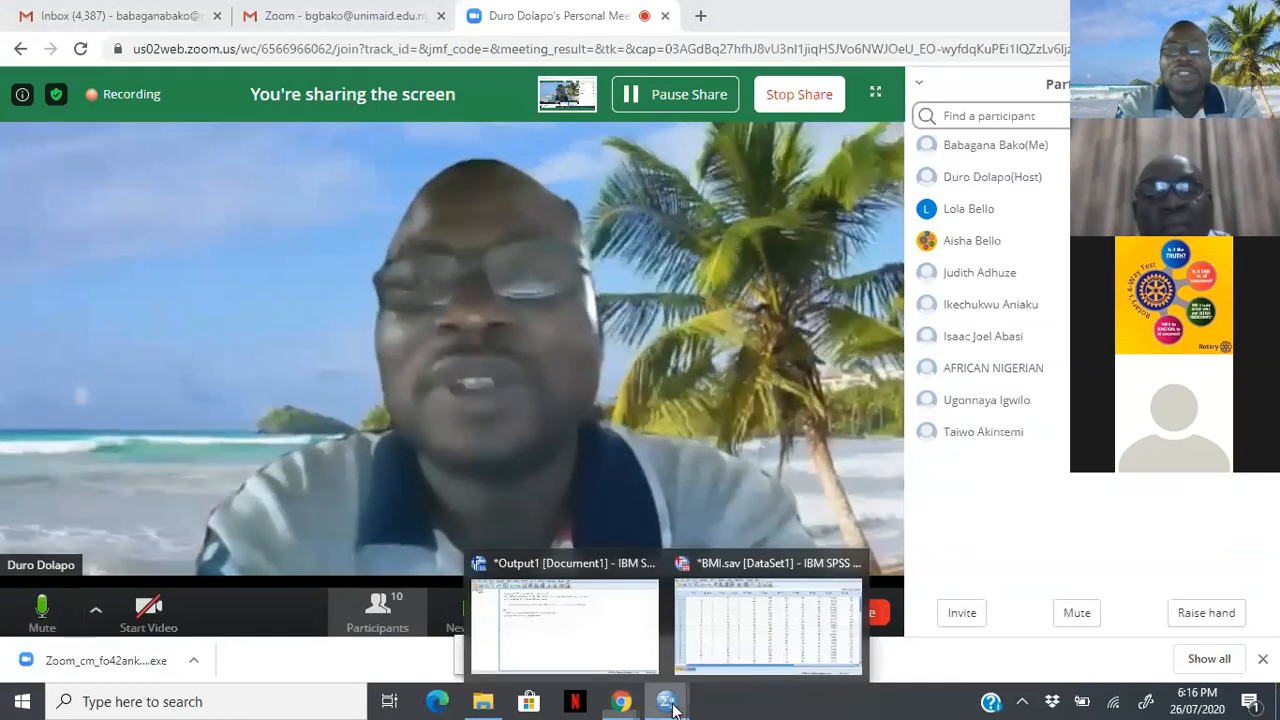
pyautogui.click(752, 648)
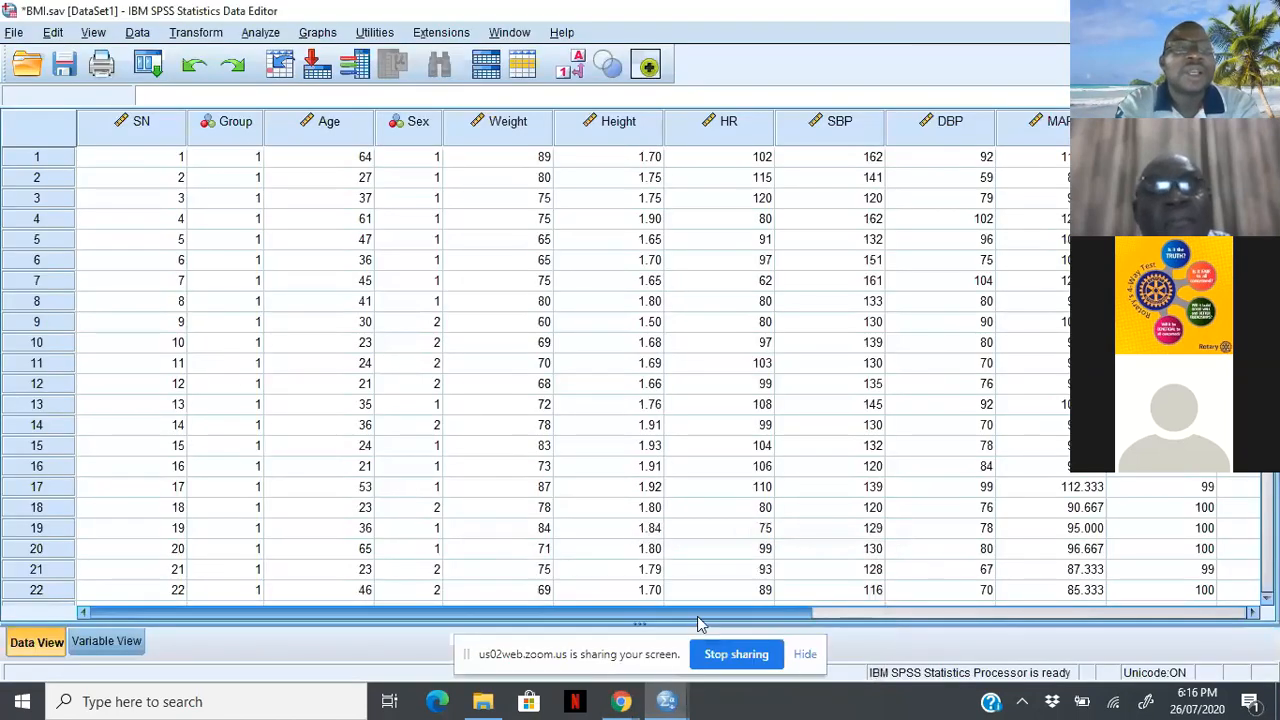
# Examine the Split File options for comparing groups and organizing output by groups, without applying a split.
pyautogui.click(137, 33)
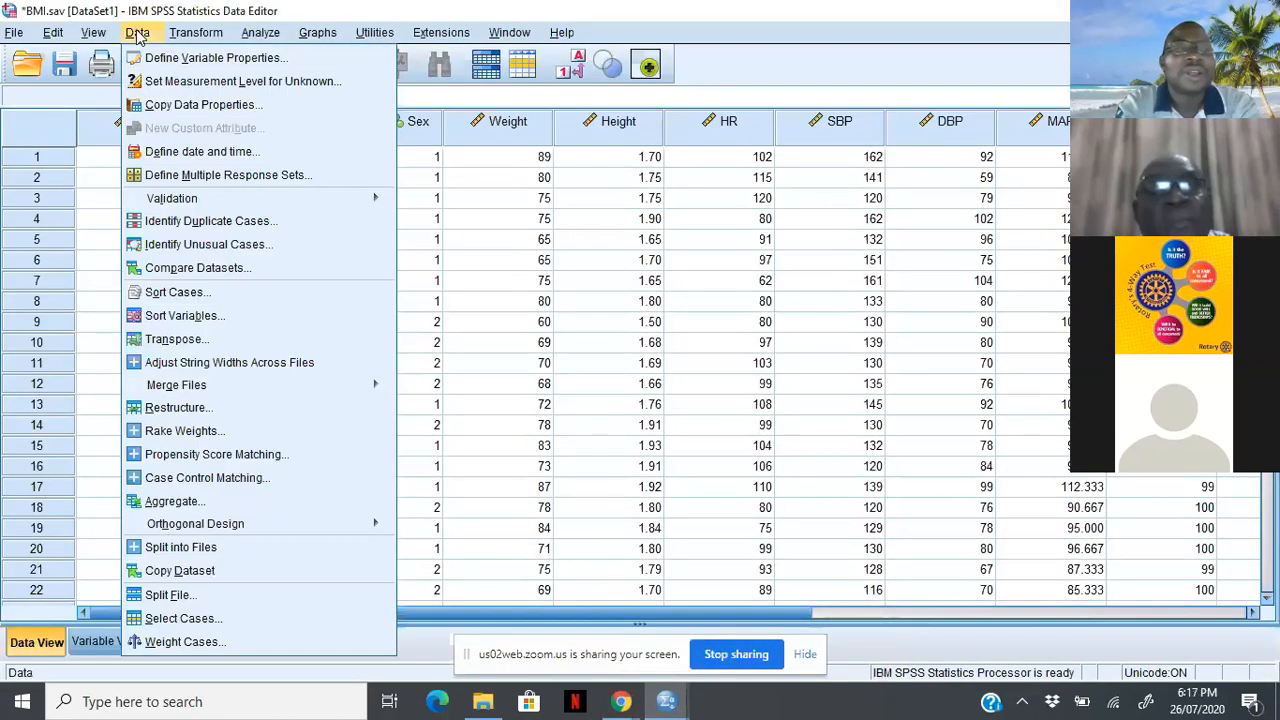
pyautogui.click(180, 595)
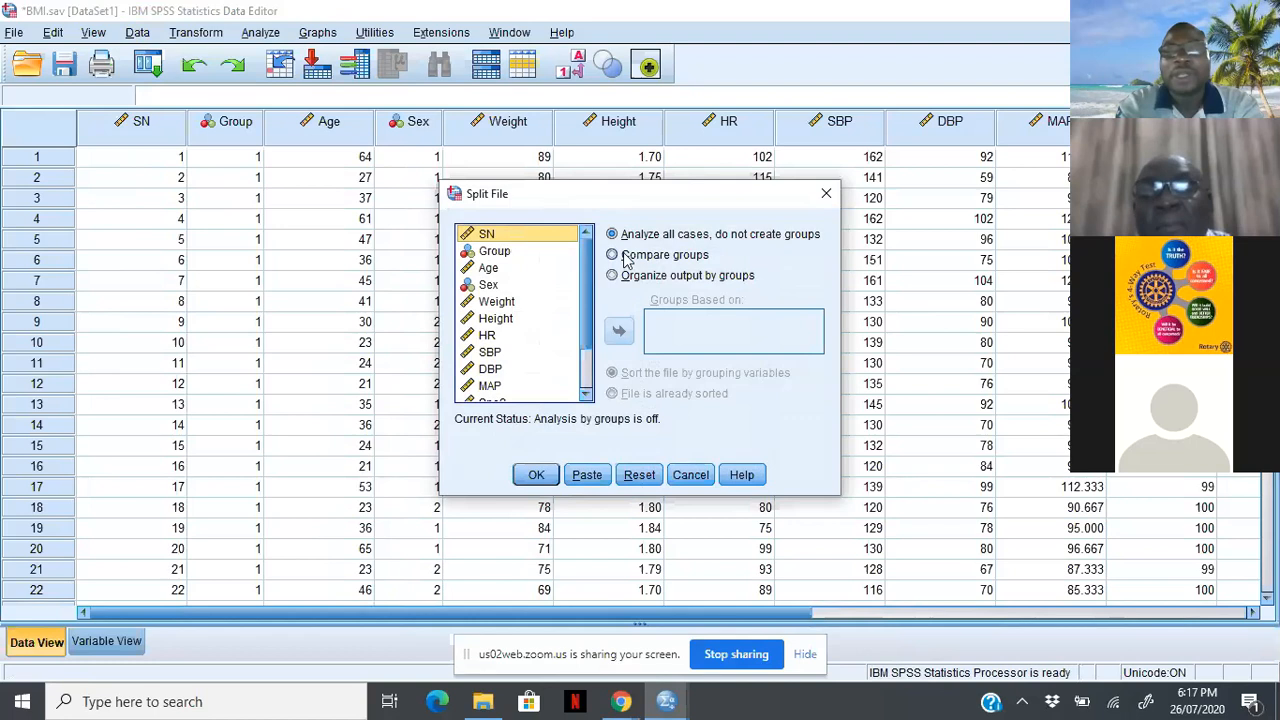
pyautogui.click(690, 476)
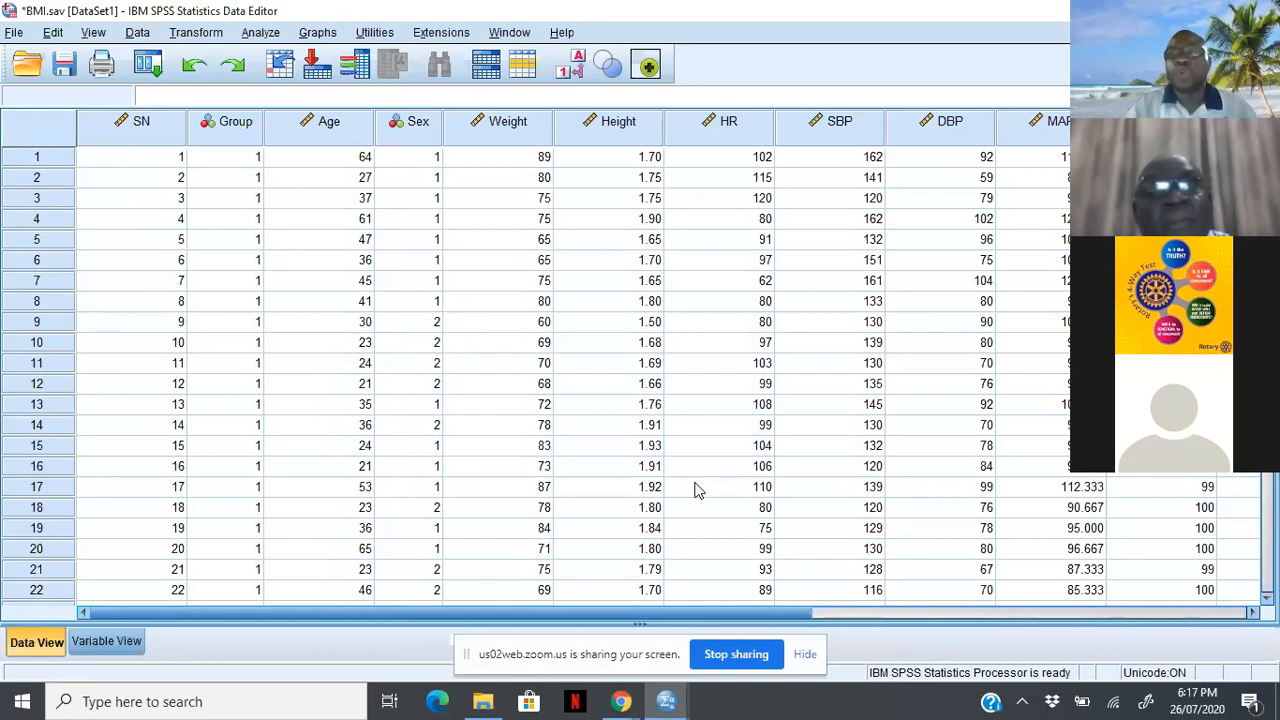
# Run a Frequencies analysis with frequency tables on all variables except SN.
pyautogui.click(262, 33)
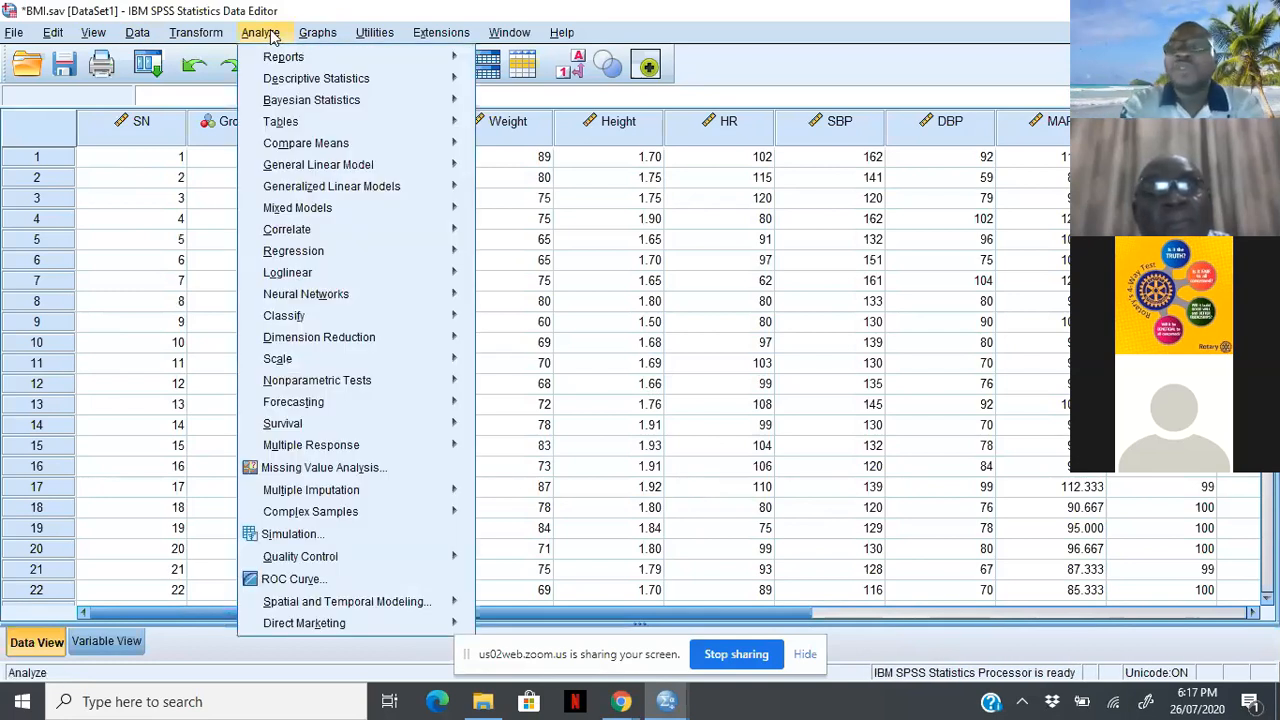
pyautogui.moveTo(277, 80)
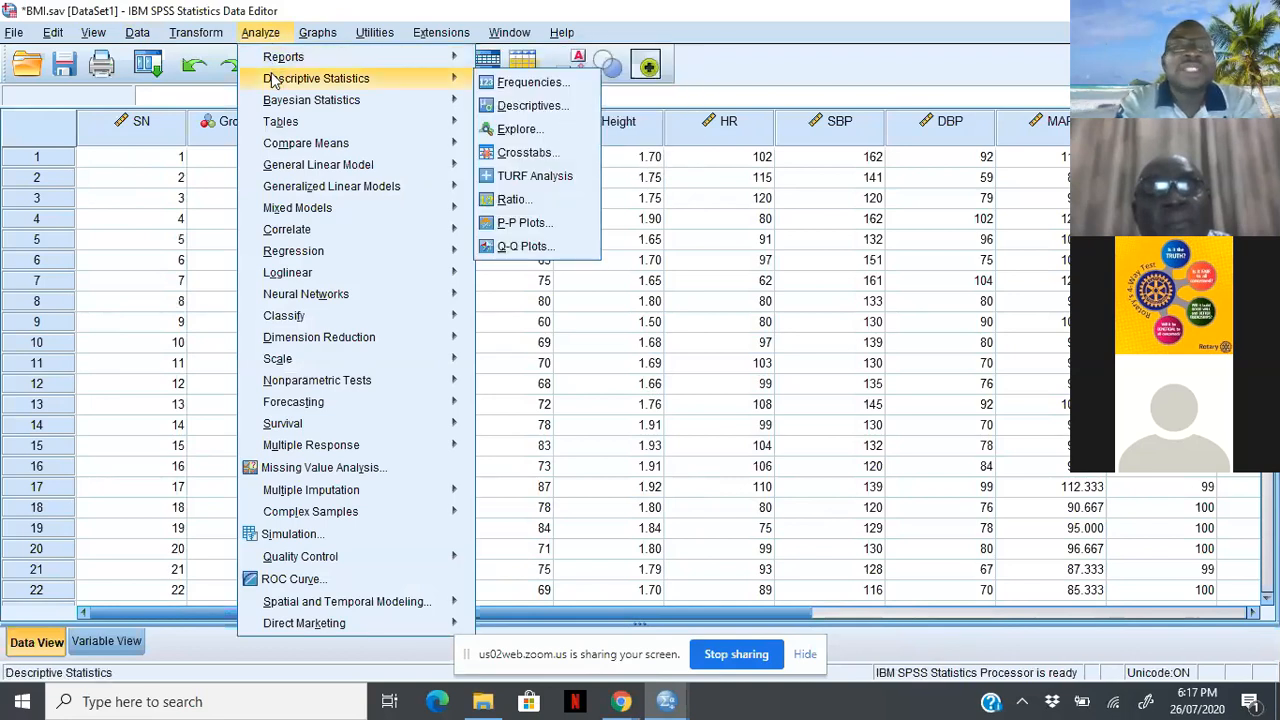
pyautogui.click(519, 85)
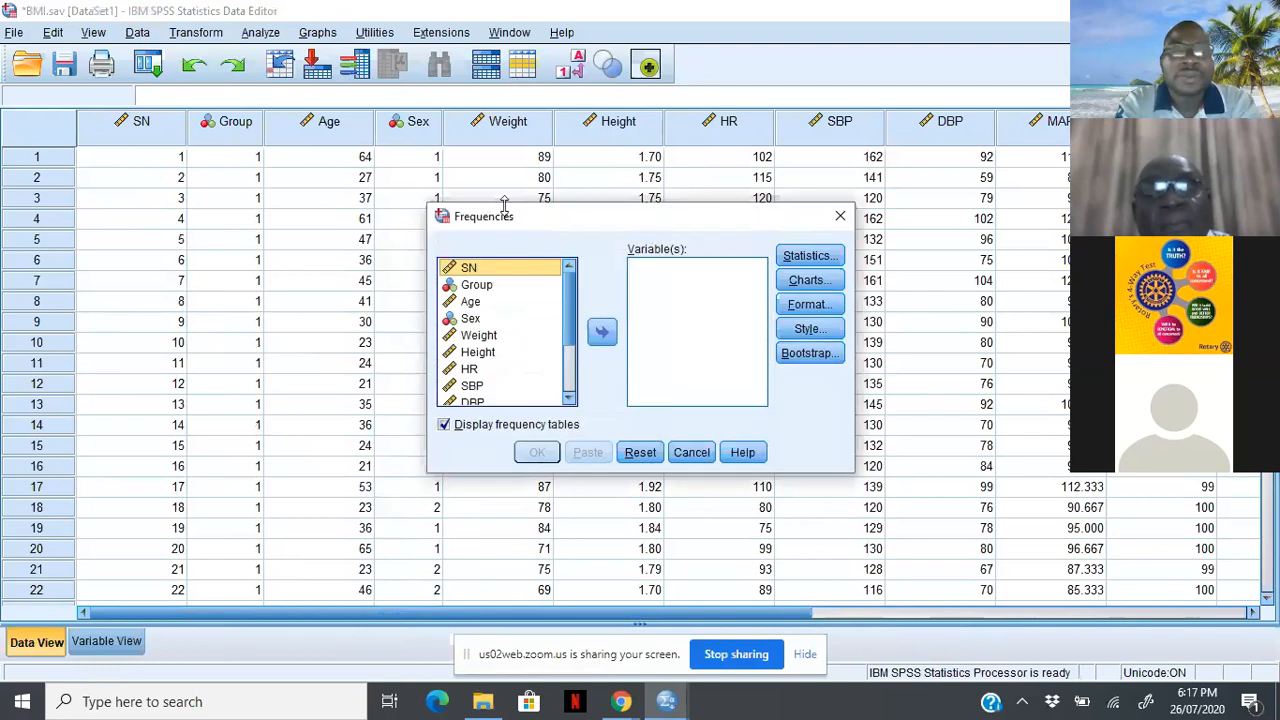
pyautogui.click(470, 302)
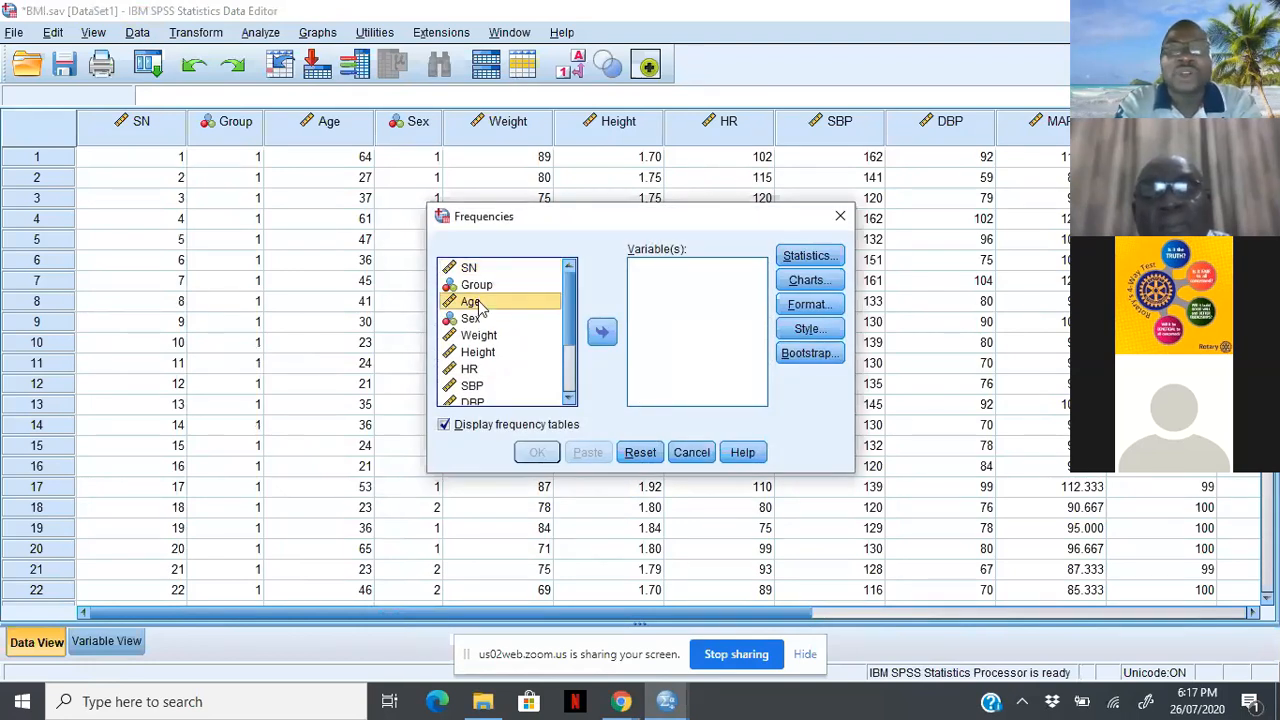
pyautogui.hotkey('ctrl', 'a')
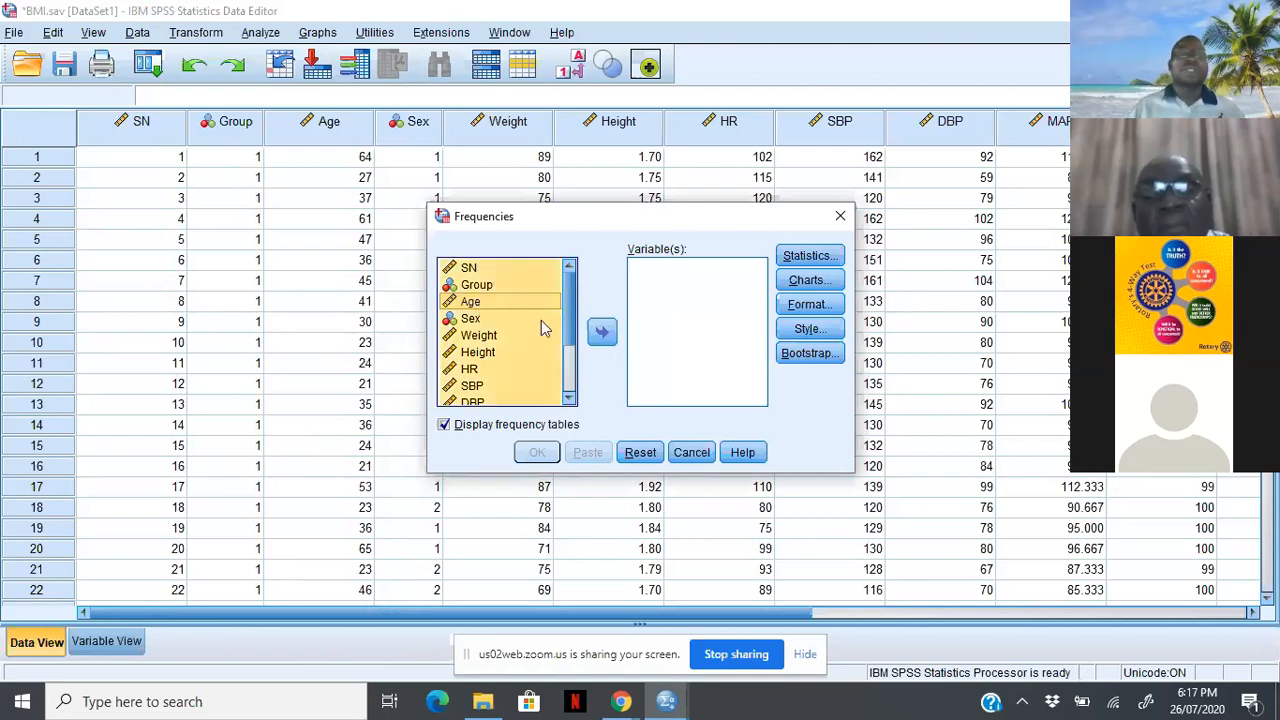
pyautogui.click(601, 334)
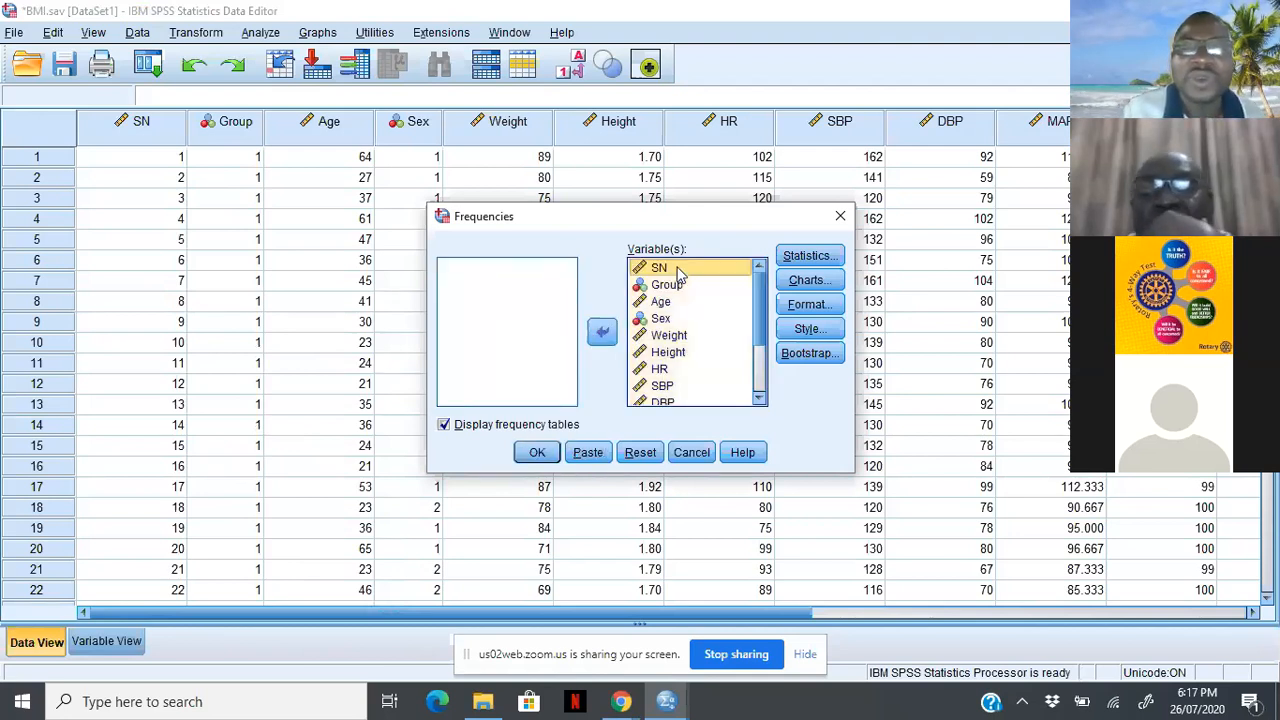
pyautogui.click(601, 332)
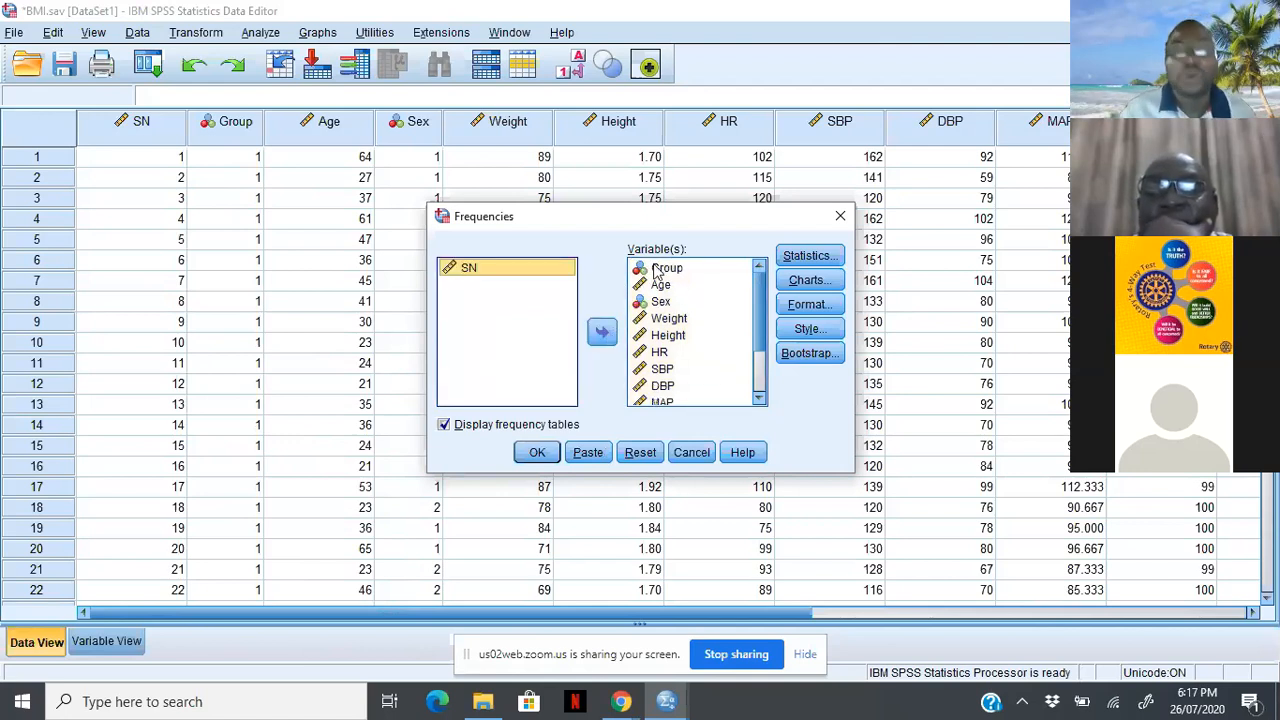
pyautogui.click(537, 453)
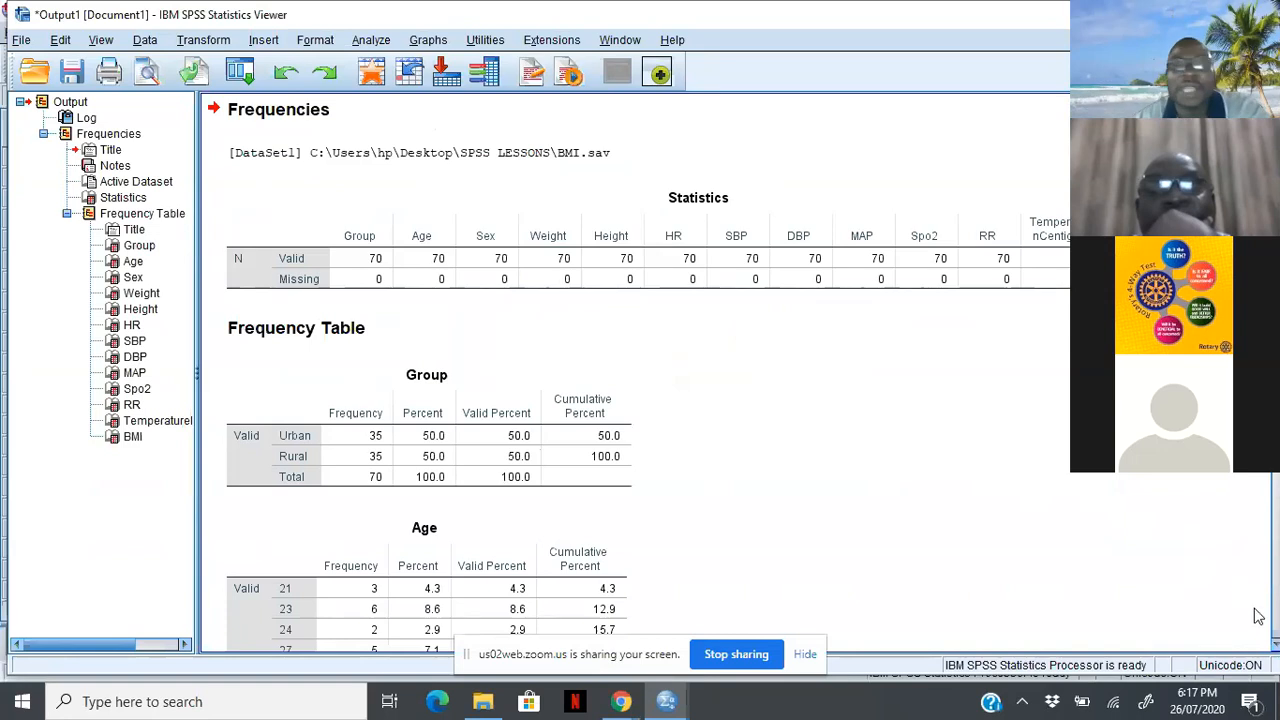
# Review the Statistics summary and the frequency tables for Group, Age and Sex in the Frequencies output.
pyautogui.scroll(-2, 1274, 648)
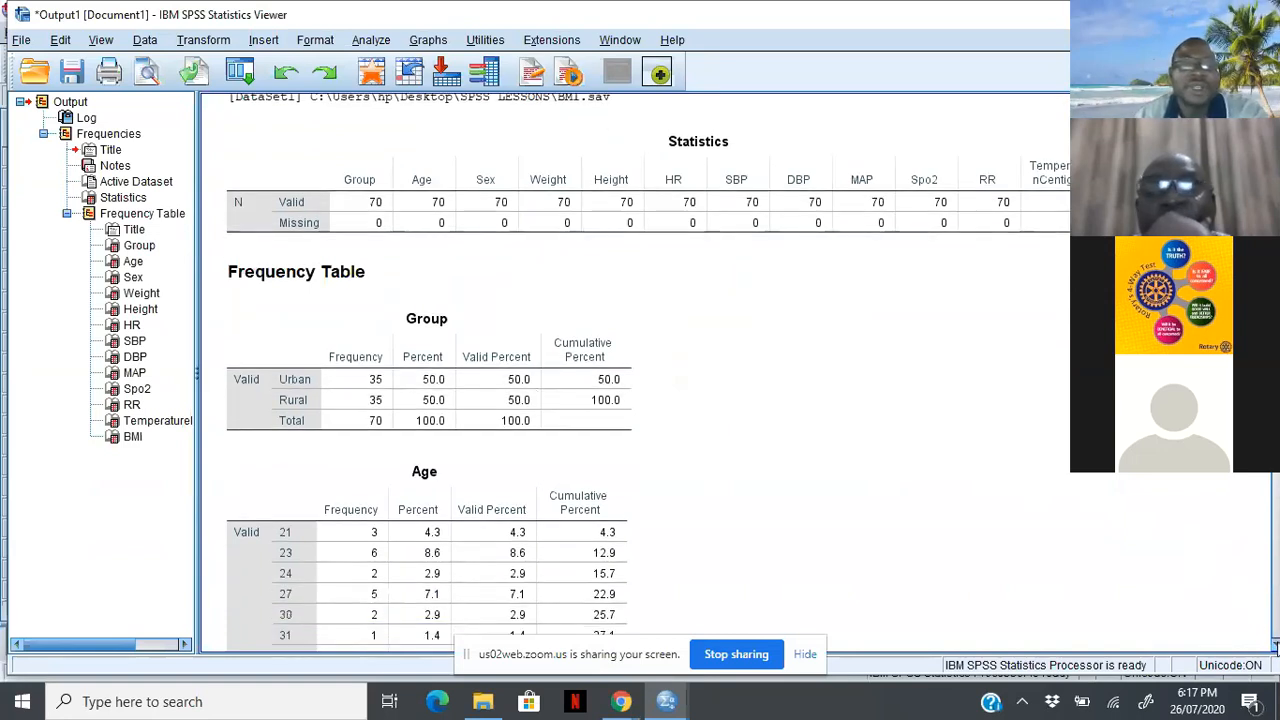
pyautogui.scroll(-1, 1274, 648)
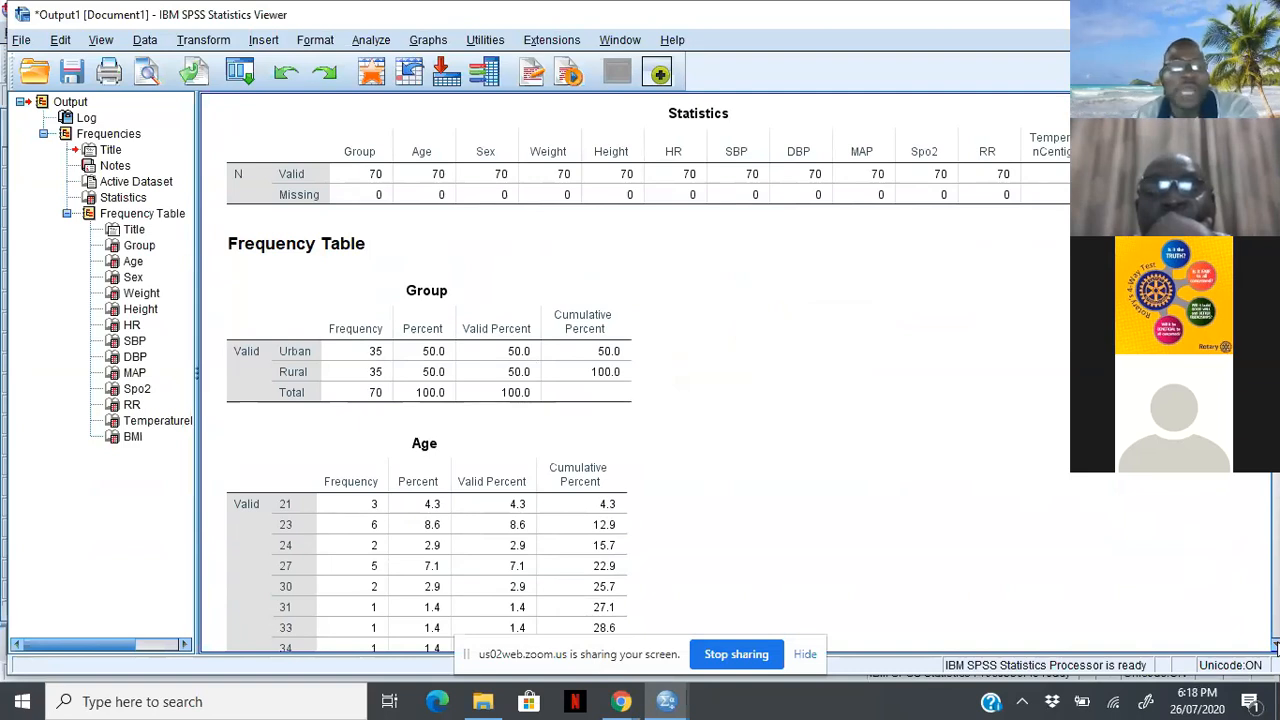
pyautogui.scroll(-2, 1275, 648)
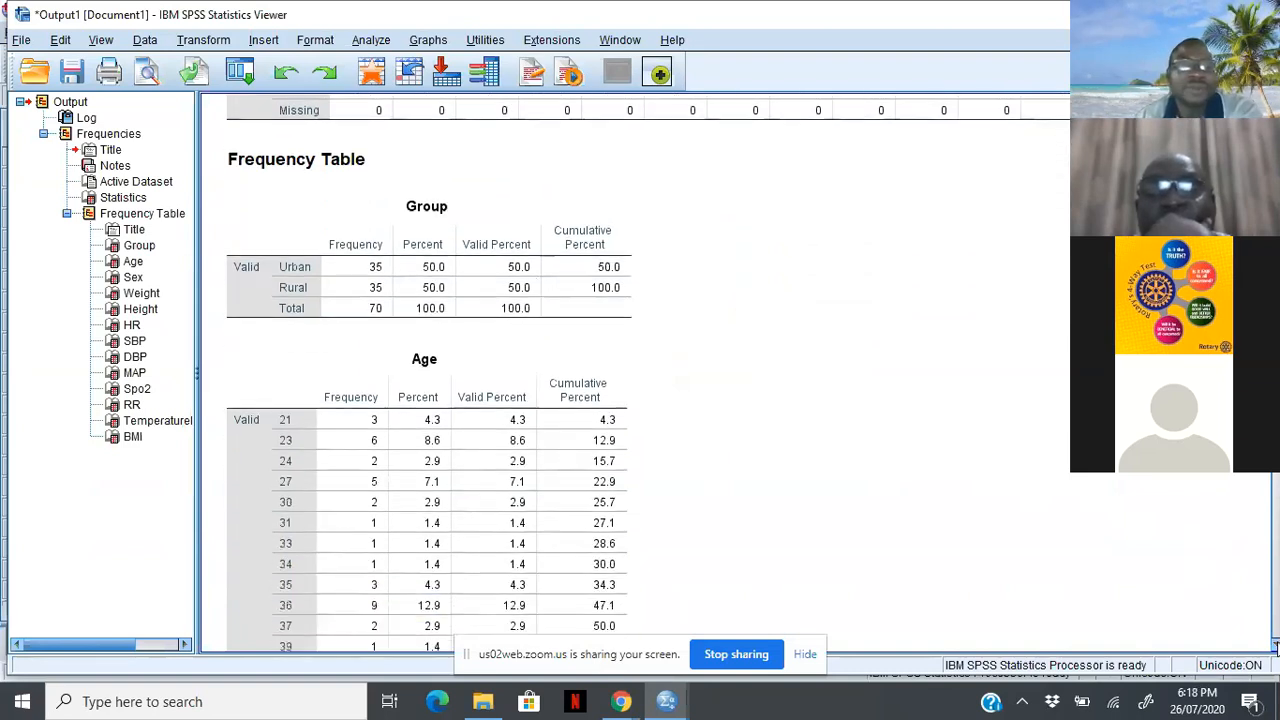
pyautogui.scroll(-6, 1275, 648)
pyautogui.scroll(-5, 1275, 648)
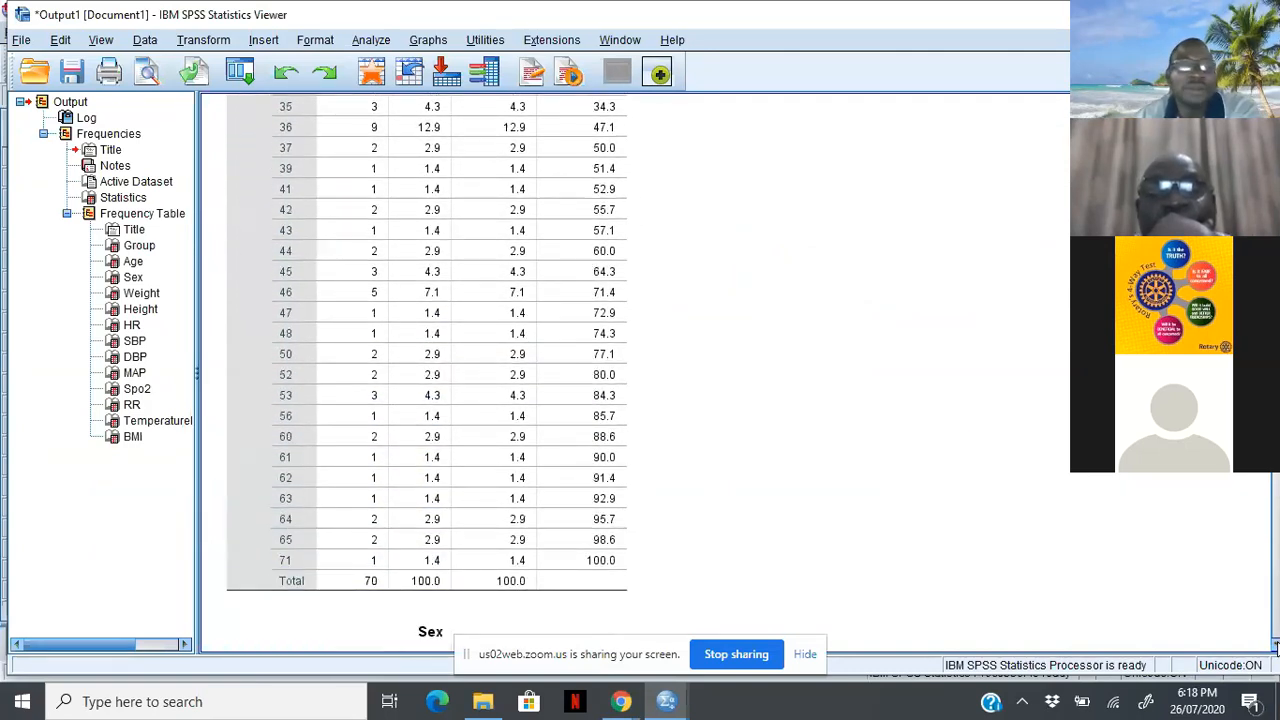
pyautogui.scroll(-4, 1275, 648)
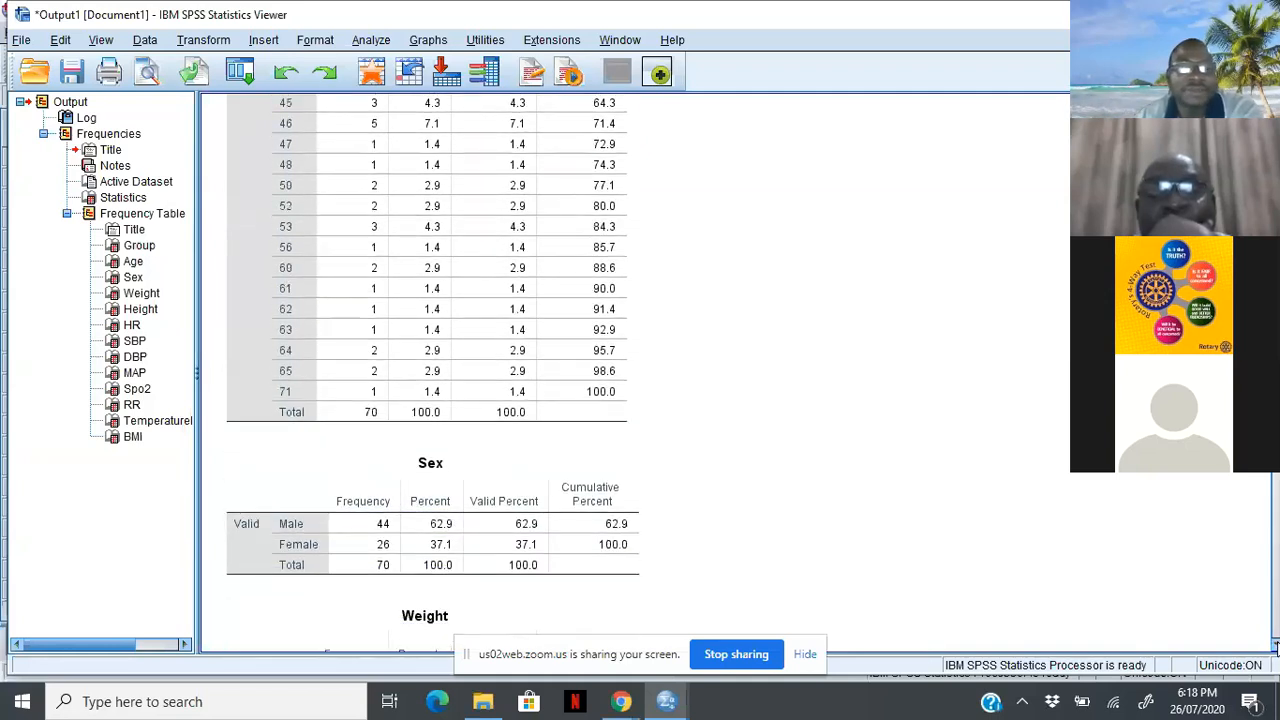
pyautogui.scroll(-1, 1275, 648)
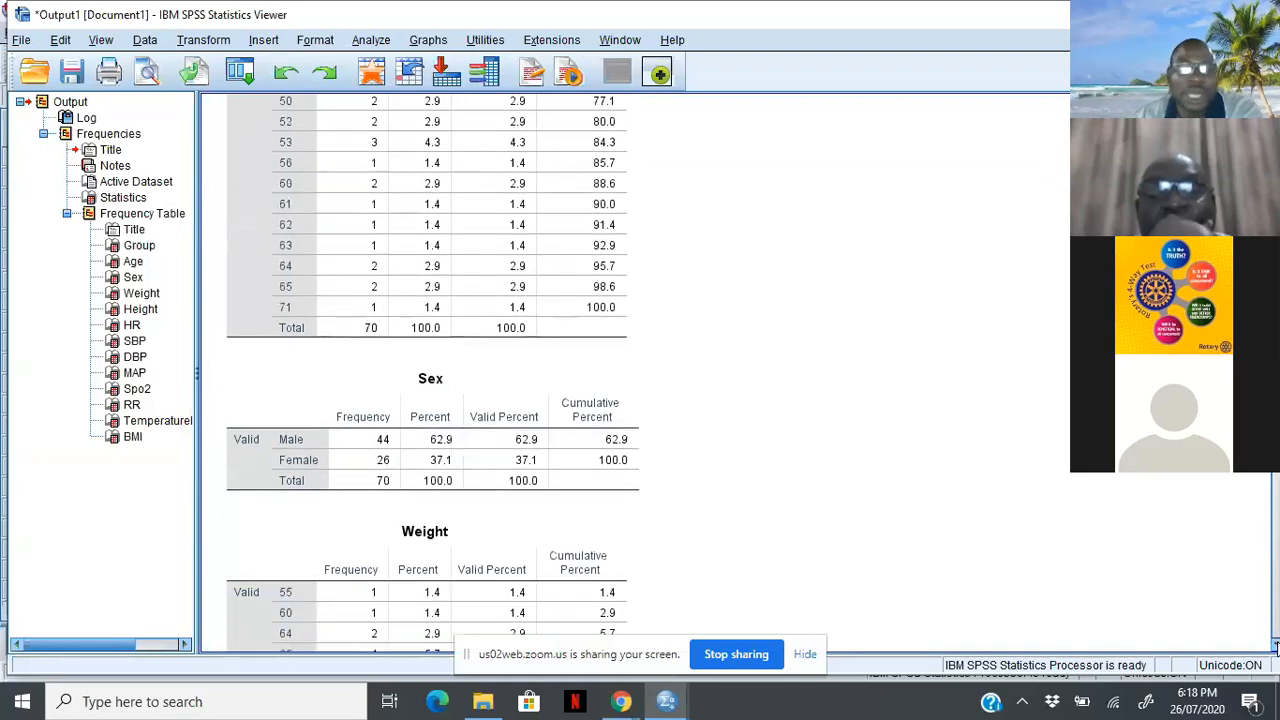
# Examine the frequency and percent distributions in the Weight, Height and HR tables.
pyautogui.scroll(-2, 1275, 648)
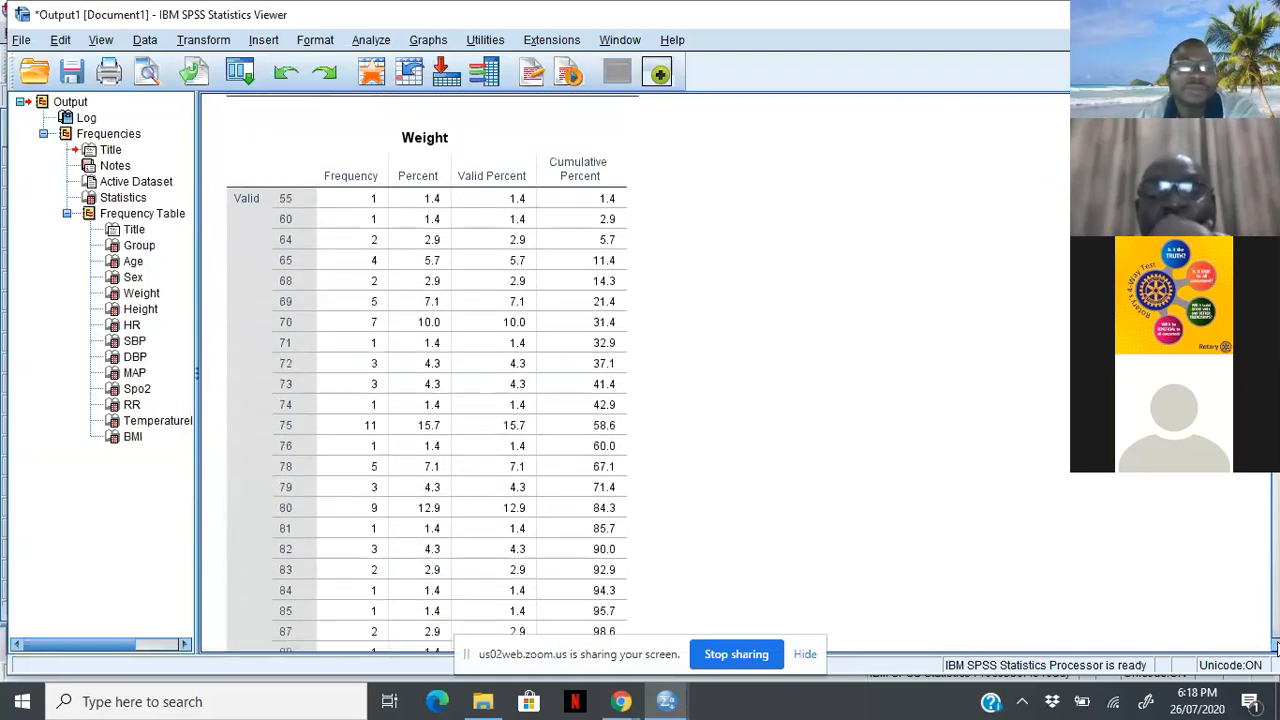
pyautogui.scroll(-7, 1275, 648)
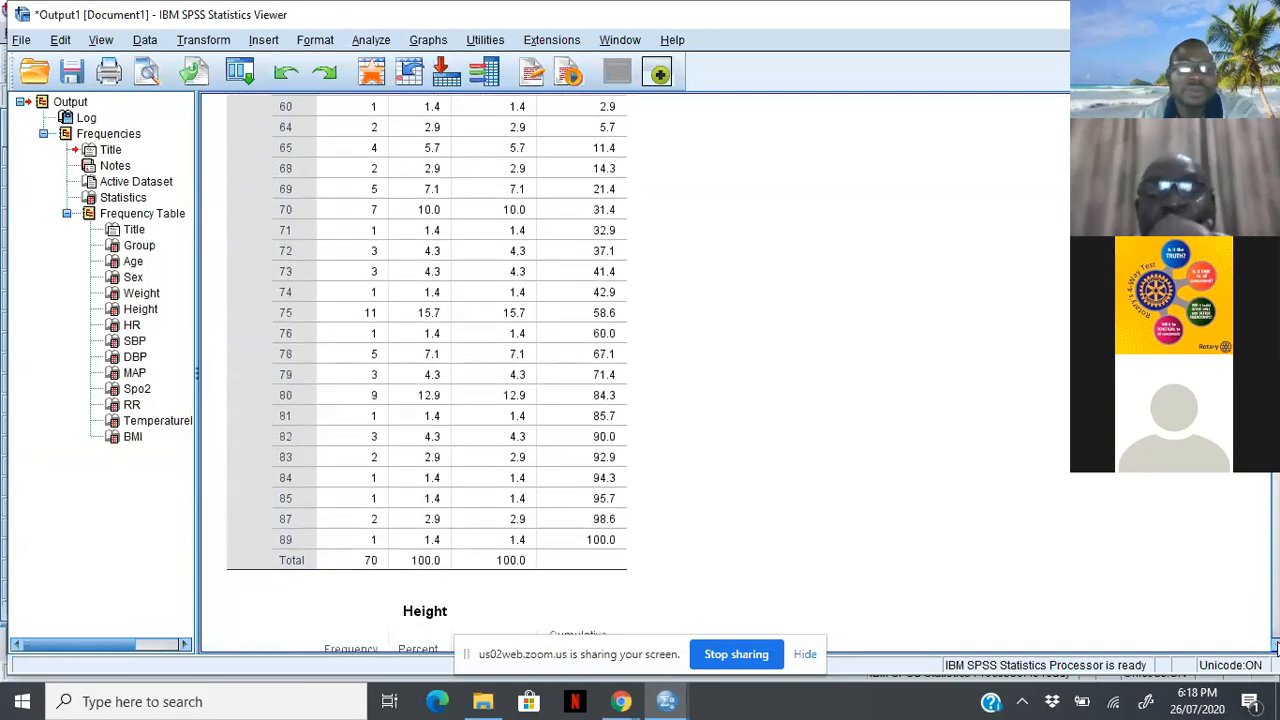
pyautogui.scroll(-6, 1275, 648)
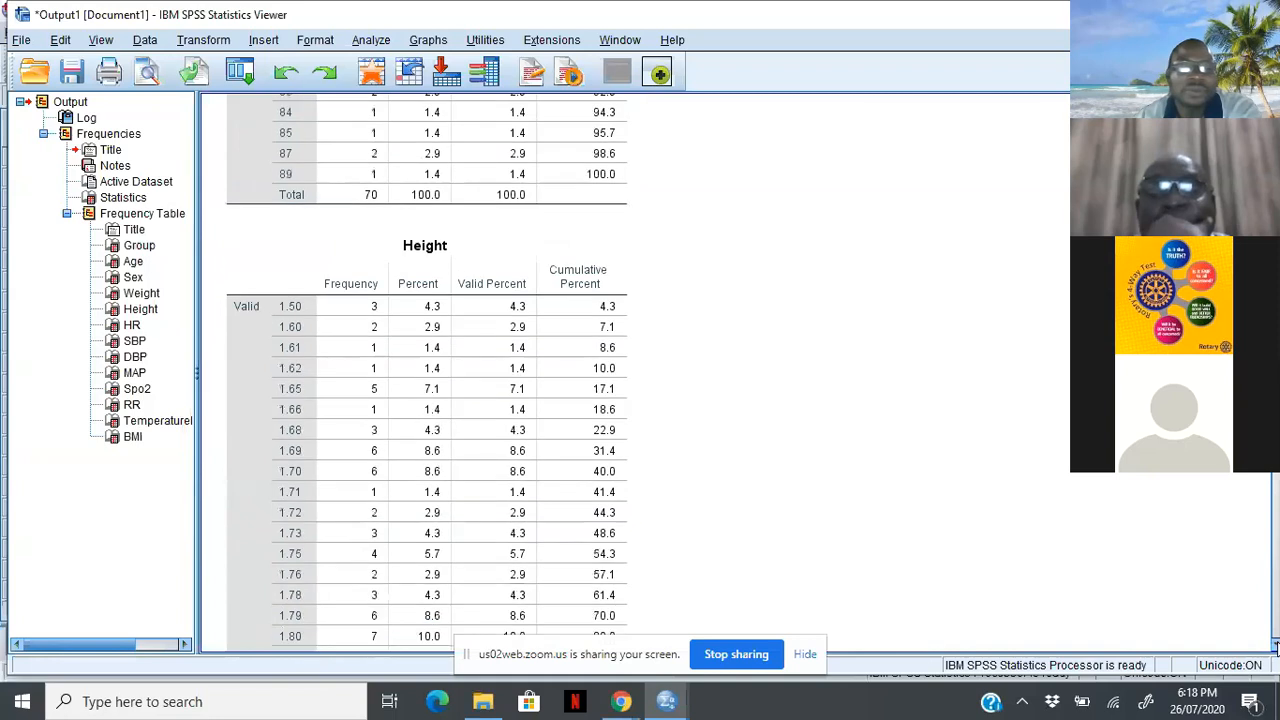
pyautogui.scroll(-2, 1275, 648)
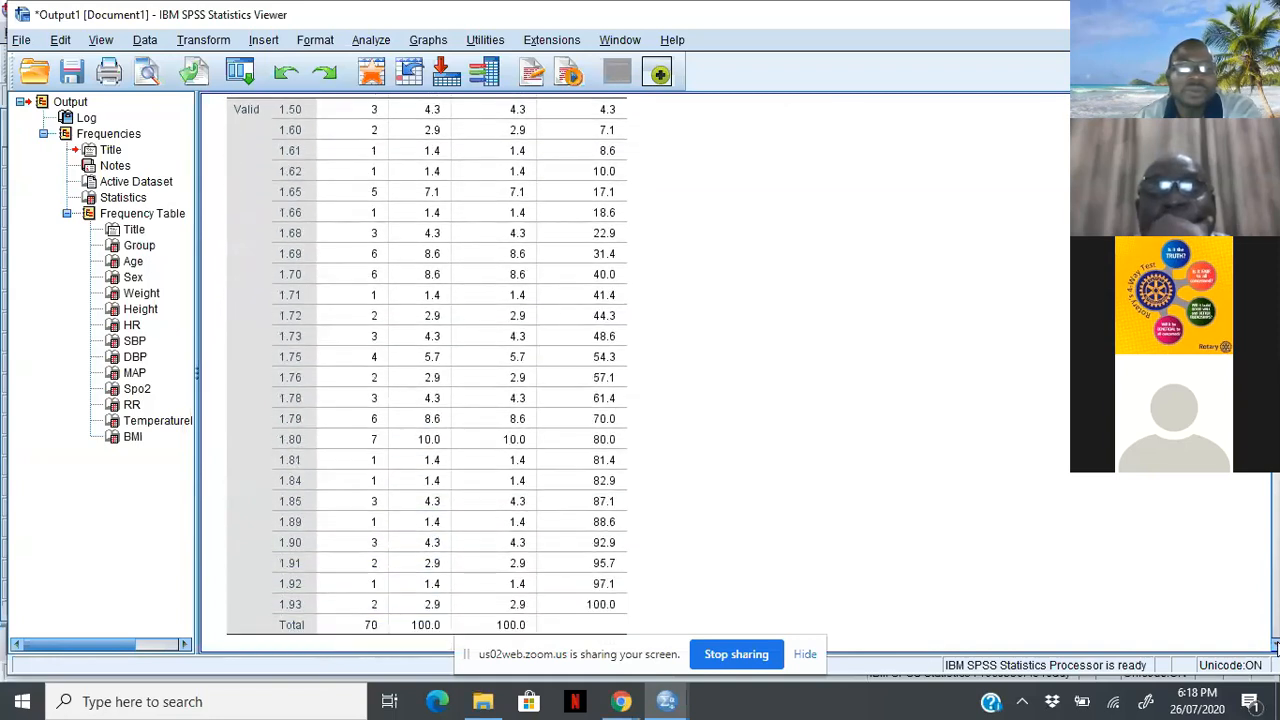
pyautogui.scroll(-6, 1275, 648)
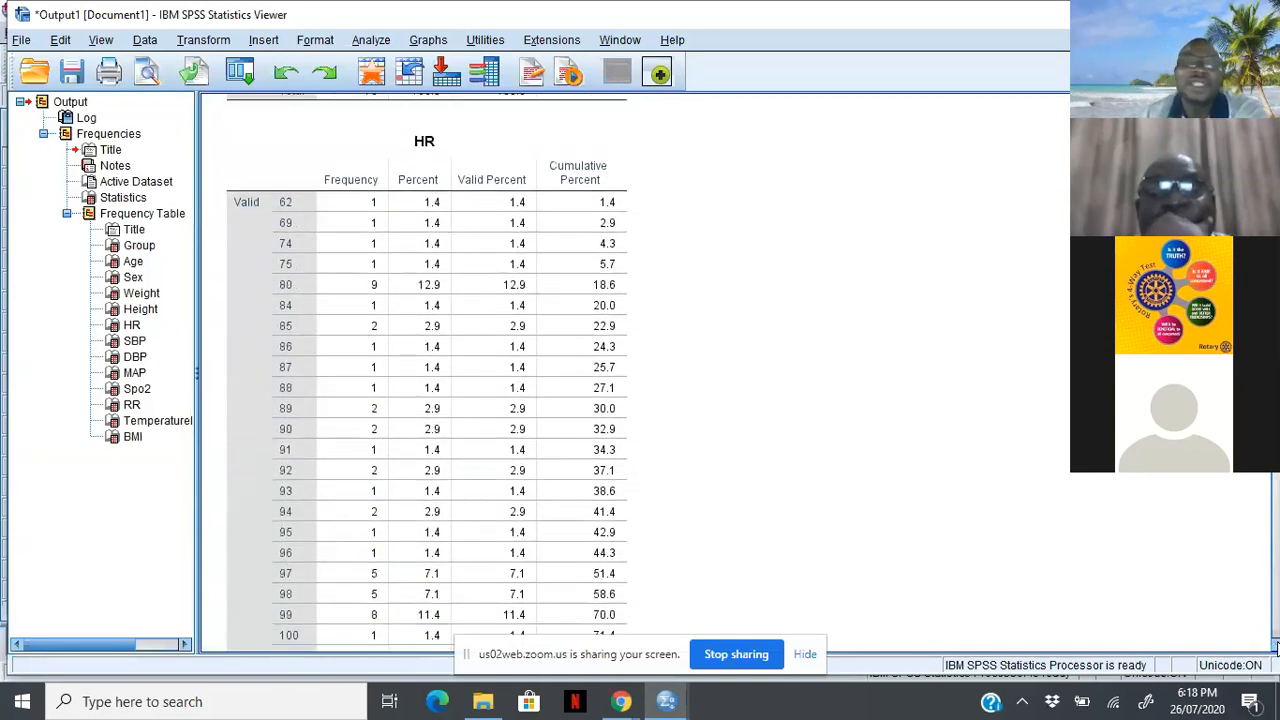
pyautogui.scroll(-10, 1275, 648)
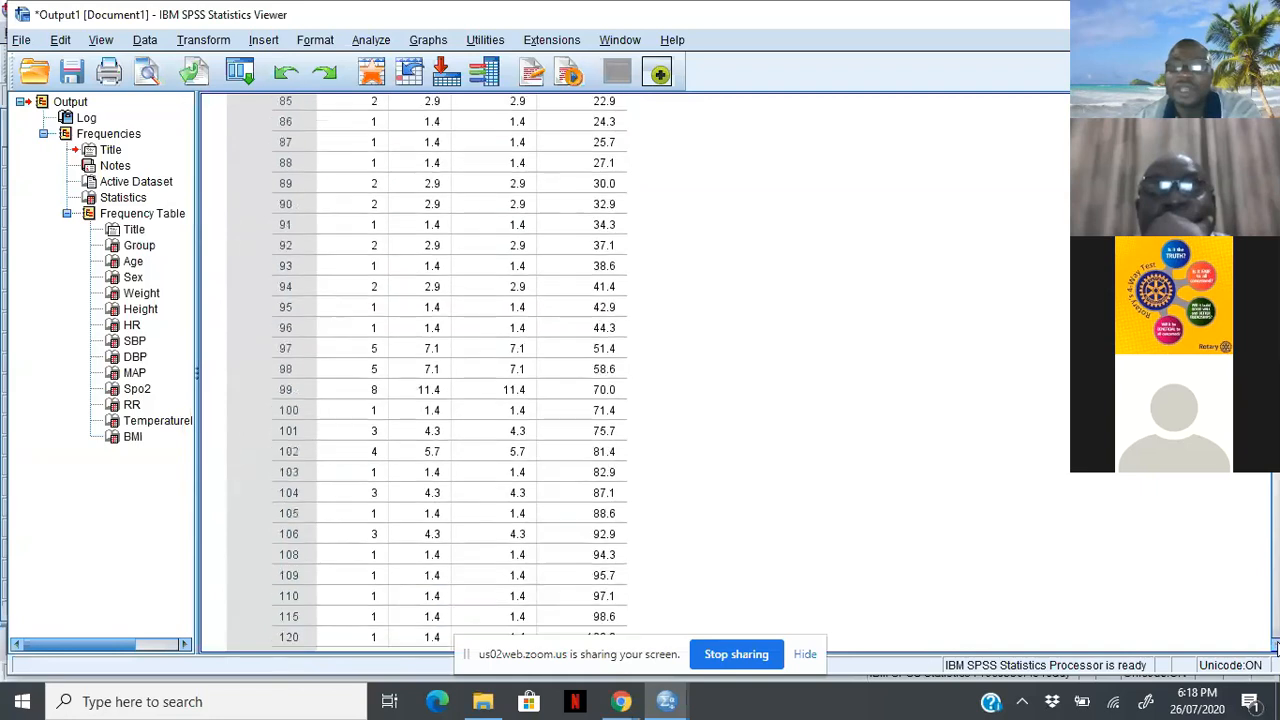
pyautogui.scroll(-8, 1275, 648)
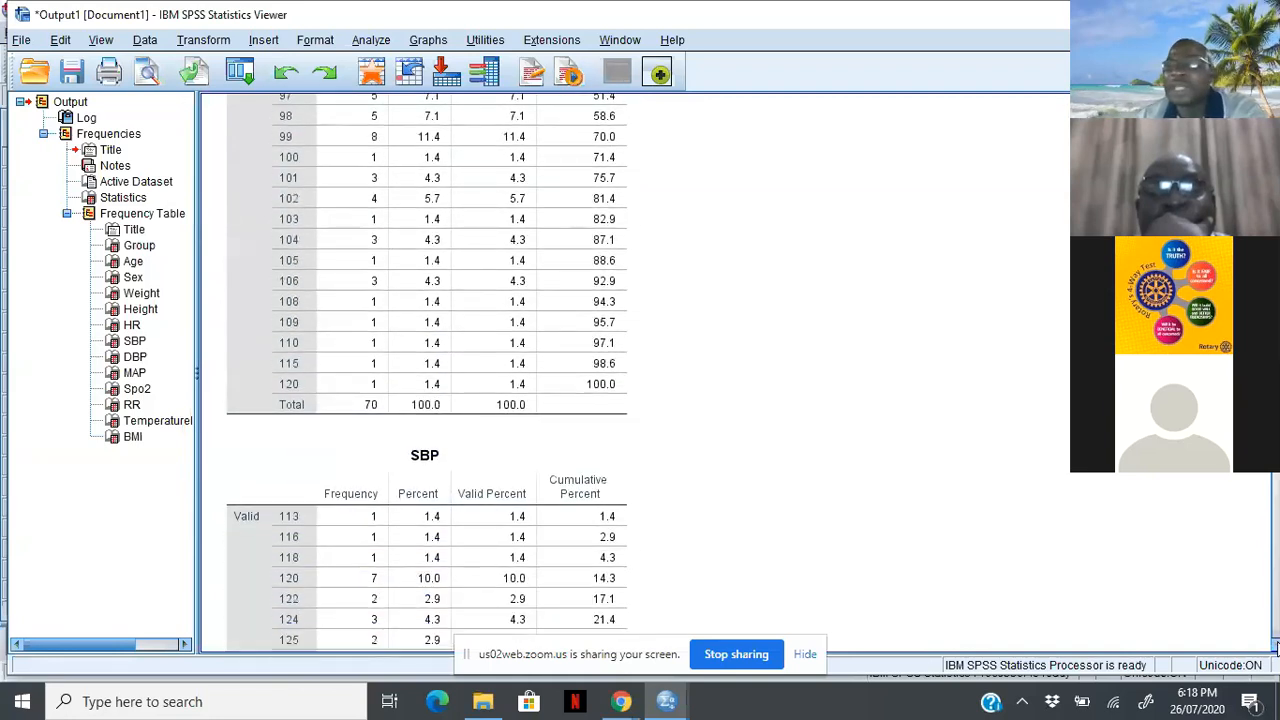
# Examine the blood pressure frequency tables, SBP and DBP, including their cumulative percents.
pyautogui.scroll(-2, 1275, 648)
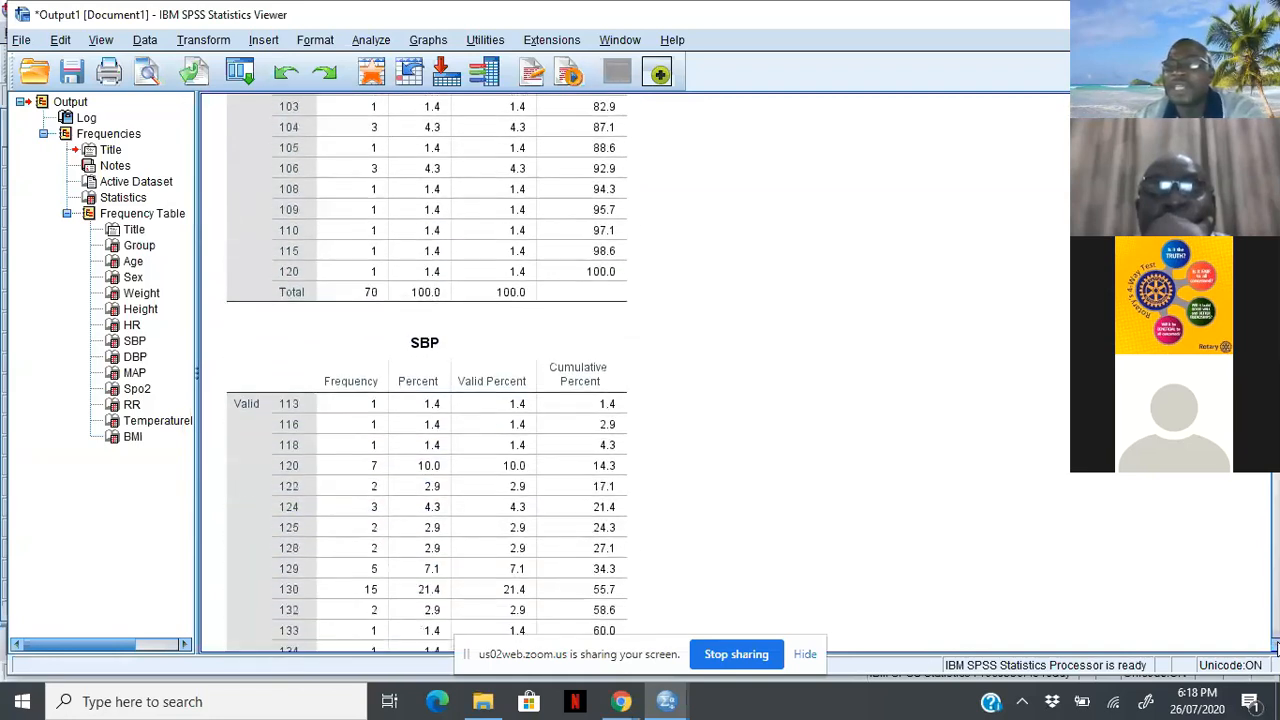
pyautogui.scroll(-4, 1275, 648)
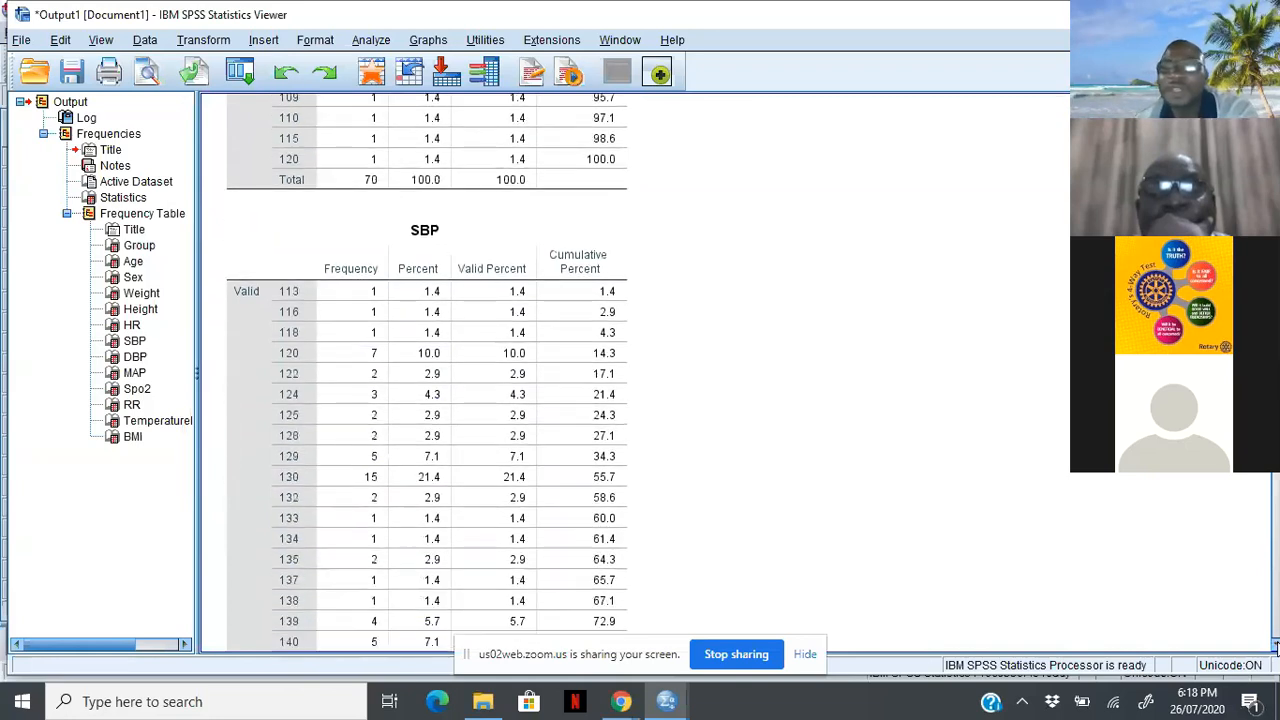
pyautogui.scroll(-3, 1275, 648)
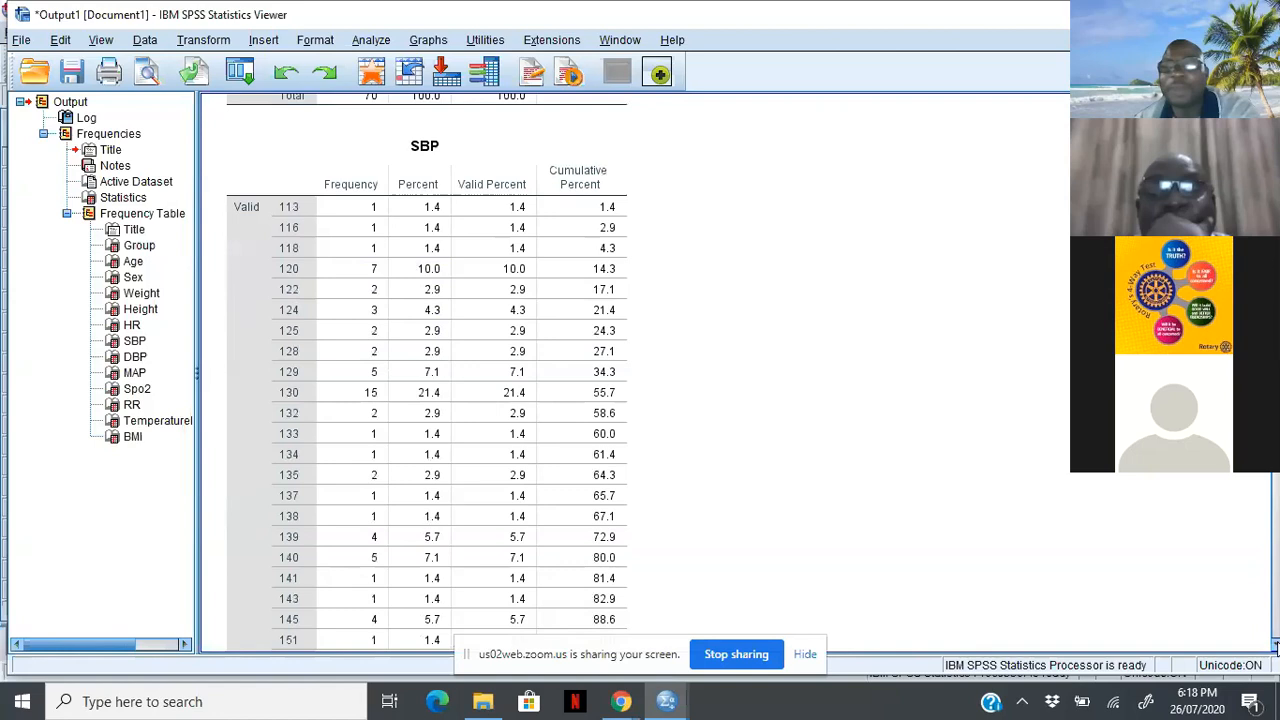
pyautogui.scroll(-1, 1275, 648)
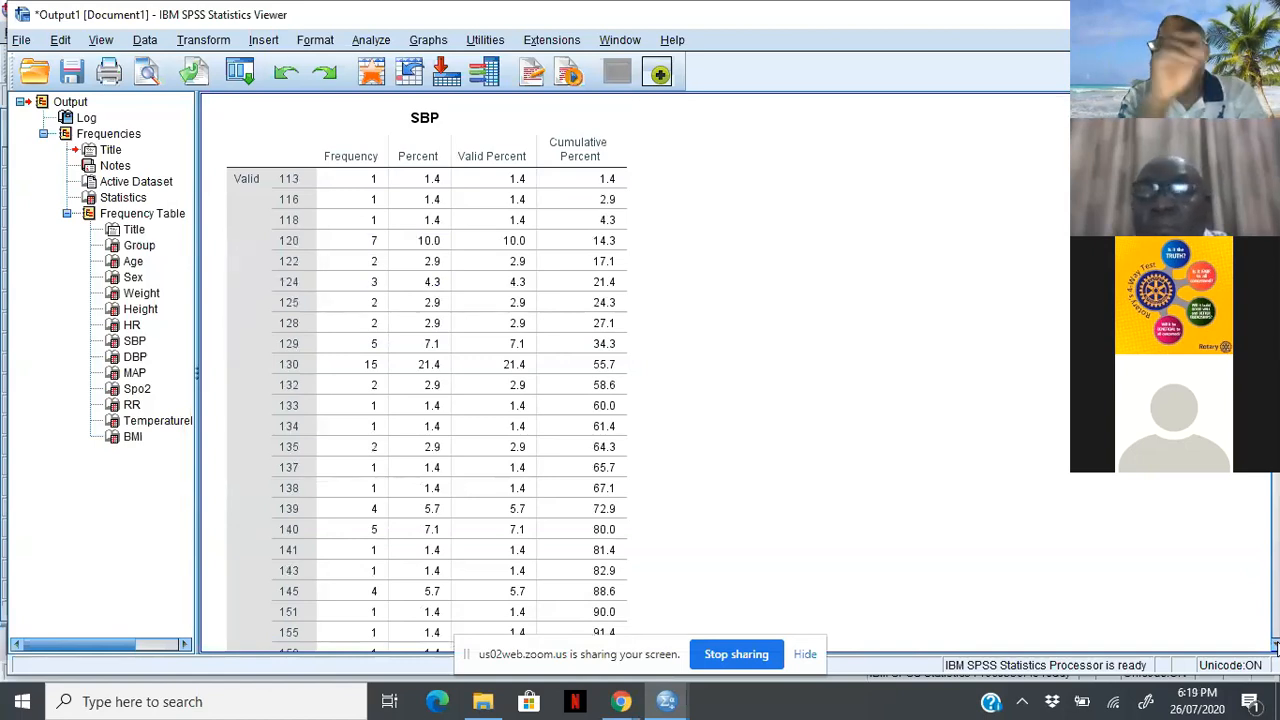
pyautogui.scroll(-5, 1275, 648)
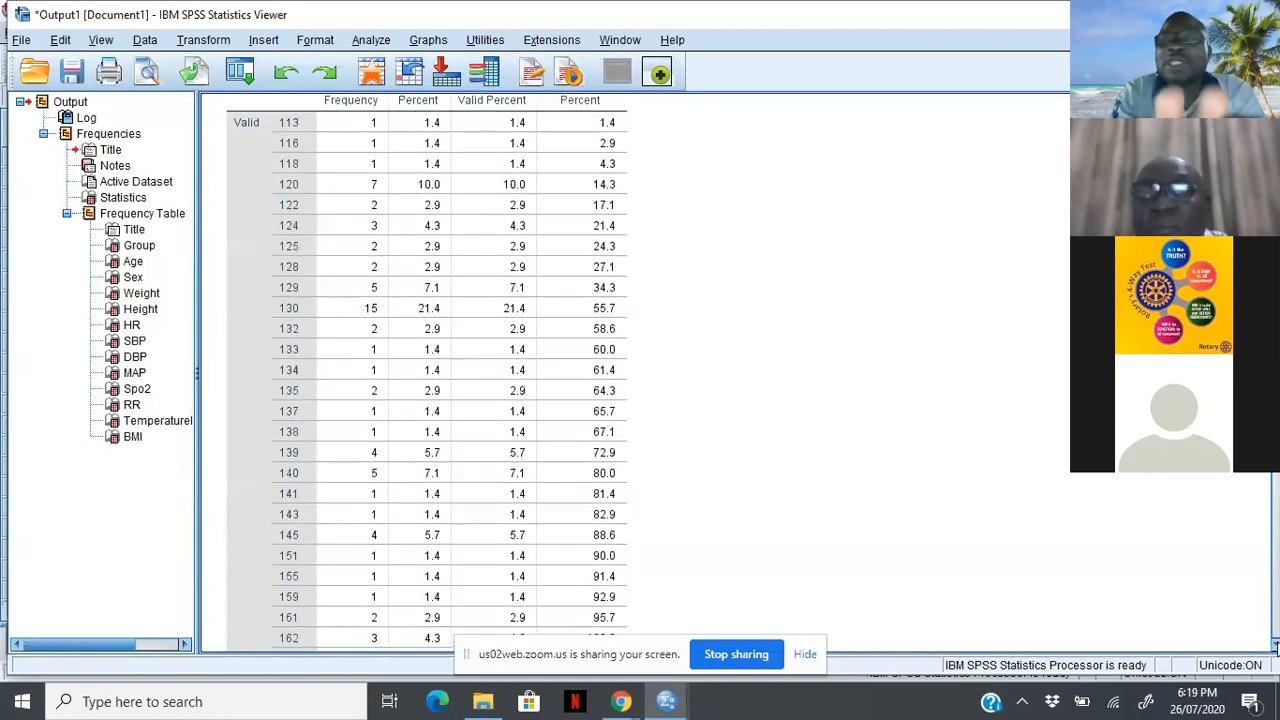
pyautogui.scroll(-3, 1275, 648)
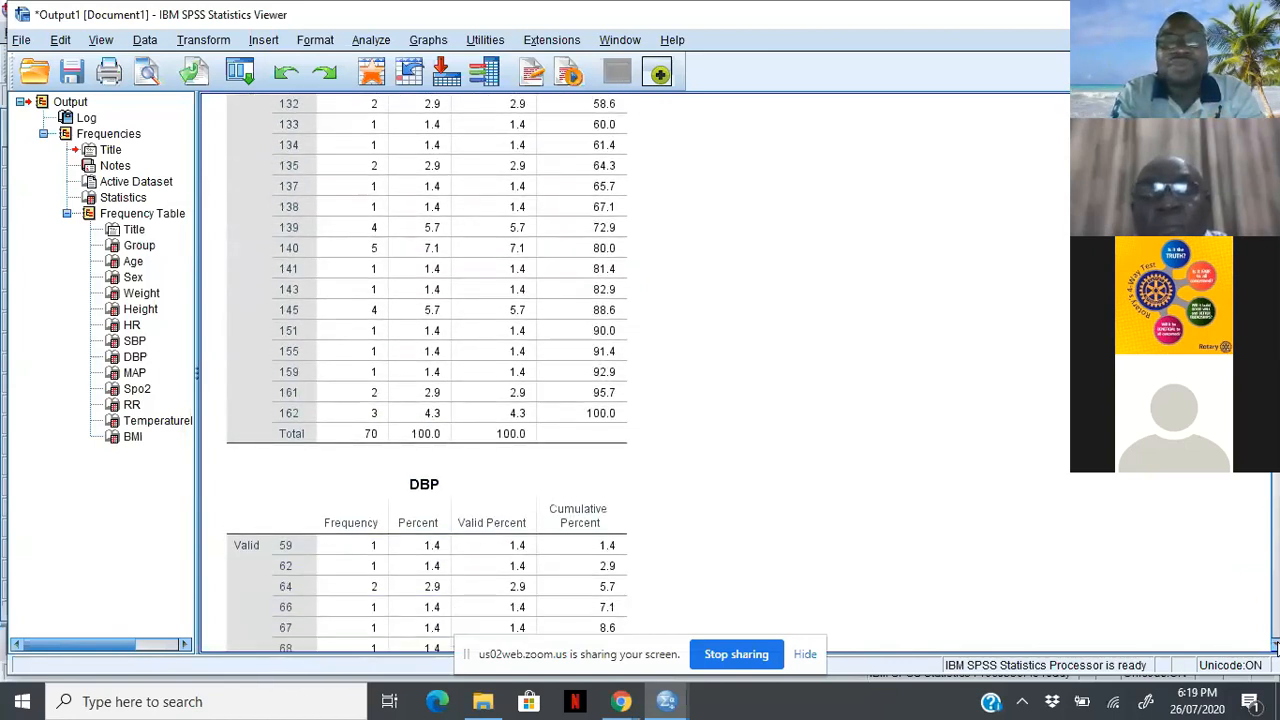
pyautogui.scroll(-6, 1275, 648)
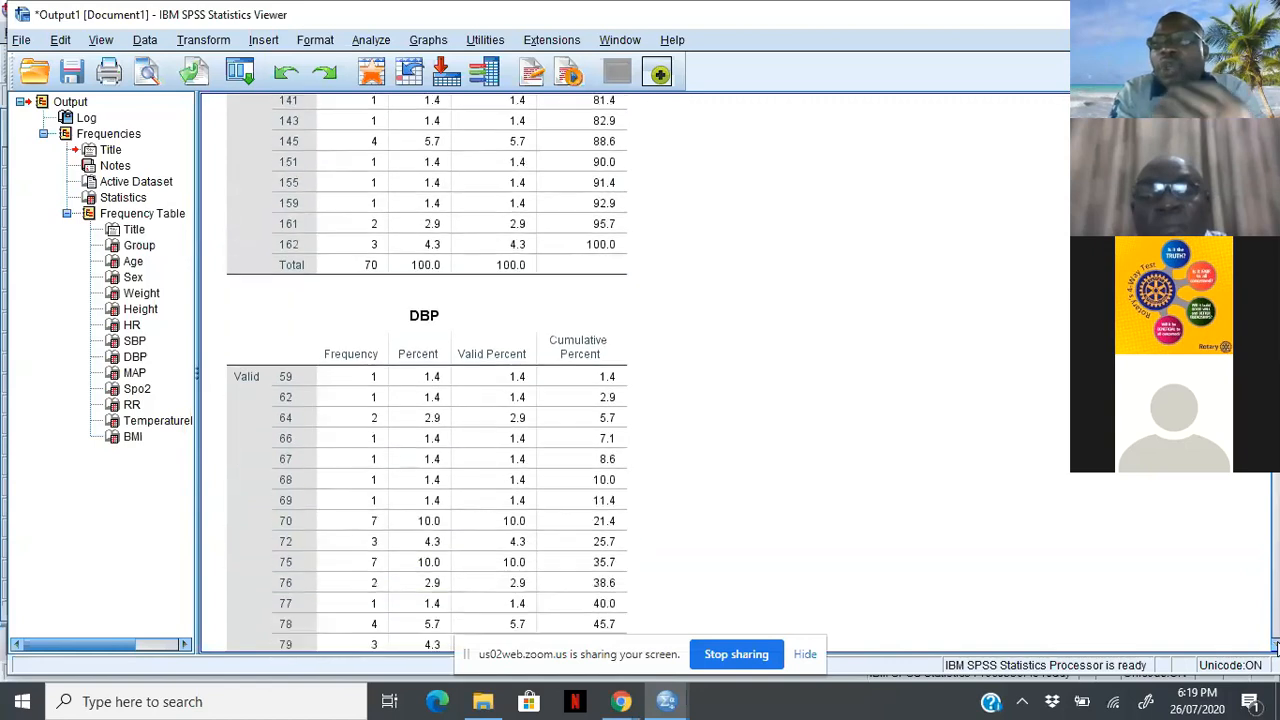
pyautogui.scroll(-5, 1275, 648)
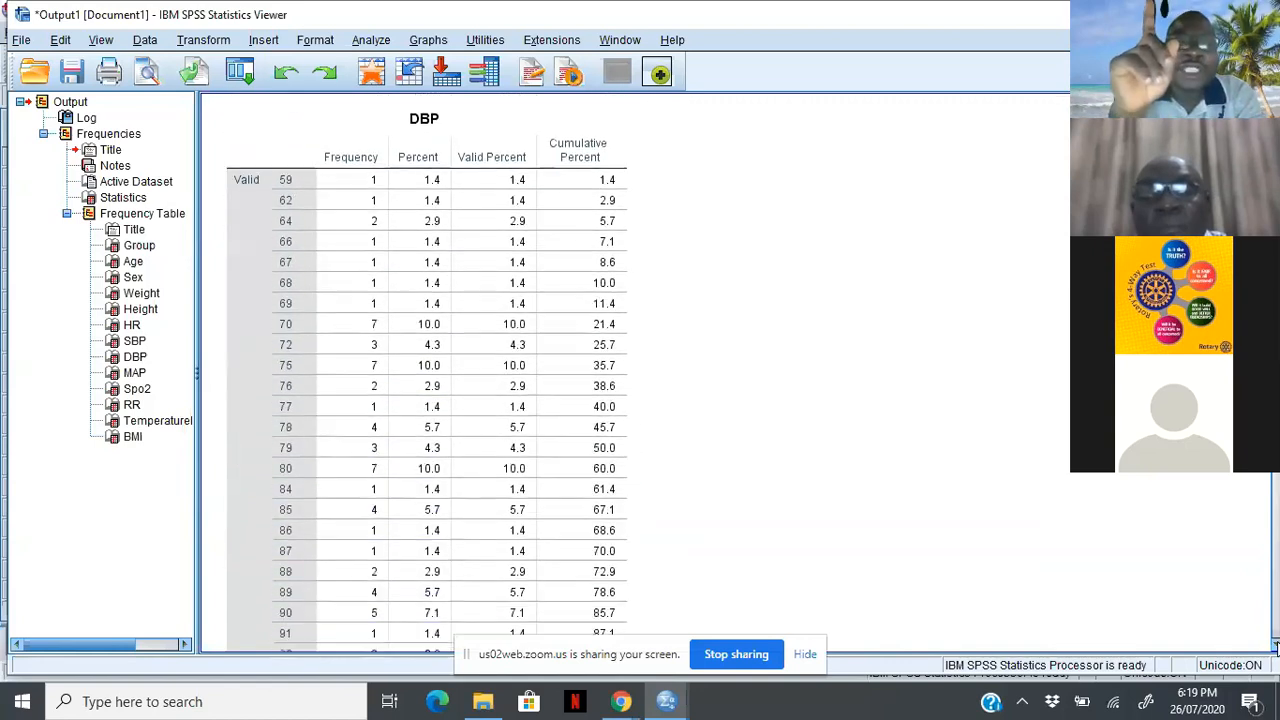
pyautogui.scroll(-1, 1275, 648)
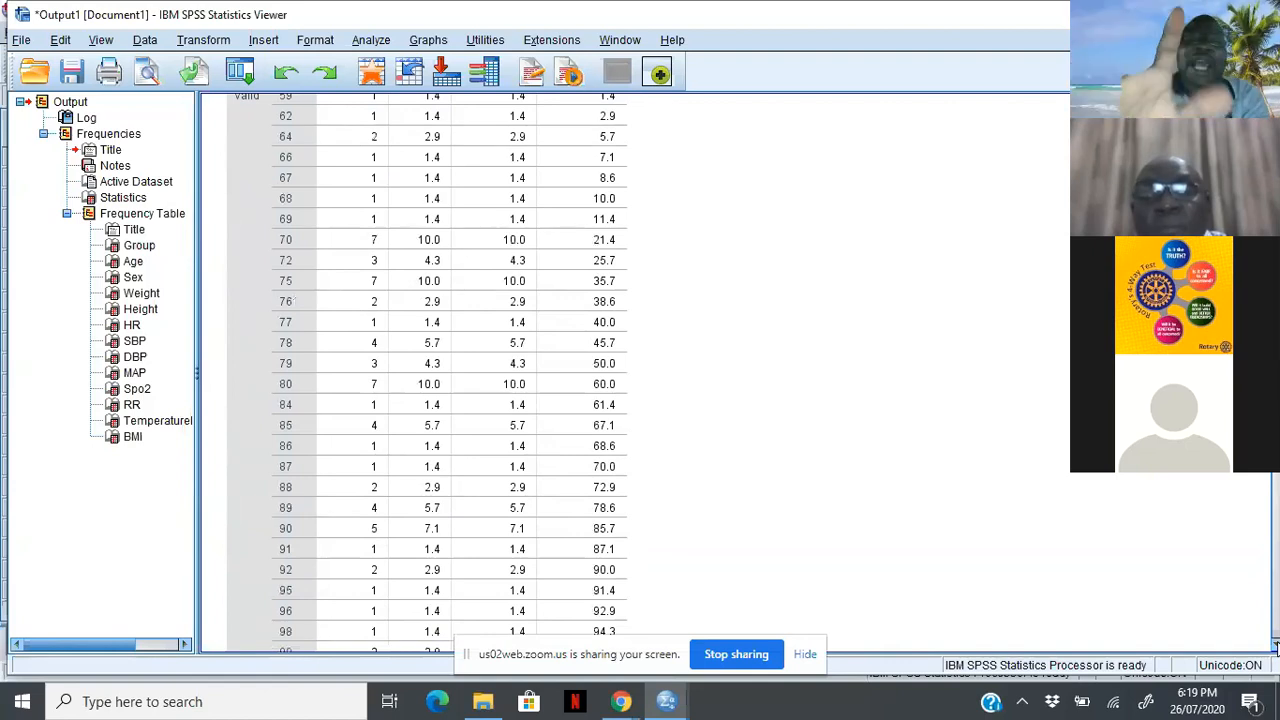
pyautogui.scroll(-5, 1275, 648)
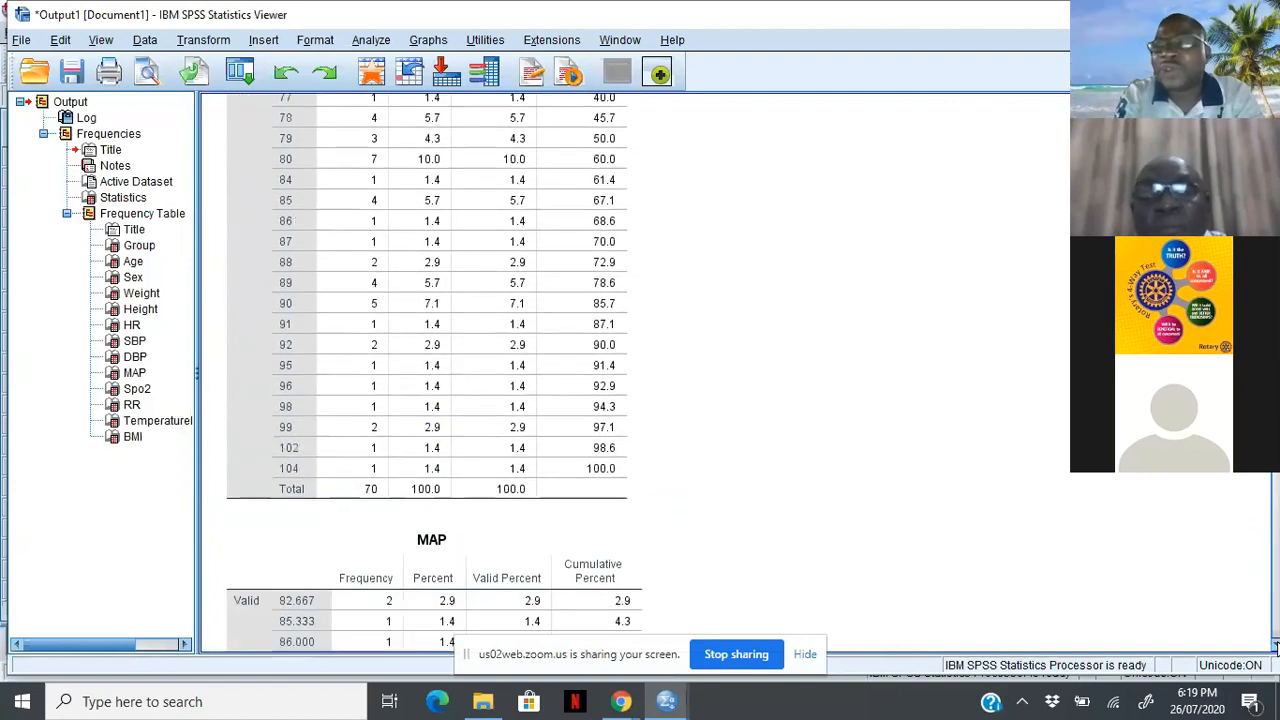
# Look through the frequency tables for MAP, Spo2 and RR.
pyautogui.scroll(-6, 1275, 648)
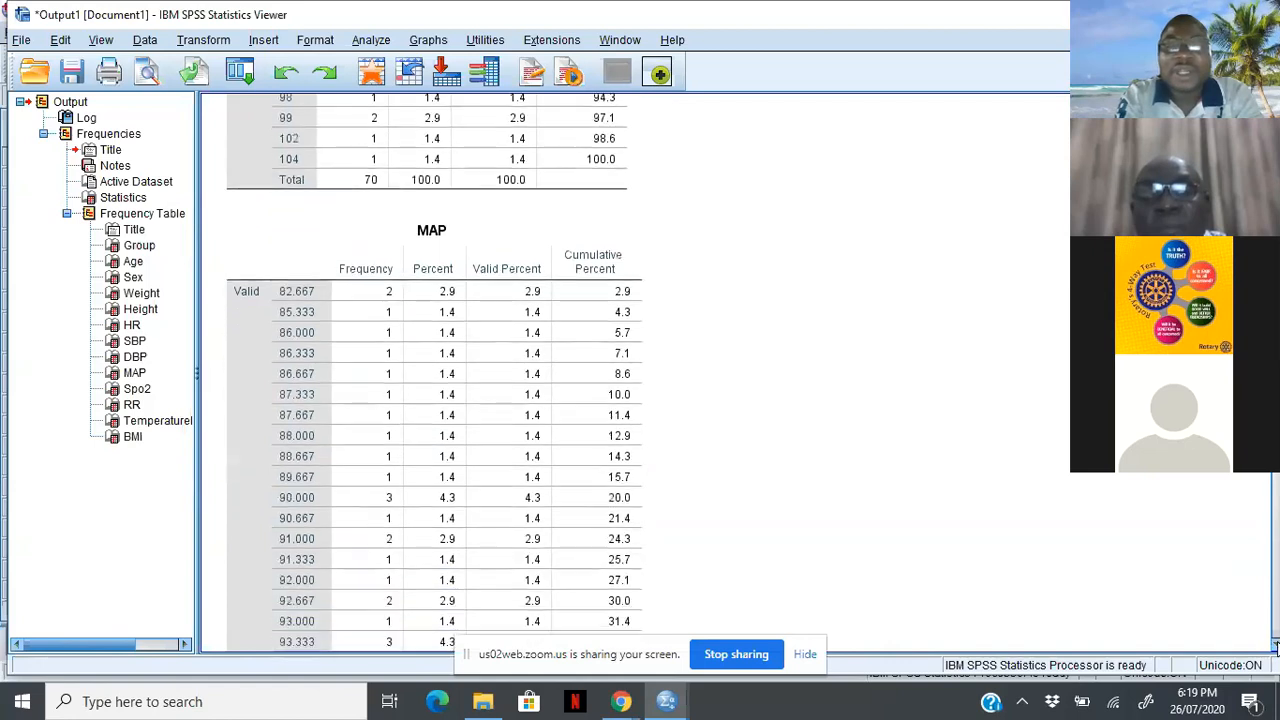
pyautogui.scroll(-7, 1275, 648)
pyautogui.scroll(-6, 1275, 648)
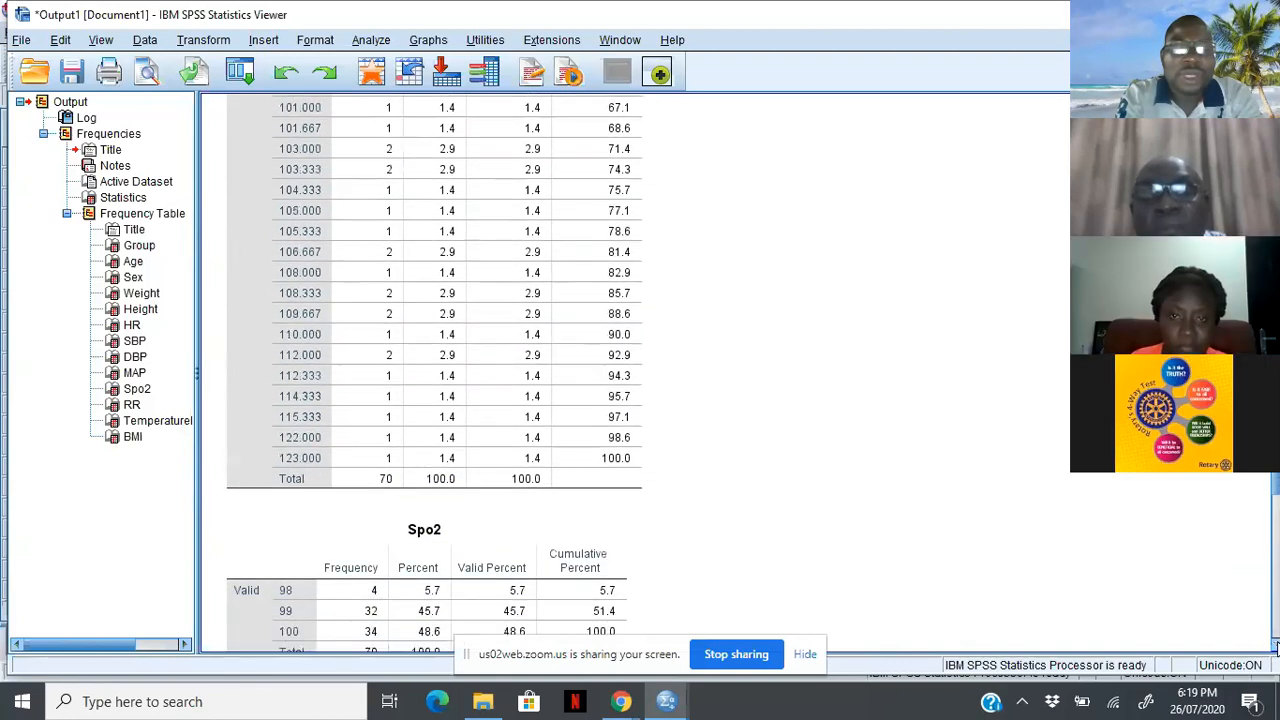
pyautogui.scroll(-3, 1275, 648)
pyautogui.scroll(-2, 1275, 648)
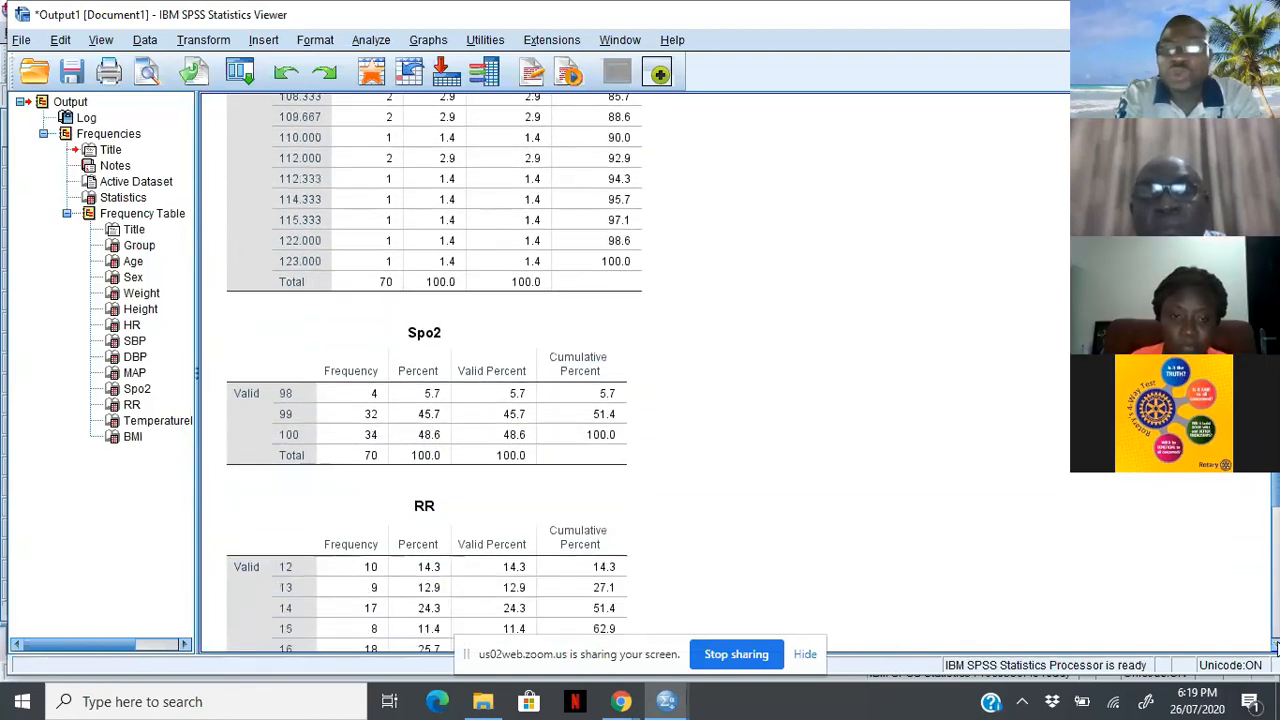
pyautogui.scroll(-3, 1275, 648)
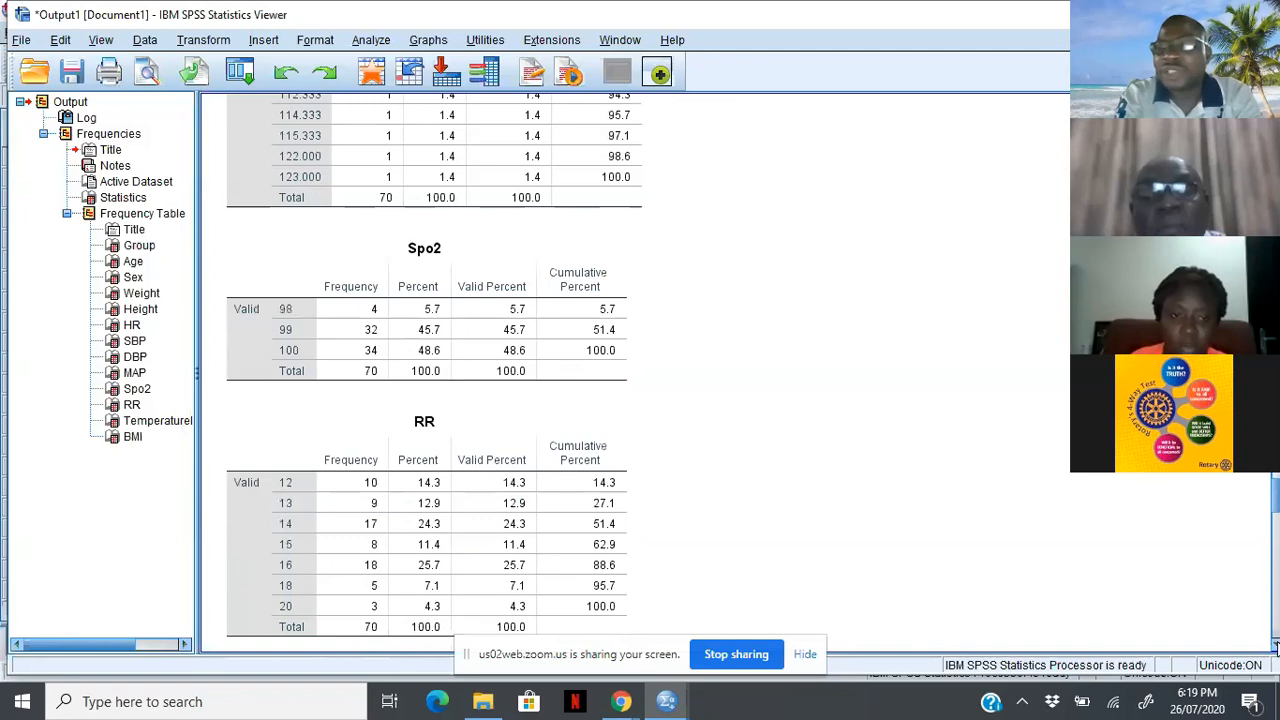
pyautogui.scroll(-3, 1275, 648)
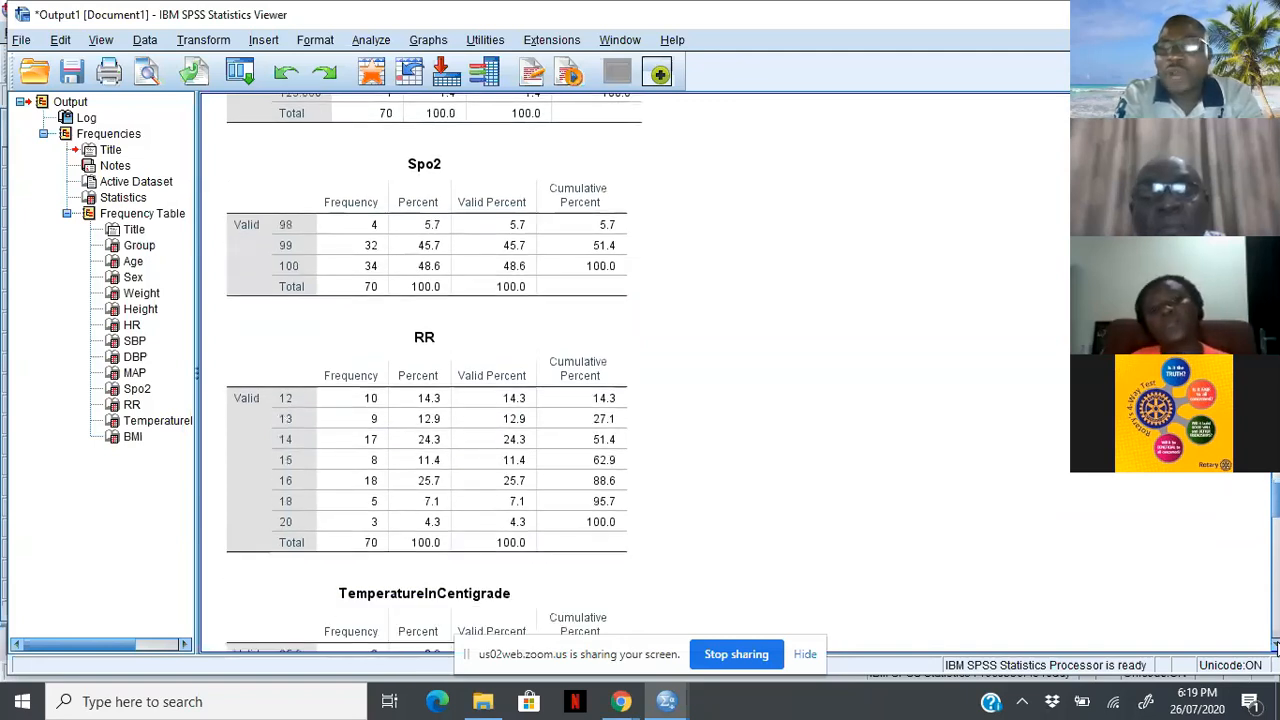
pyautogui.scroll(-1, 1275, 648)
pyautogui.scroll(-1, 1275, 648)
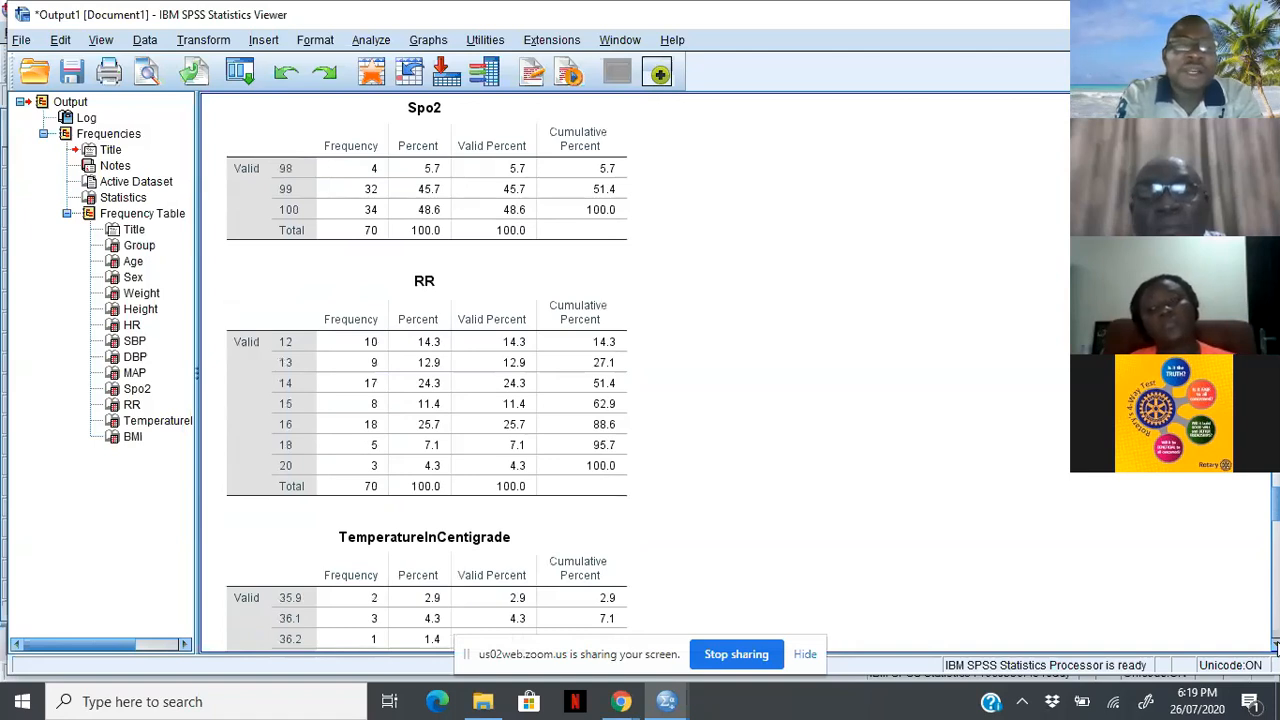
pyautogui.scroll(-2, 1275, 648)
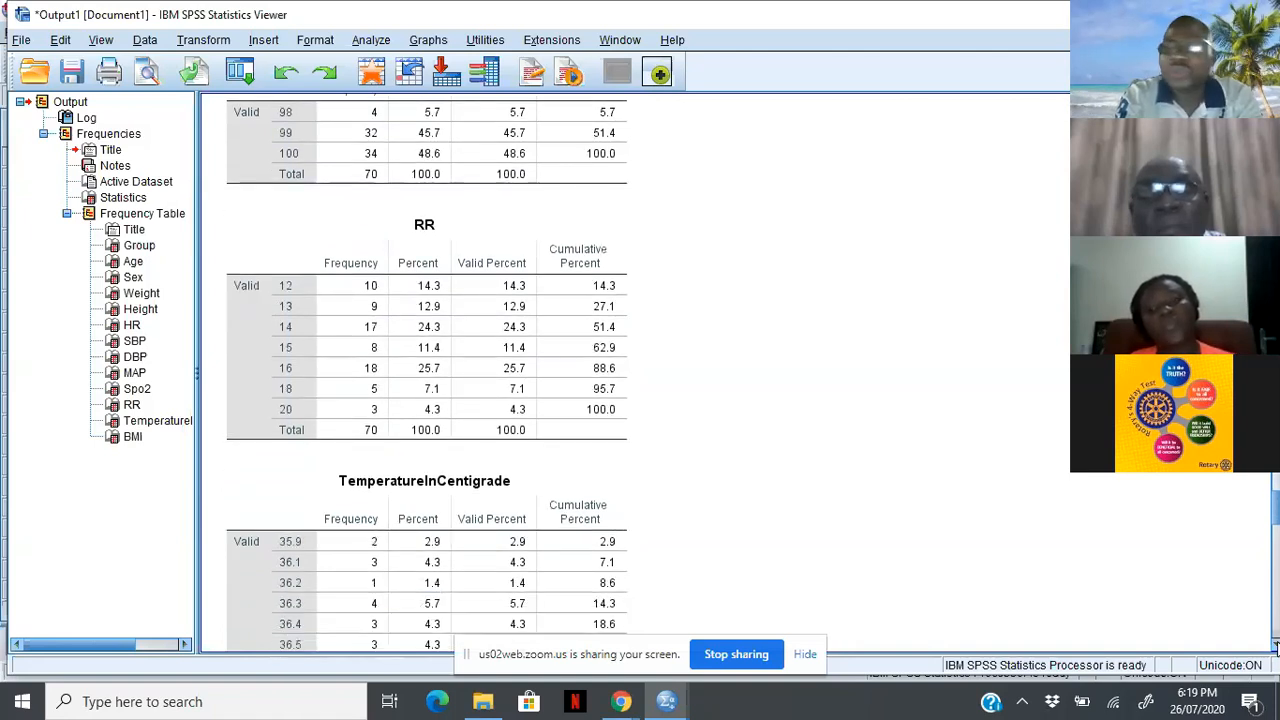
# Examine the TemperatureInCentigrade and BMI frequency tables through to the end of the output.
pyautogui.click(1275, 648)
pyautogui.scroll(-5, 1275, 648)
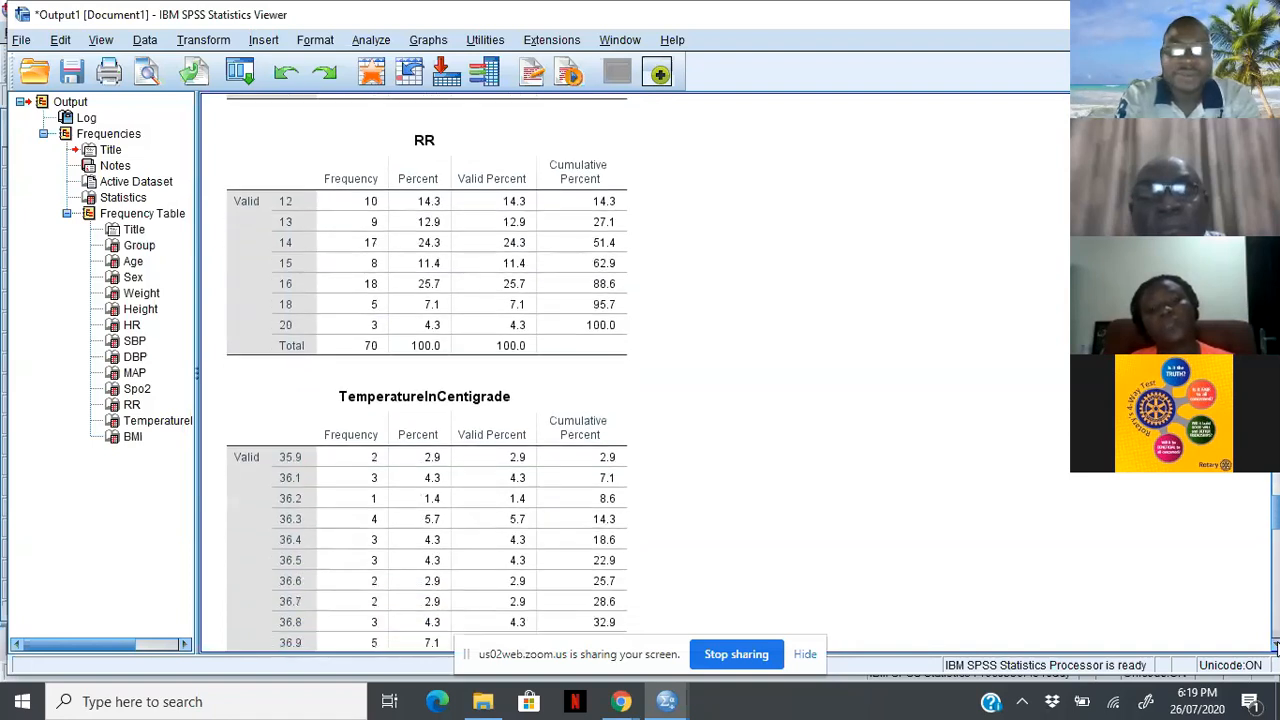
pyautogui.scroll(-9, 1275, 648)
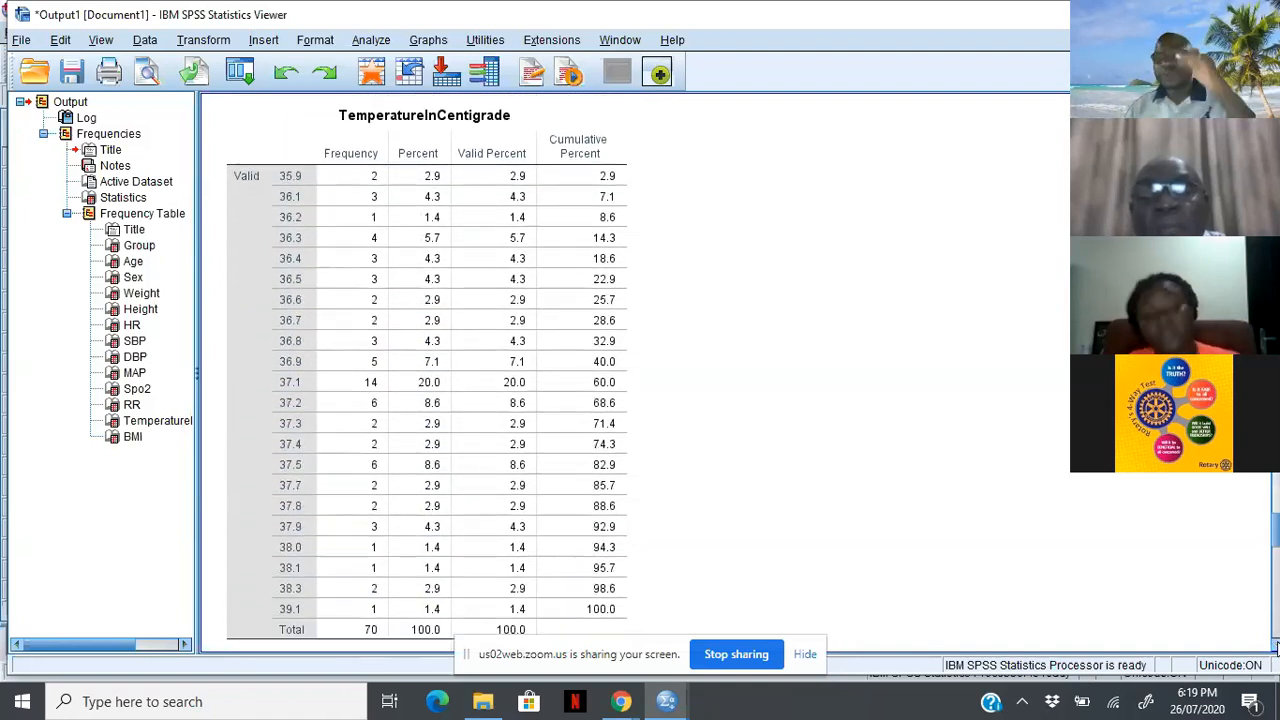
pyautogui.scroll(-7, 1275, 648)
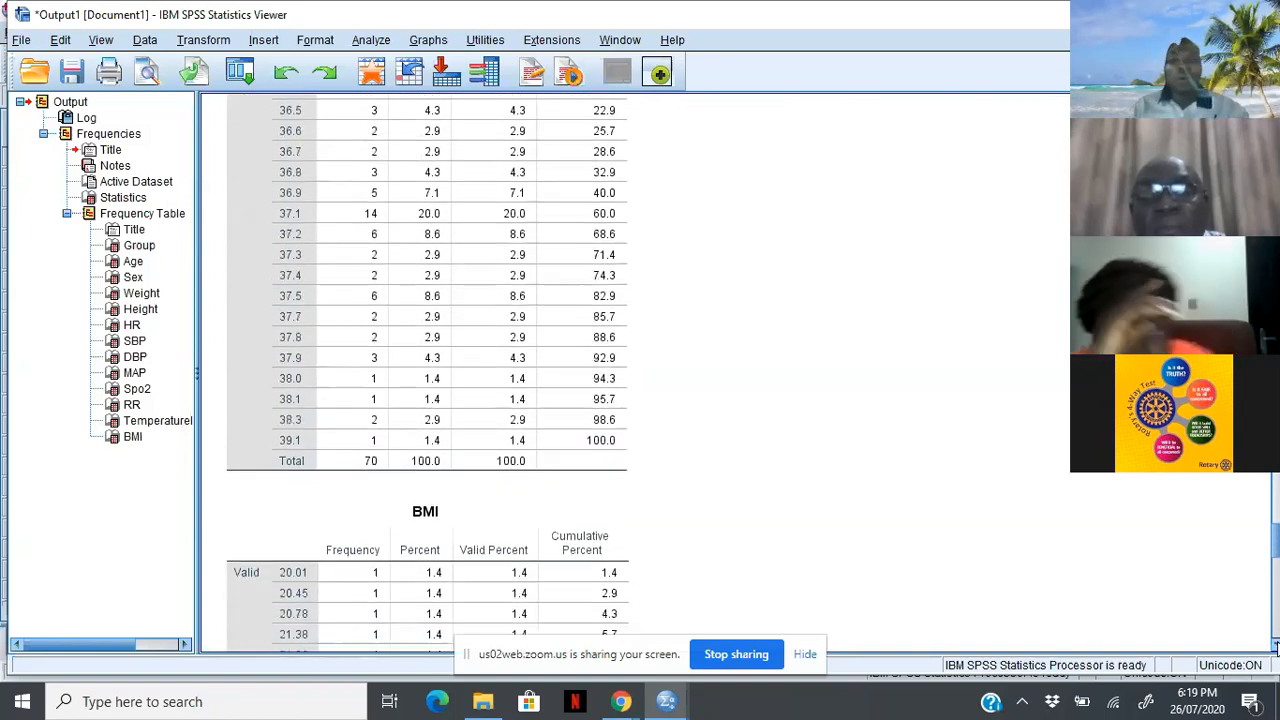
pyautogui.scroll(-11, 1275, 648)
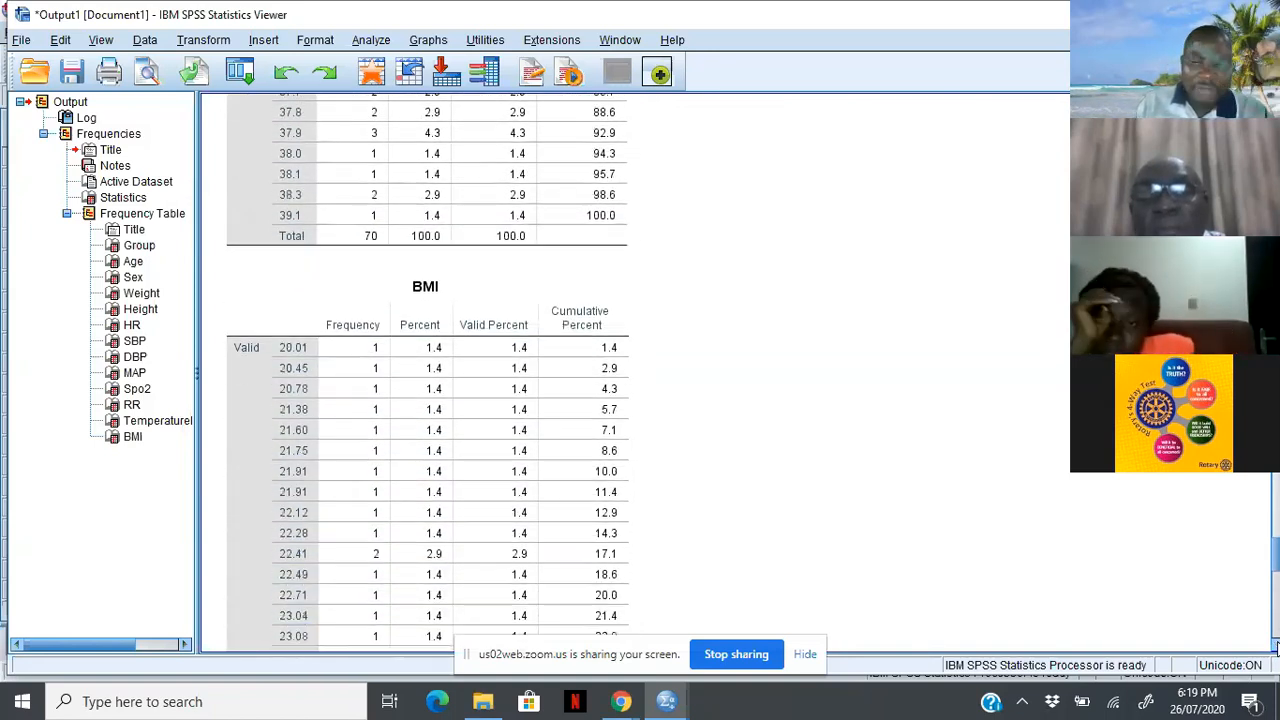
pyautogui.scroll(-9, 1275, 648)
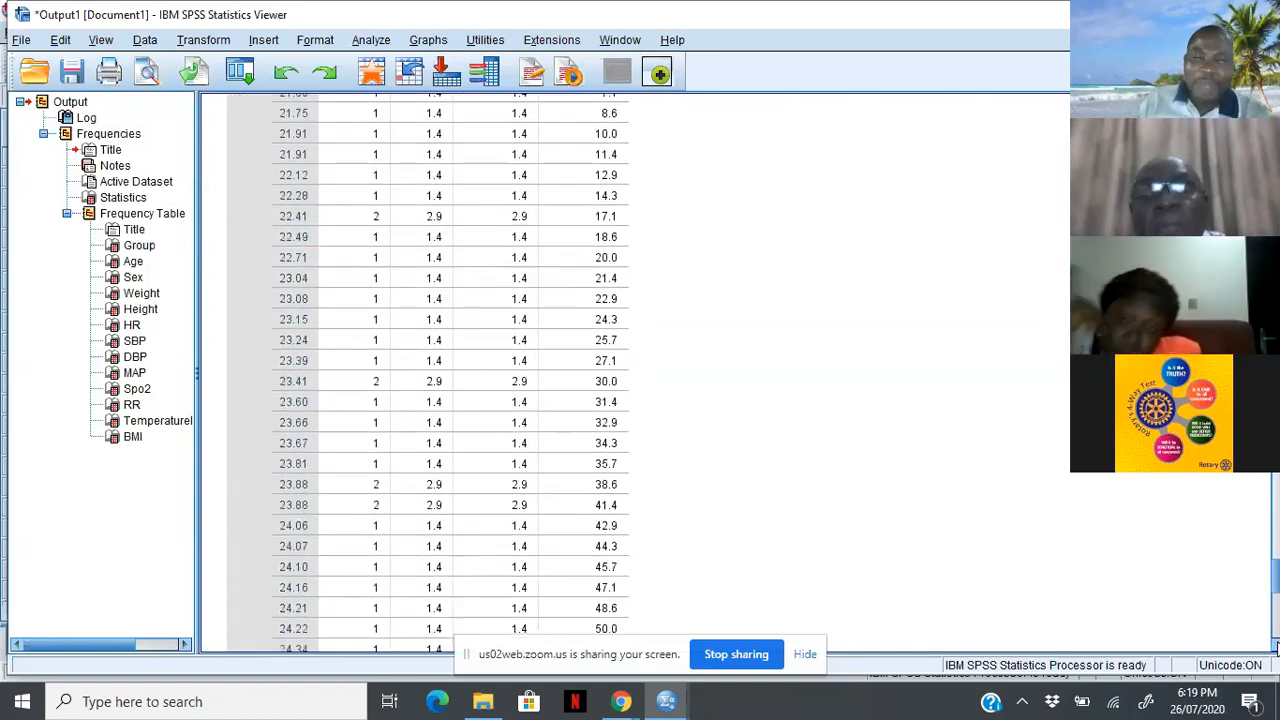
pyautogui.scroll(-9, 1275, 648)
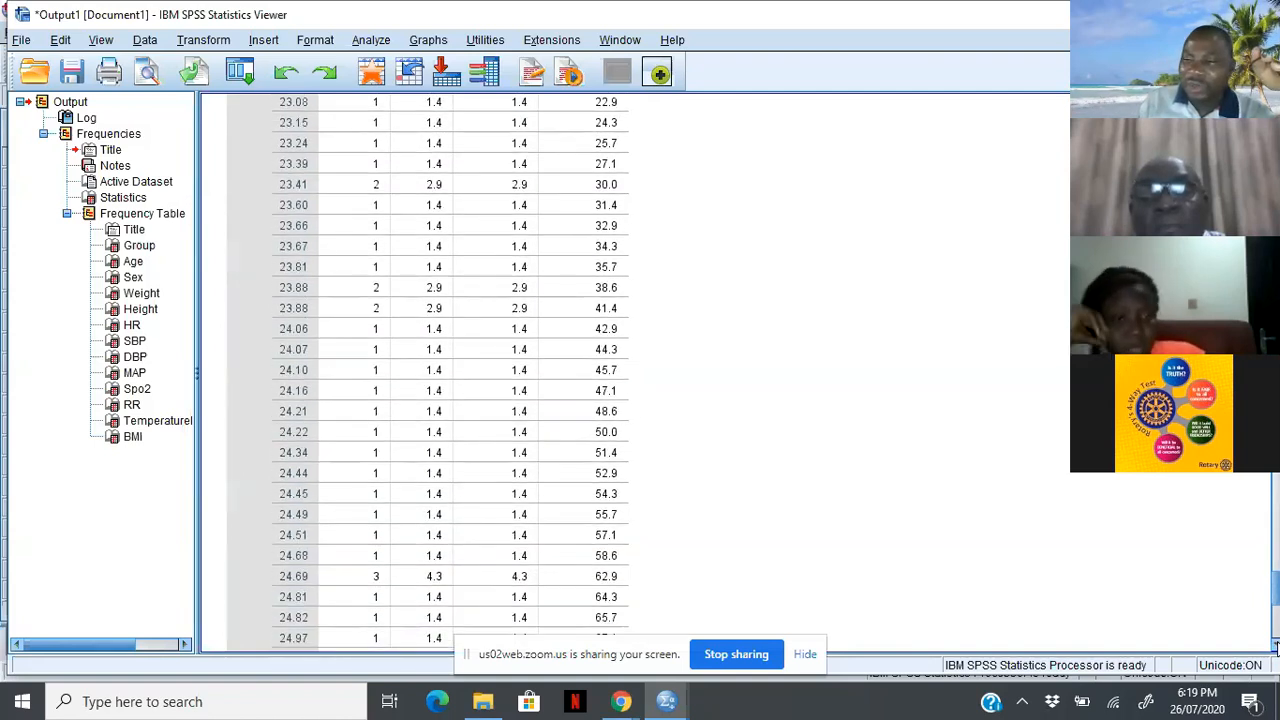
pyautogui.scroll(-11, 1275, 648)
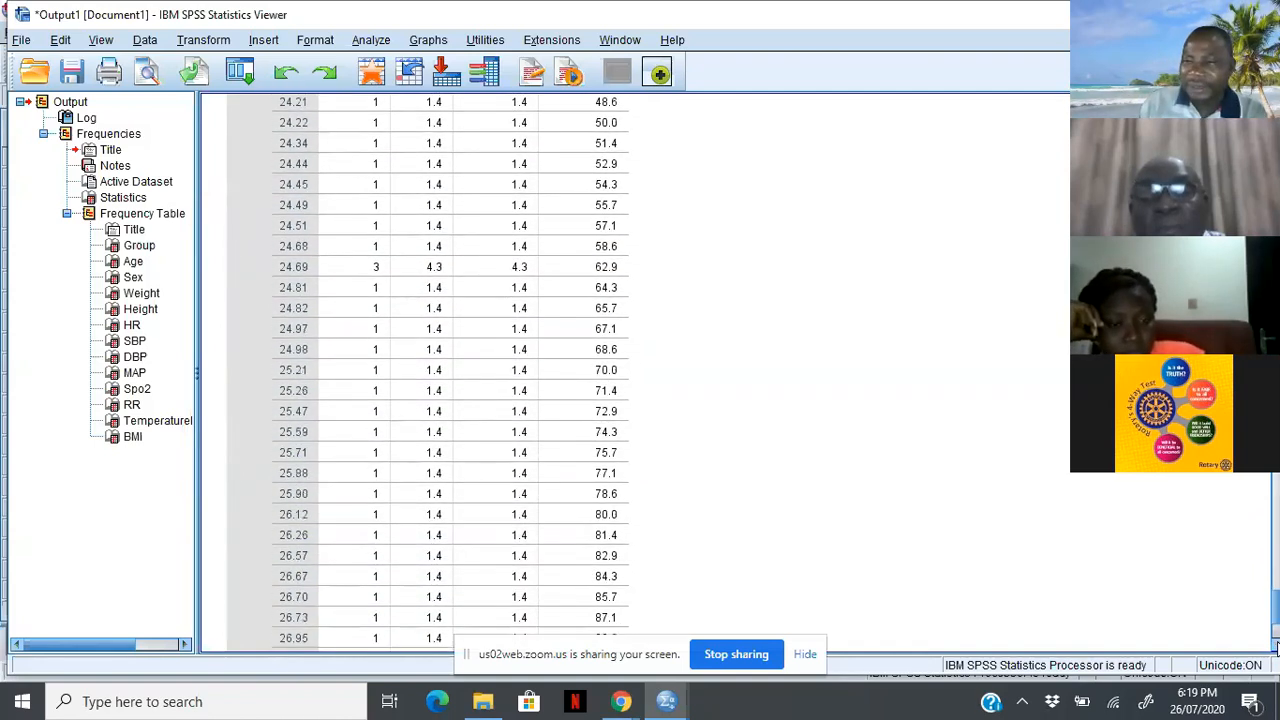
pyautogui.scroll(-3, 1275, 648)
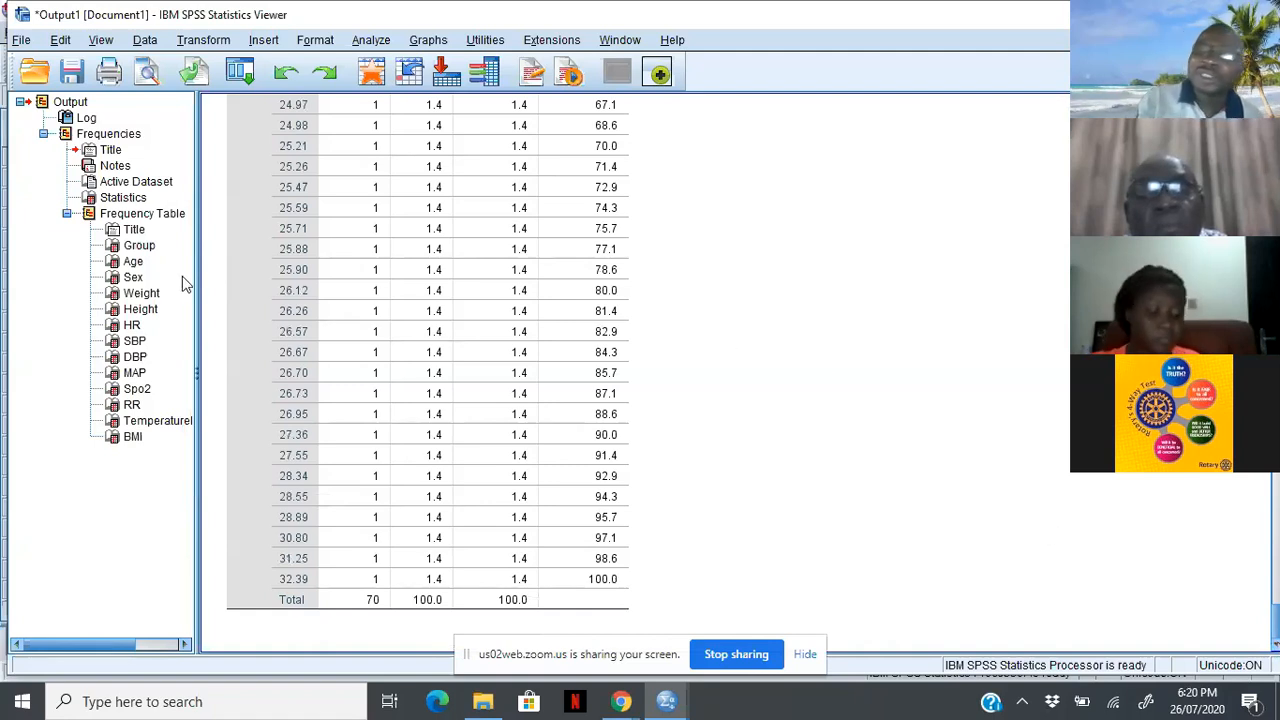
# Revisit the Sex frequency table and the Group frequency table from the output outline.
pyautogui.click(140, 281)
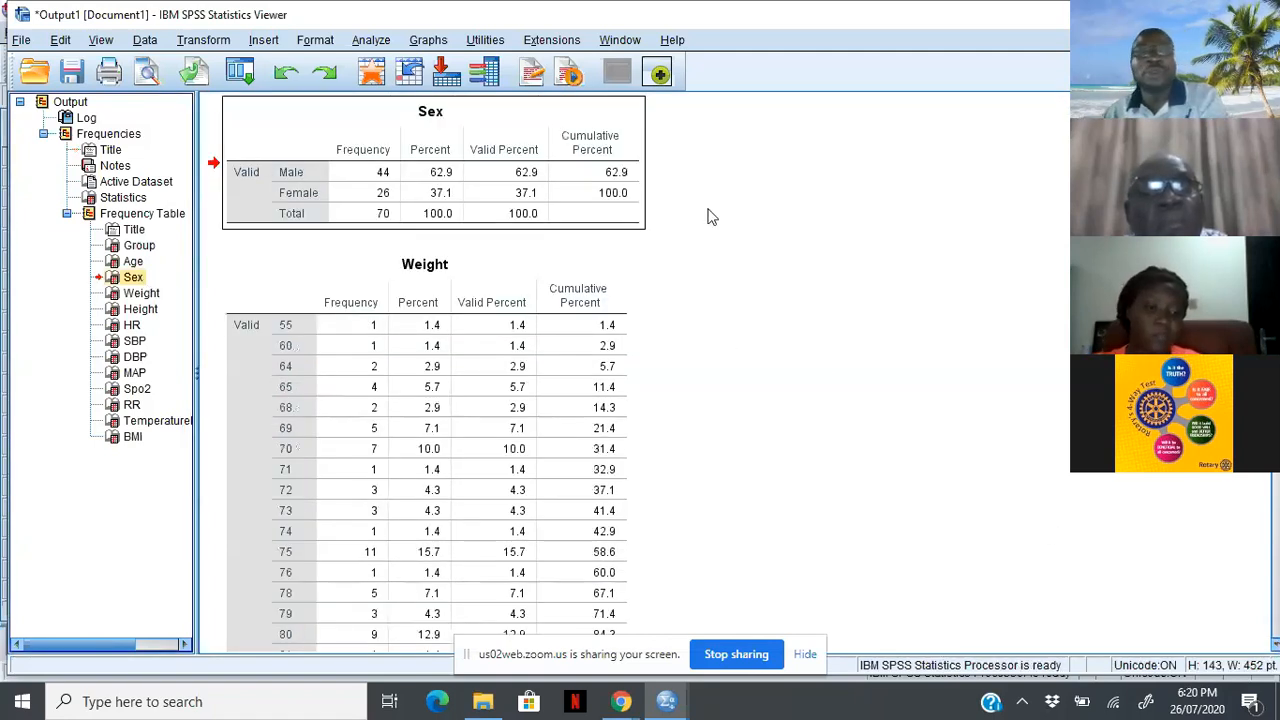
pyautogui.scroll(3, 427, 373)
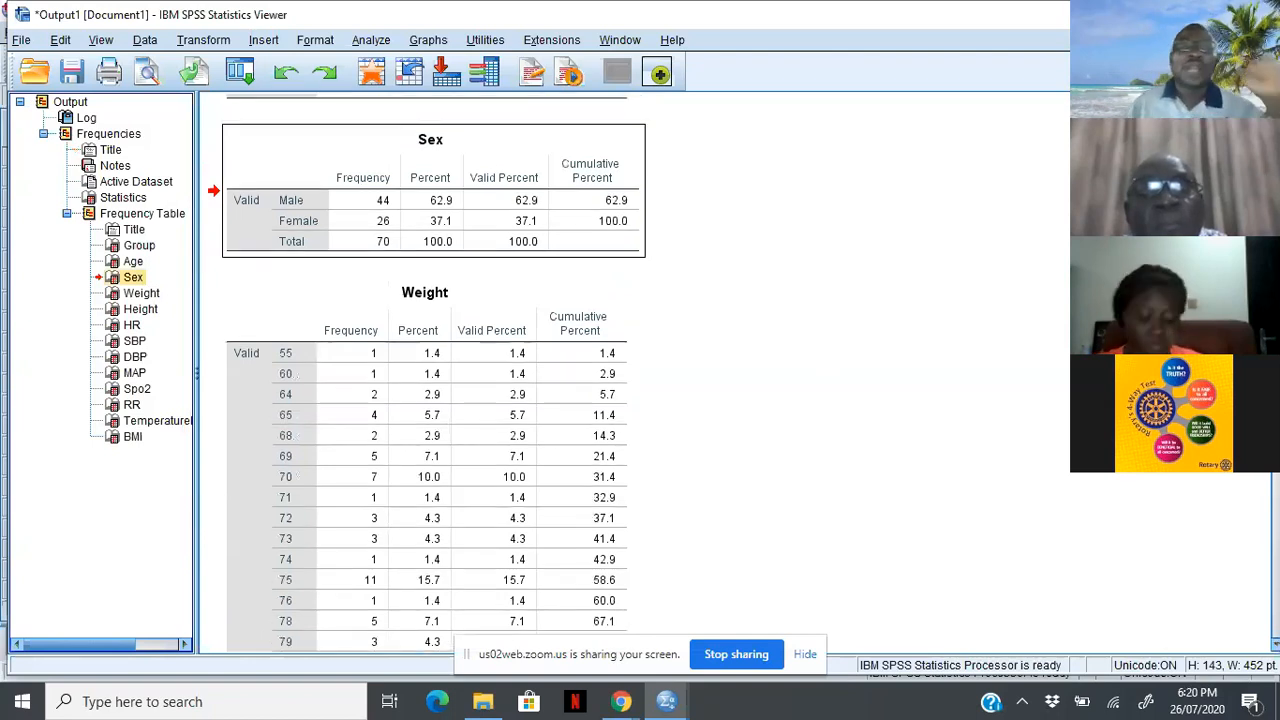
pyautogui.scroll(1, 427, 373)
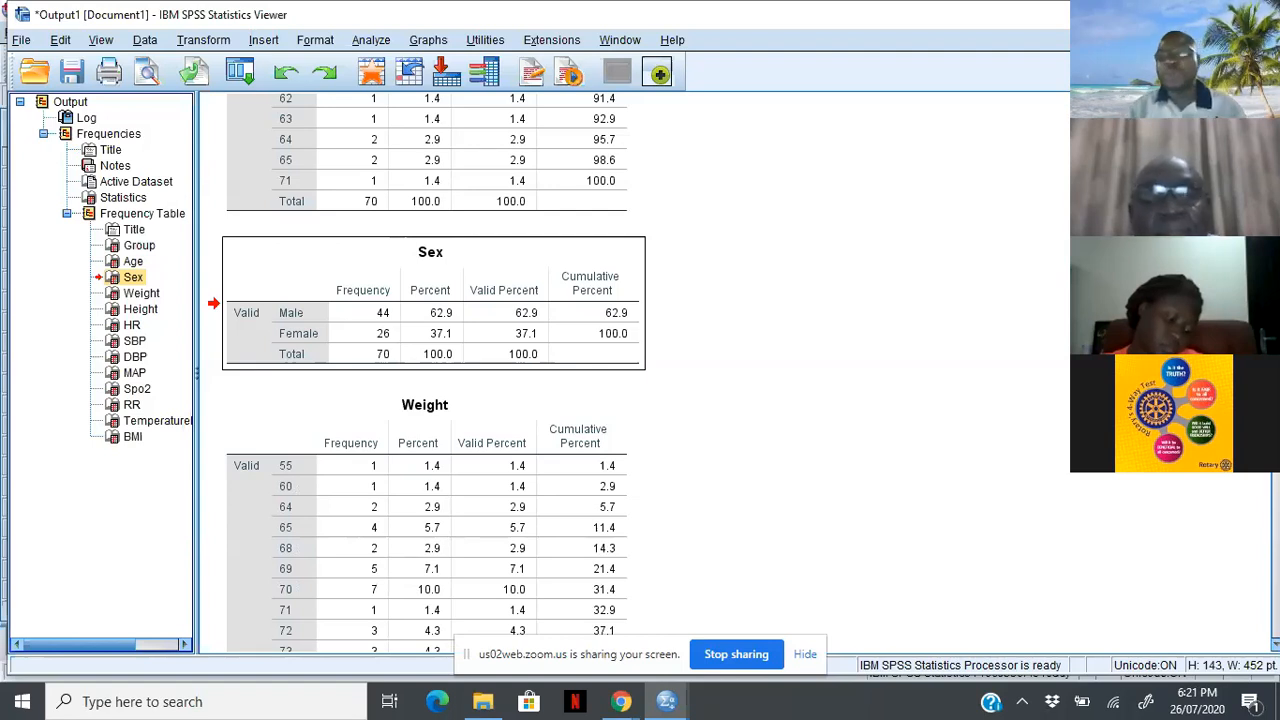
pyautogui.click(139, 250)
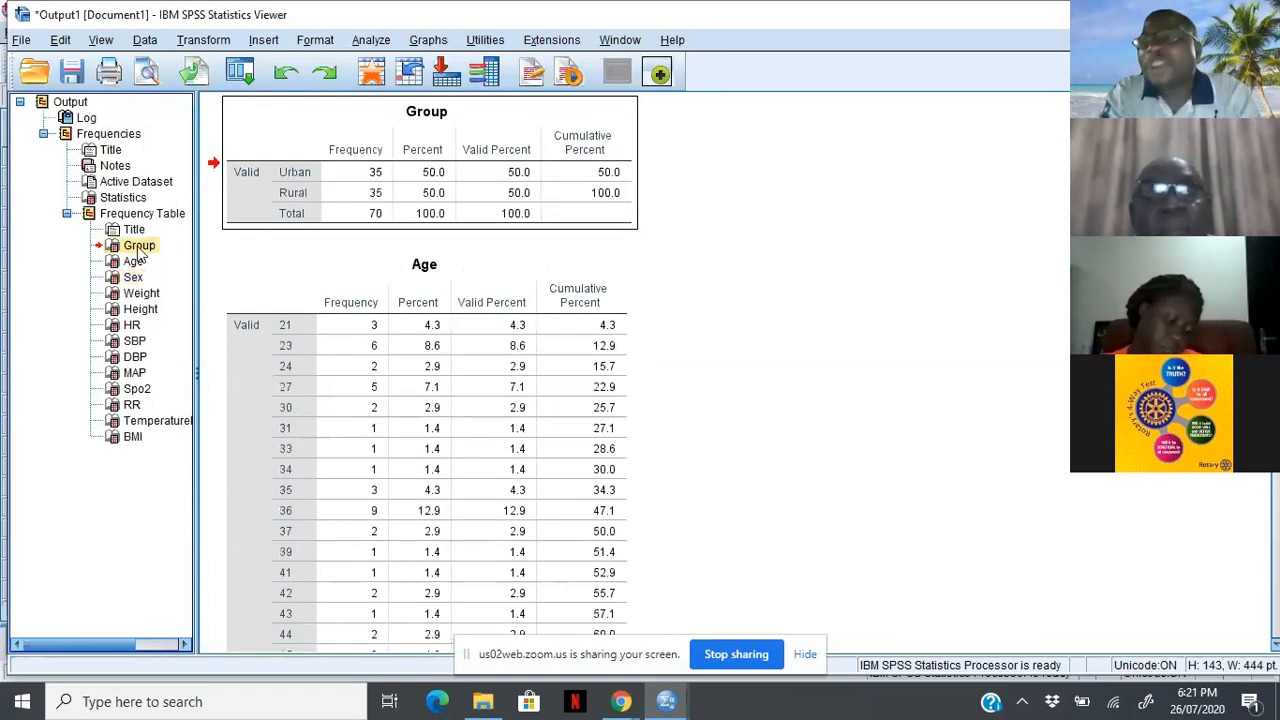
pyautogui.scroll(3, 818, 150)
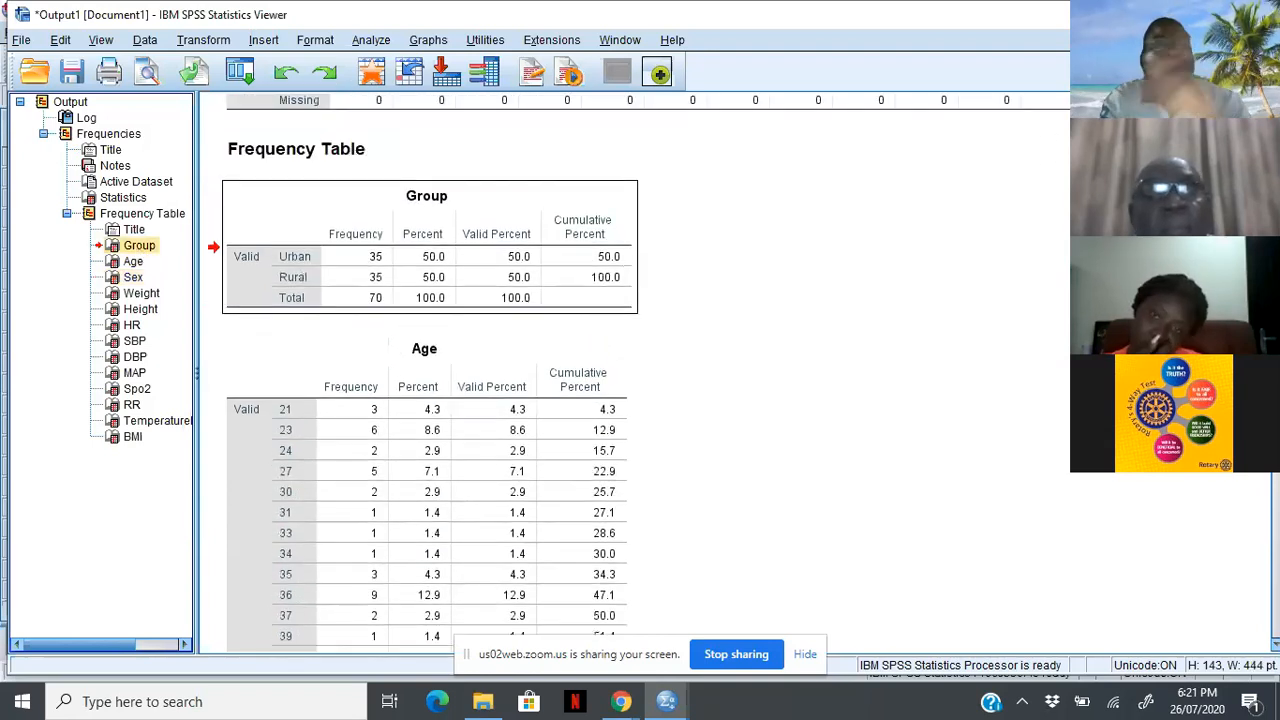
# Split the file with Compare groups based on the Group variable, sorting the file by the grouping variable.
pyautogui.click(145, 42)
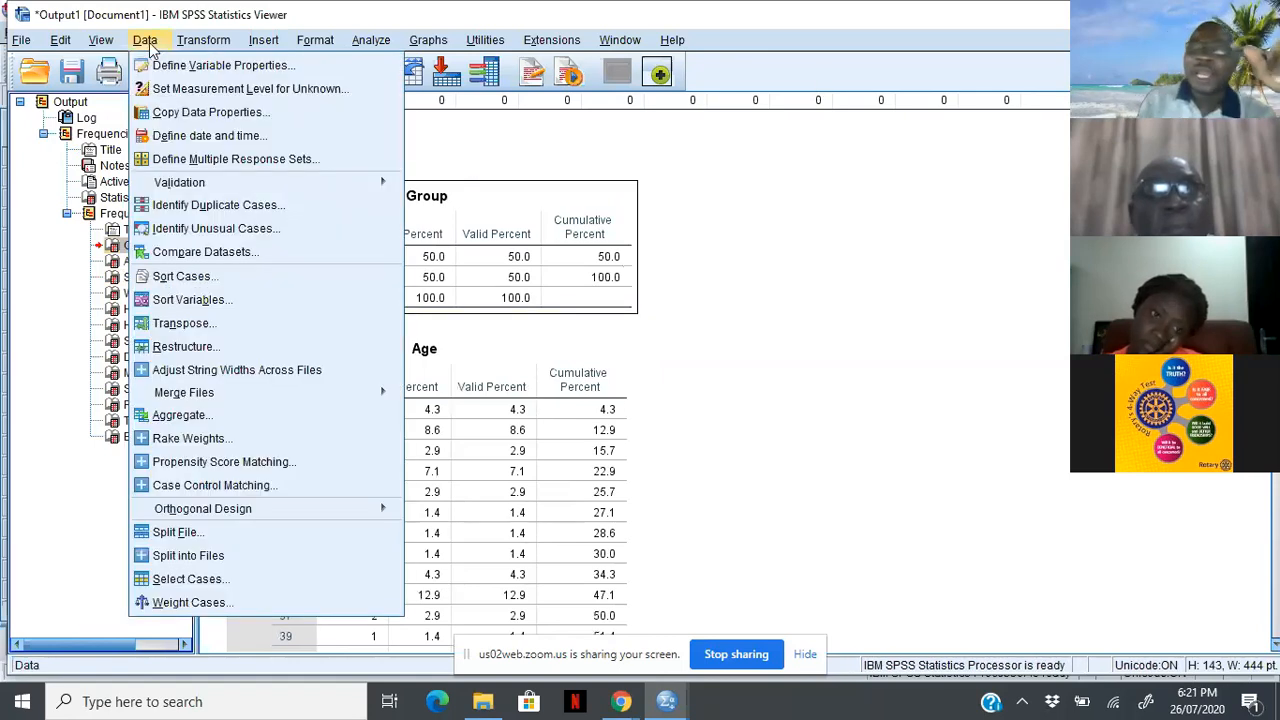
pyautogui.click(176, 535)
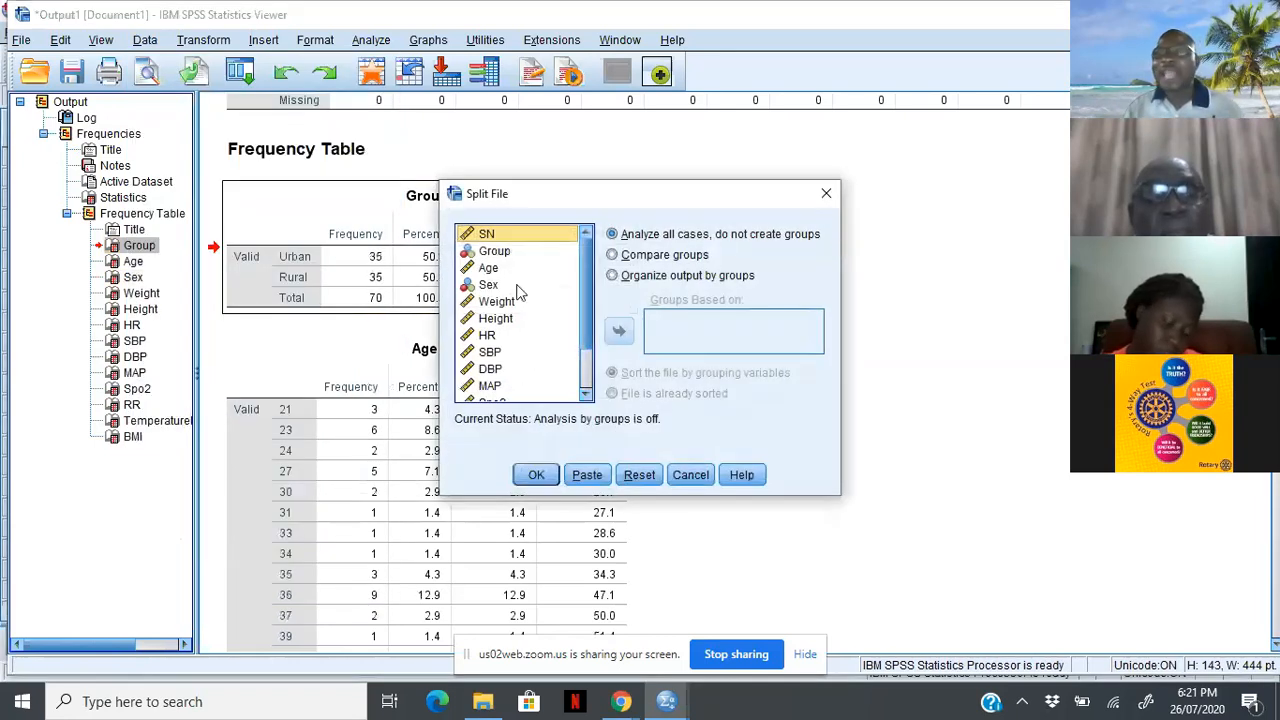
pyautogui.click(612, 255)
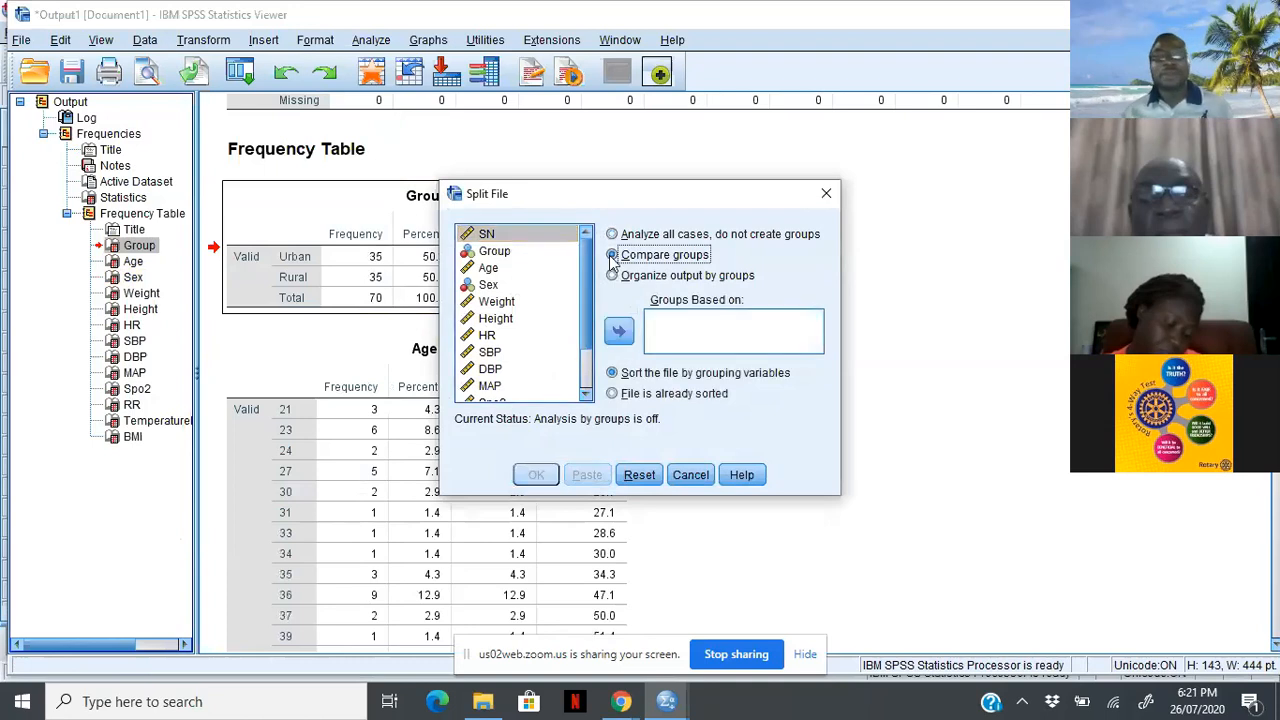
pyautogui.click(490, 254)
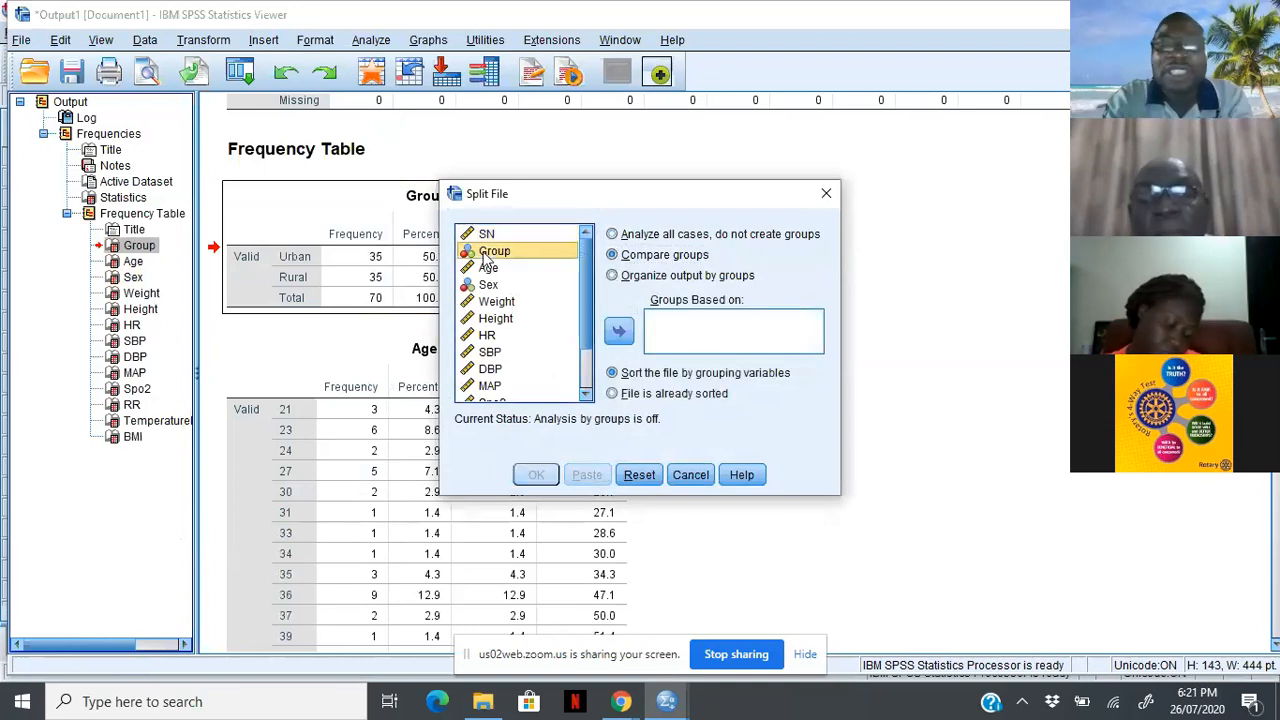
pyautogui.click(619, 331)
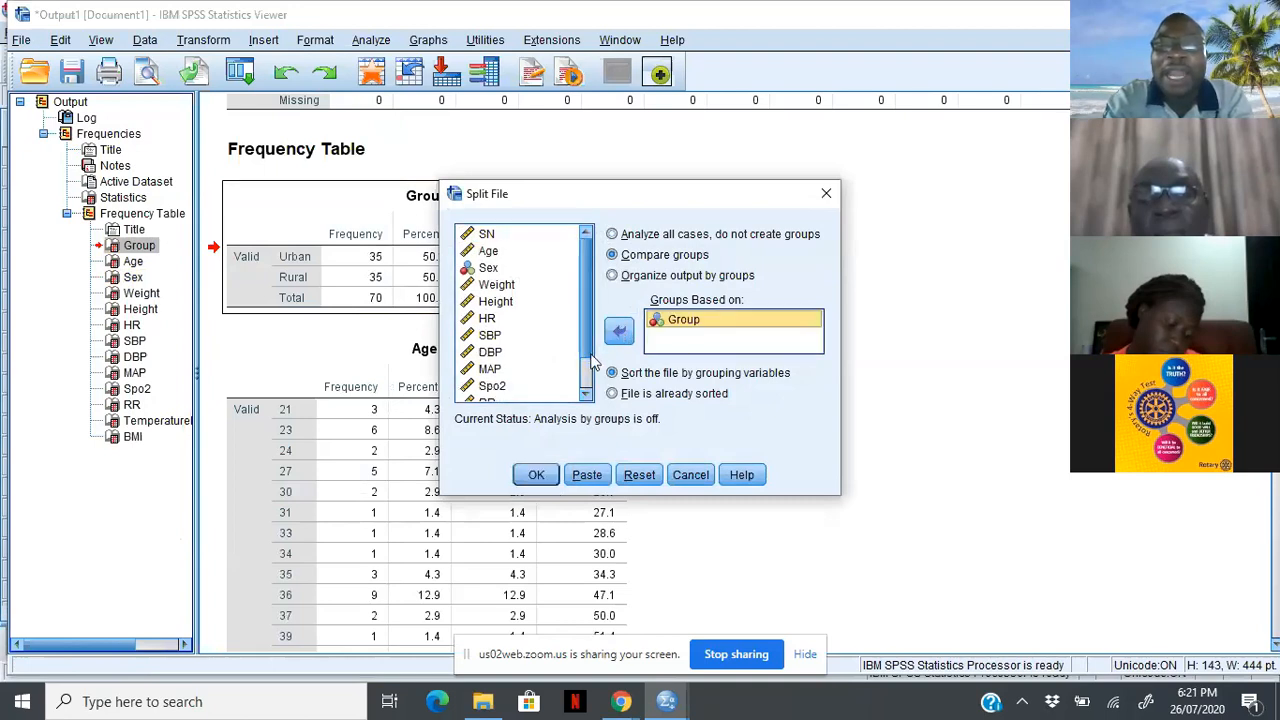
pyautogui.click(619, 331)
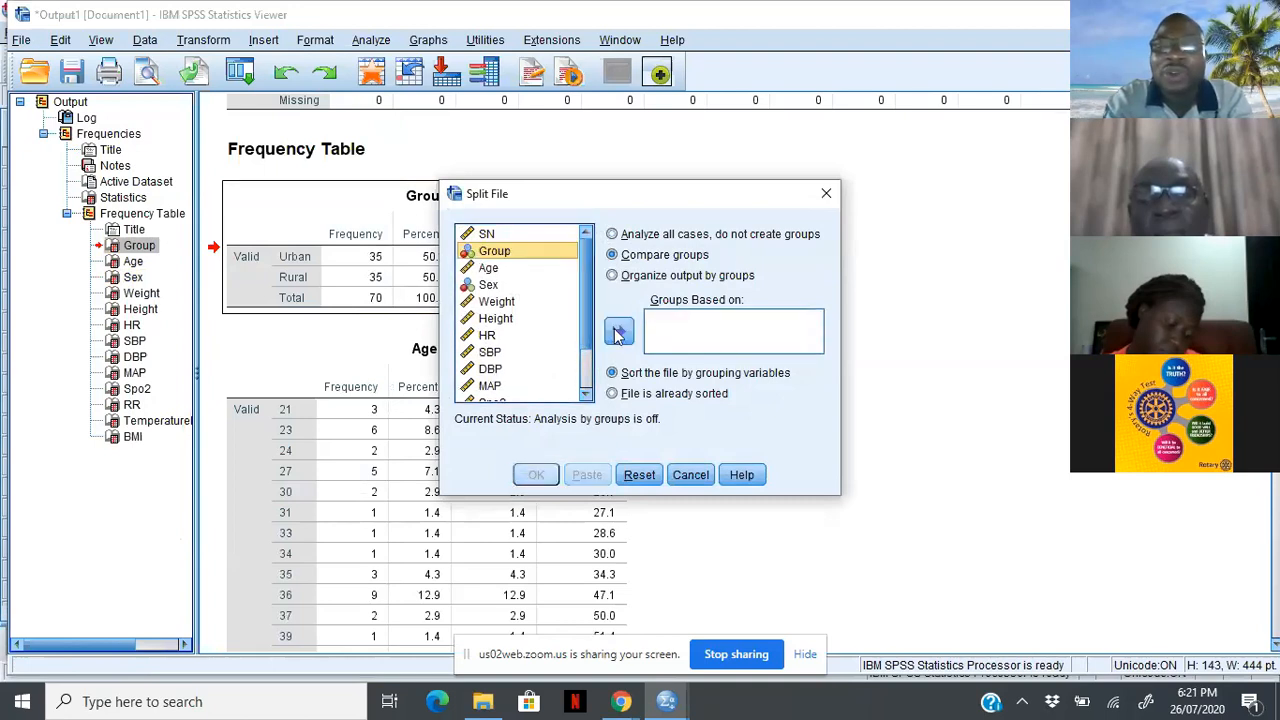
pyautogui.click(614, 234)
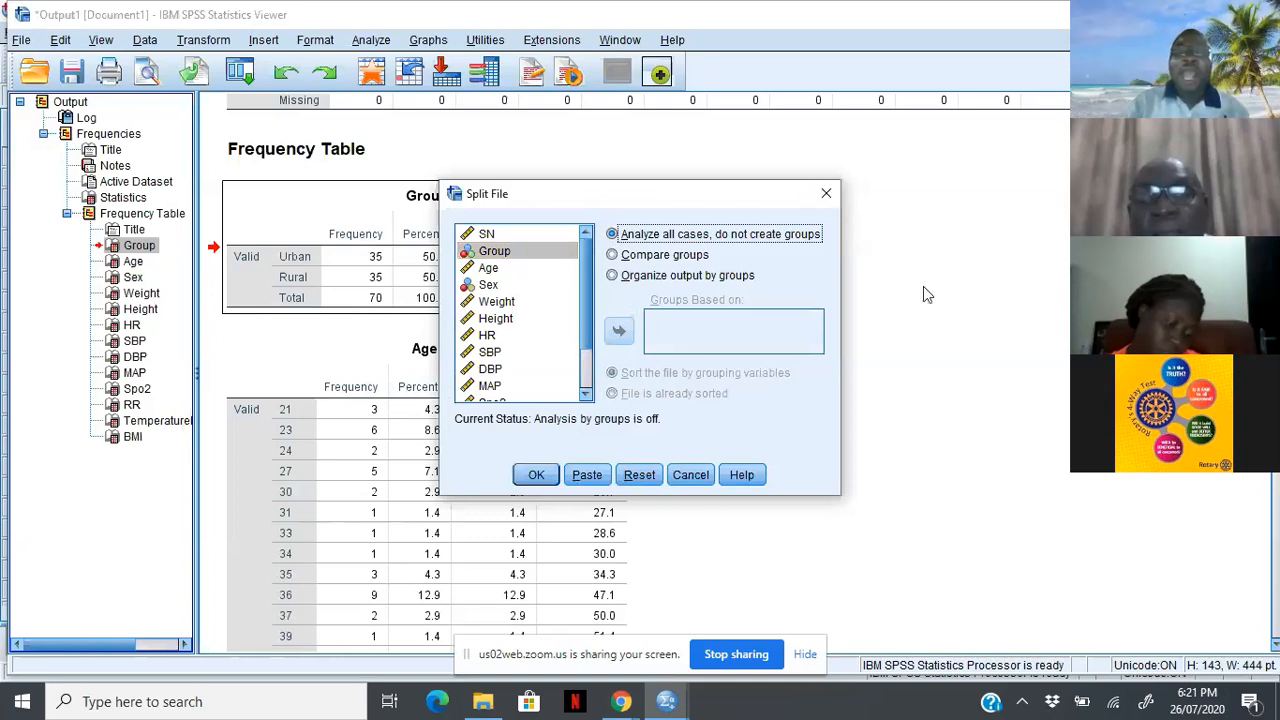
pyautogui.click(614, 256)
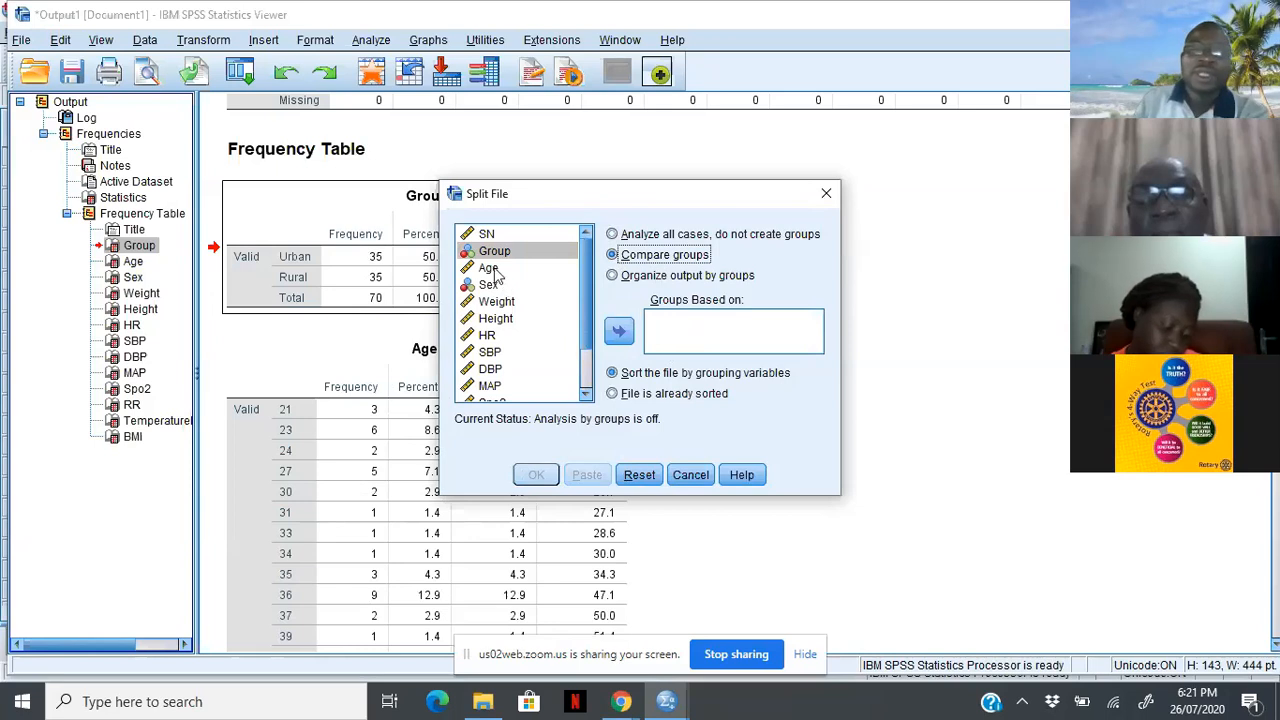
pyautogui.click(630, 334)
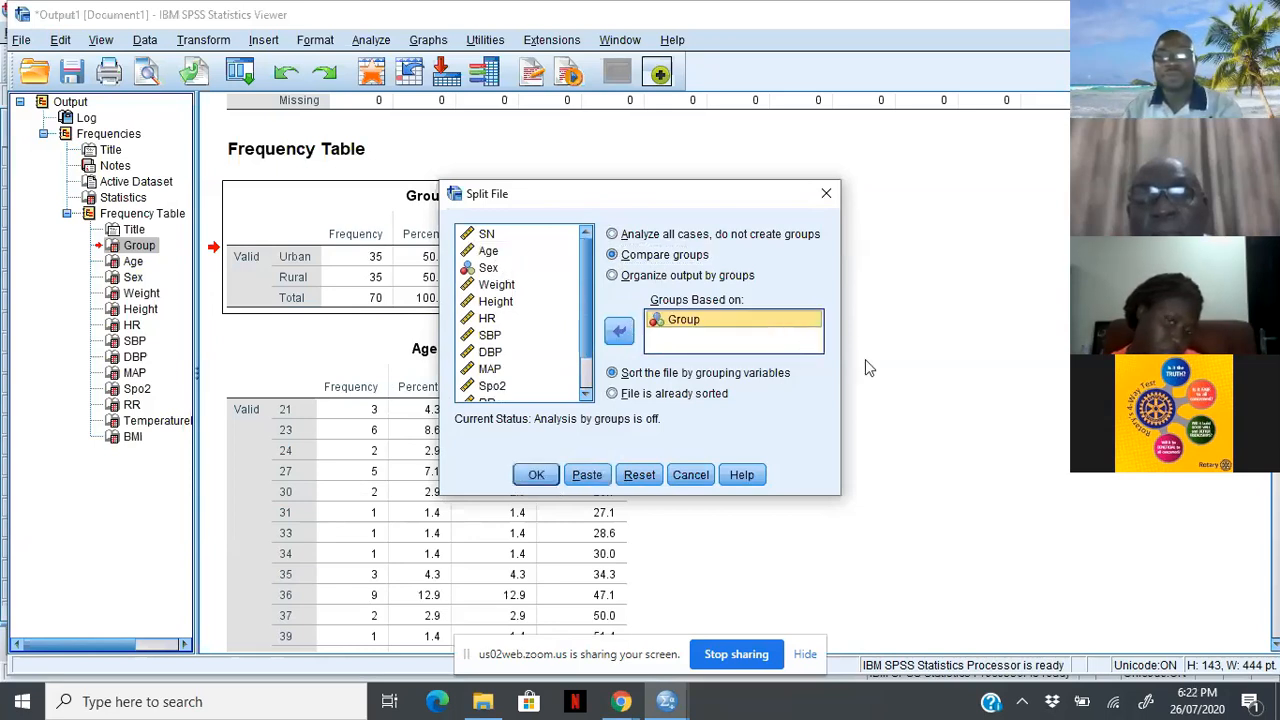
pyautogui.click(537, 476)
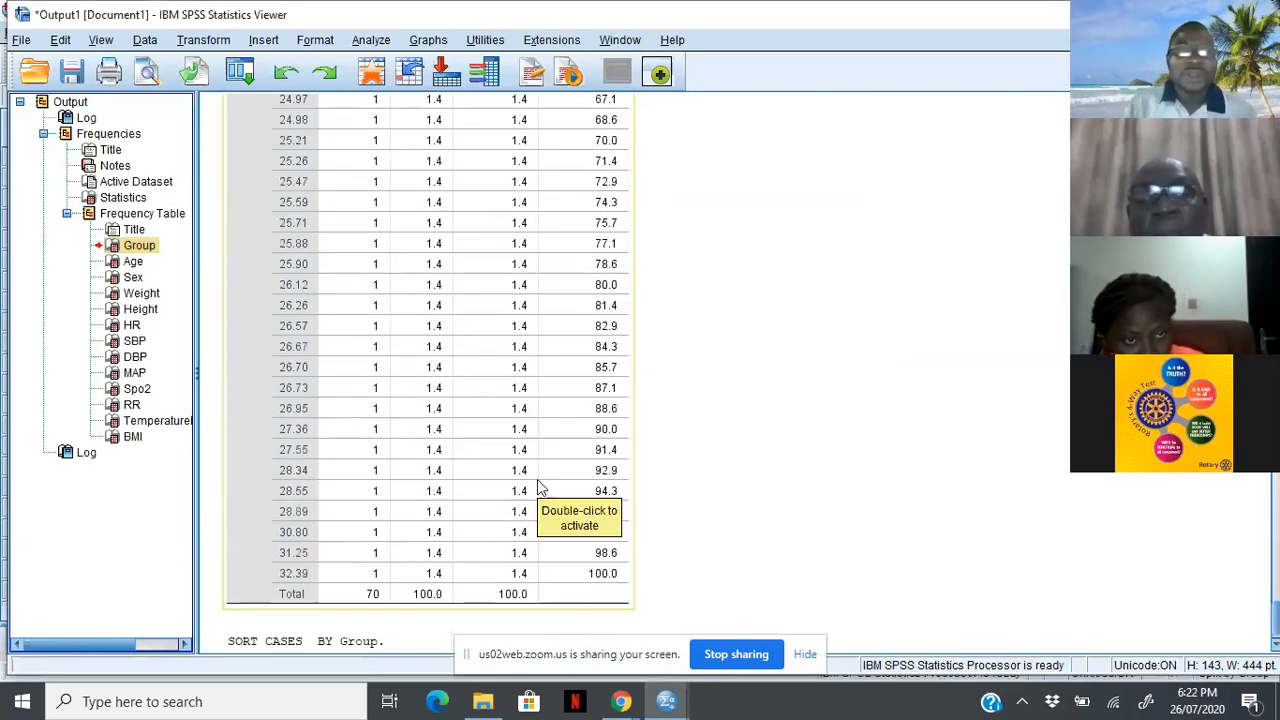
pyautogui.click(540, 140)
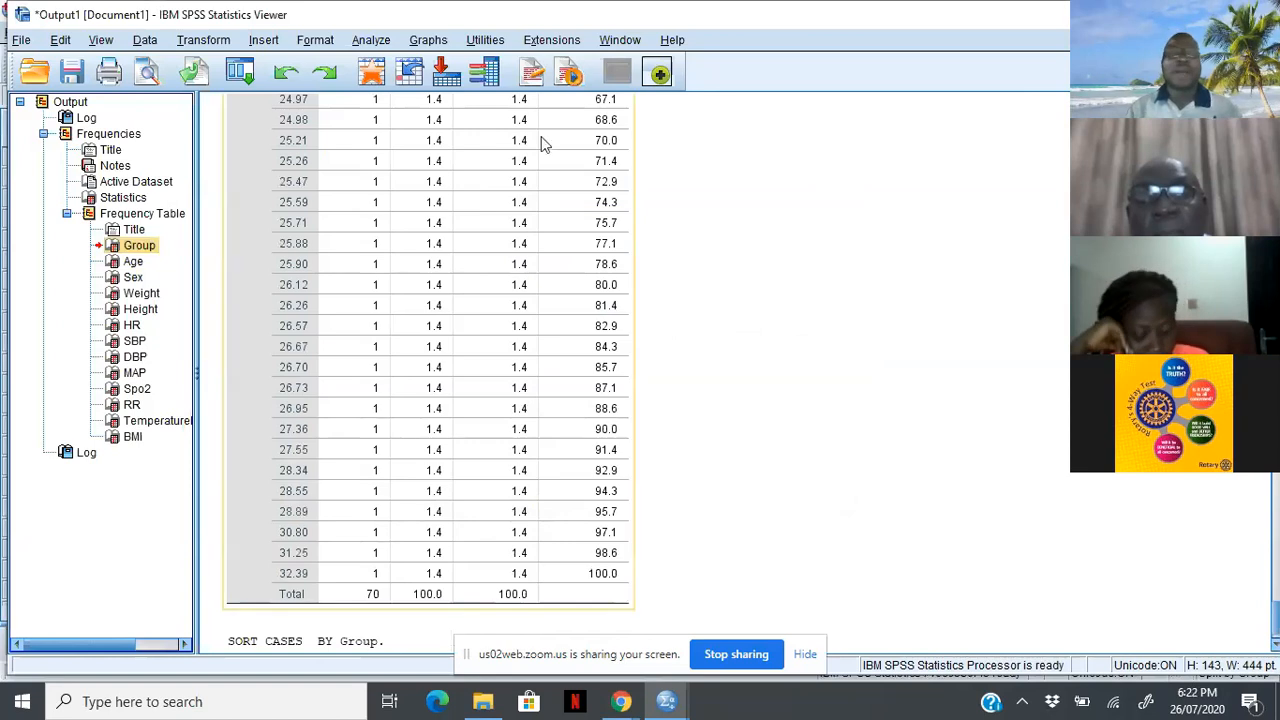
pyautogui.click(783, 197)
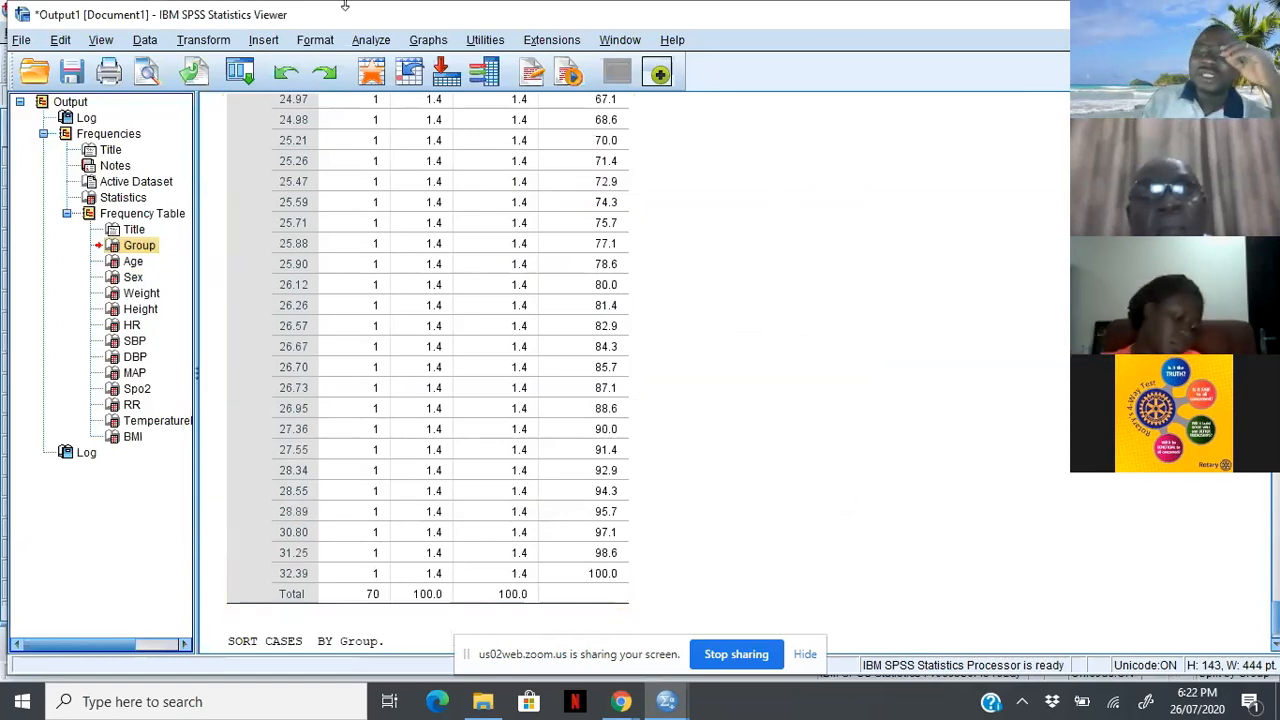
# Remove Group from the Frequencies variable list and run the analysis on the remaining variables.
pyautogui.click(366, 44)
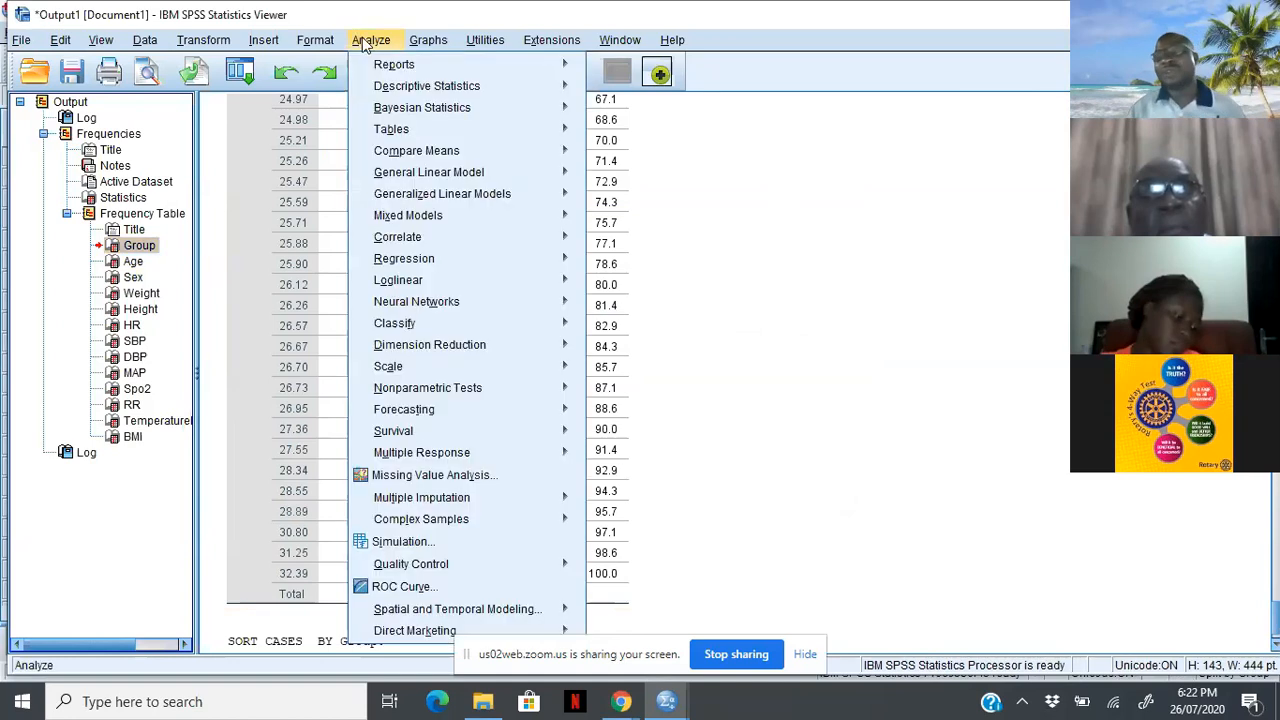
pyautogui.moveTo(450, 88)
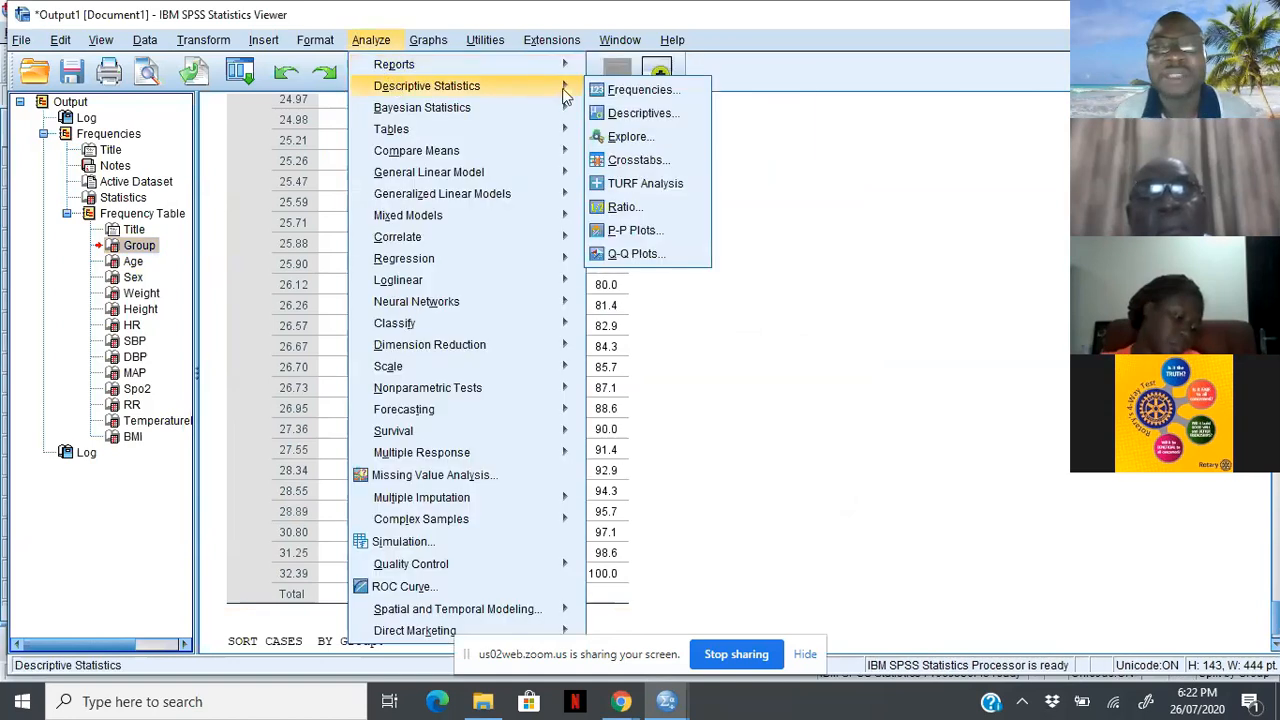
pyautogui.click(640, 89)
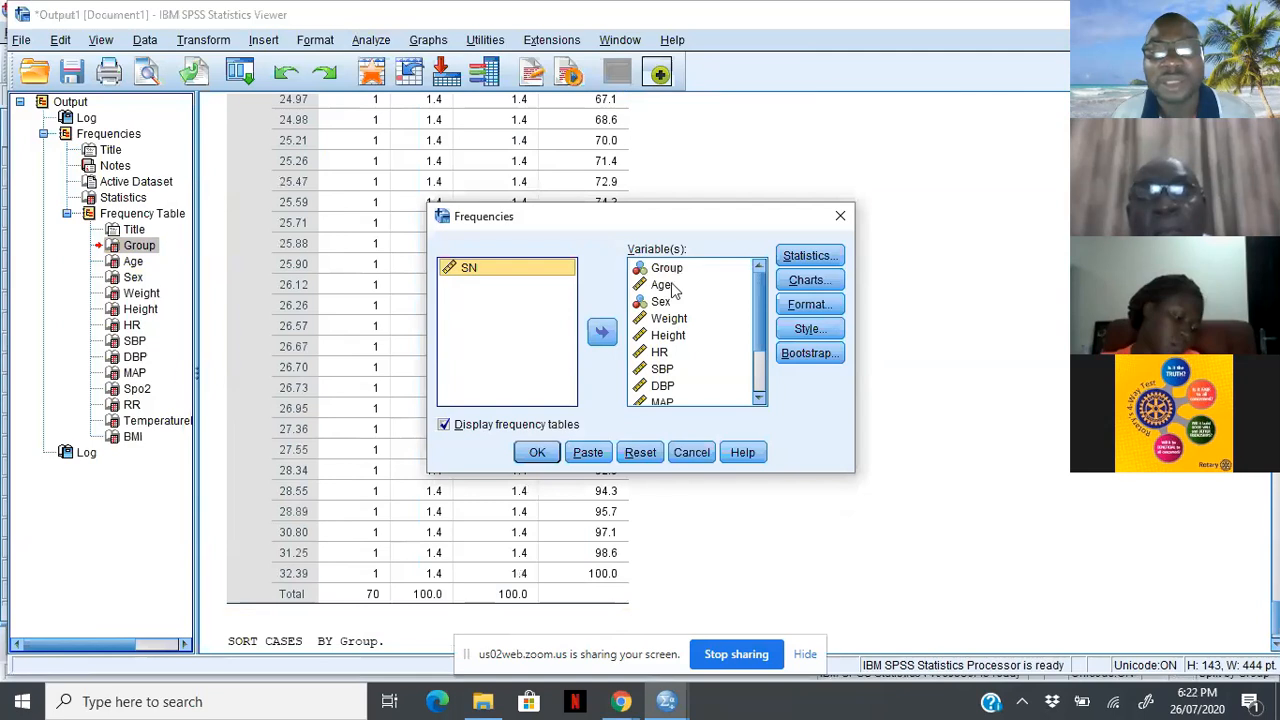
pyautogui.click(675, 270)
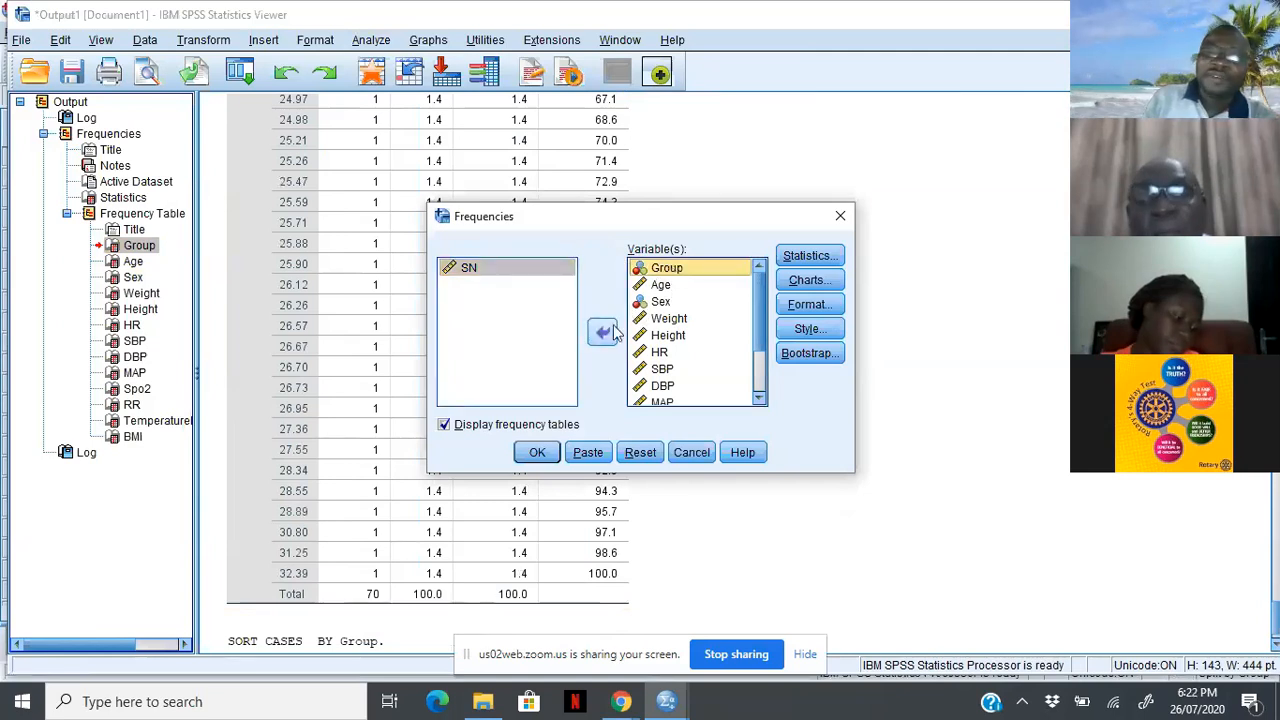
pyautogui.click(602, 333)
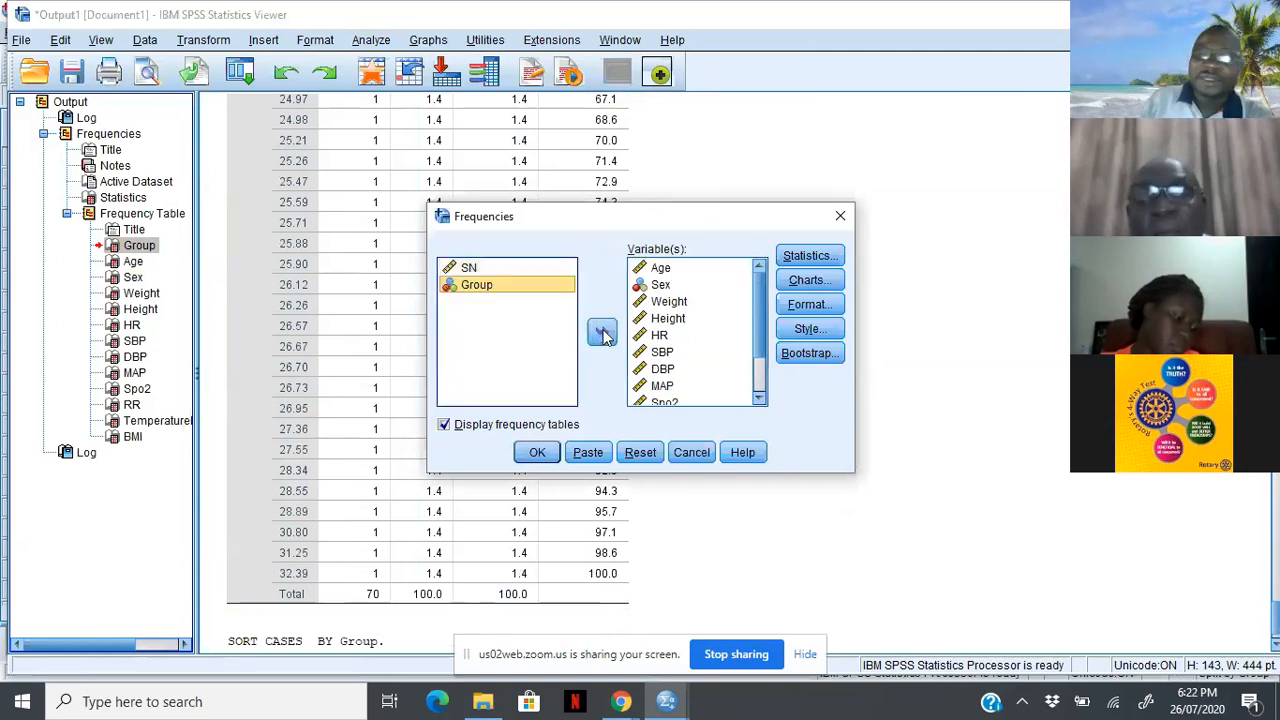
pyautogui.click(540, 452)
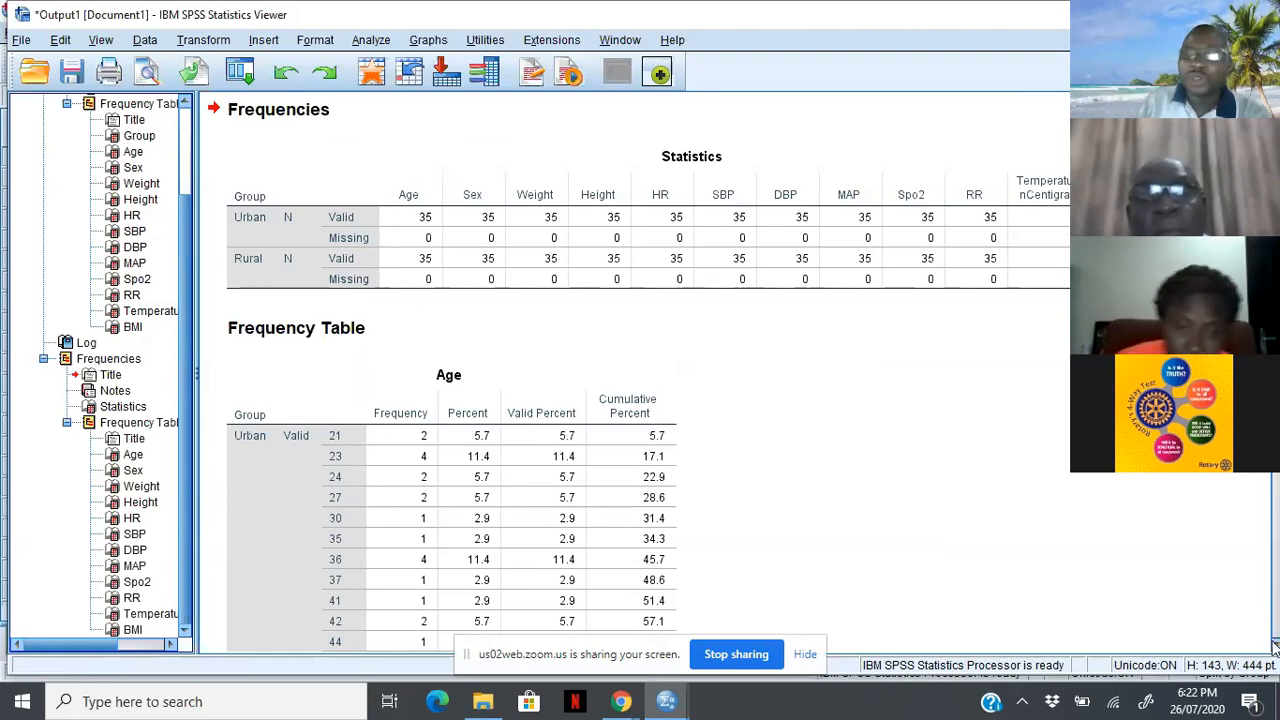
# Compare the Urban and Rural distributions in the Age frequency table of the split output.
pyautogui.scroll(-5, 1275, 648)
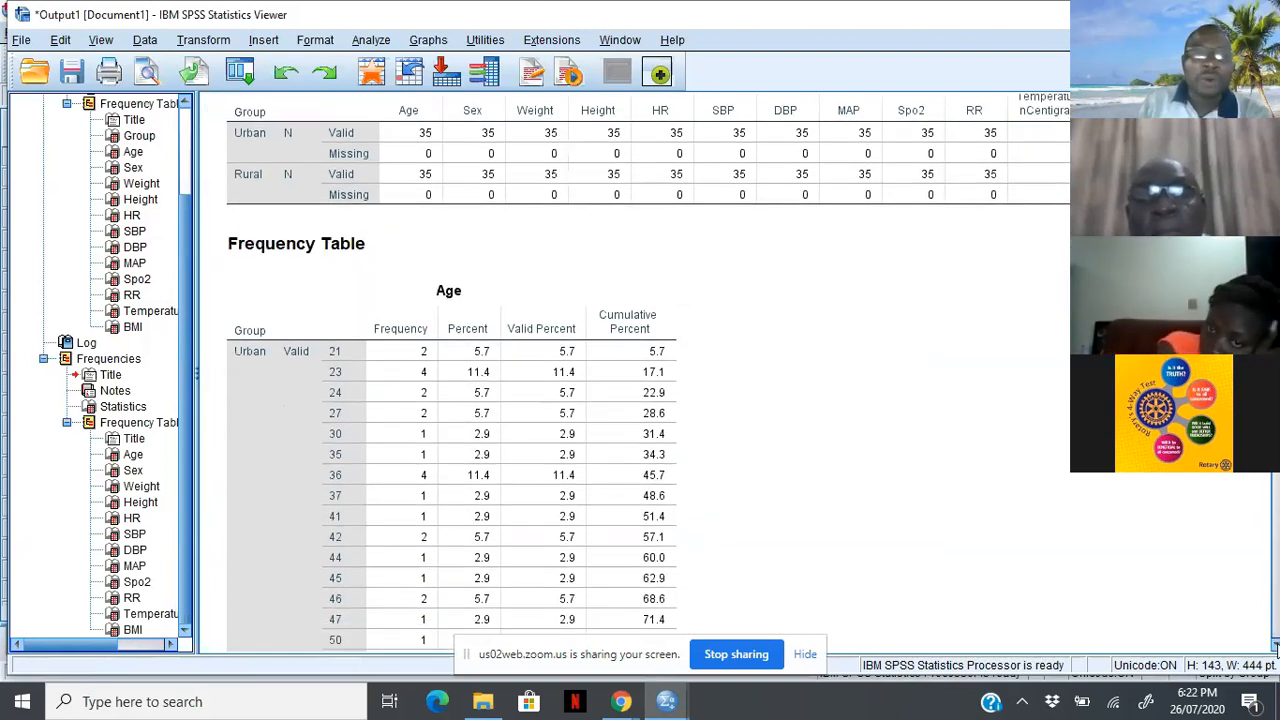
pyautogui.scroll(-10, 1275, 648)
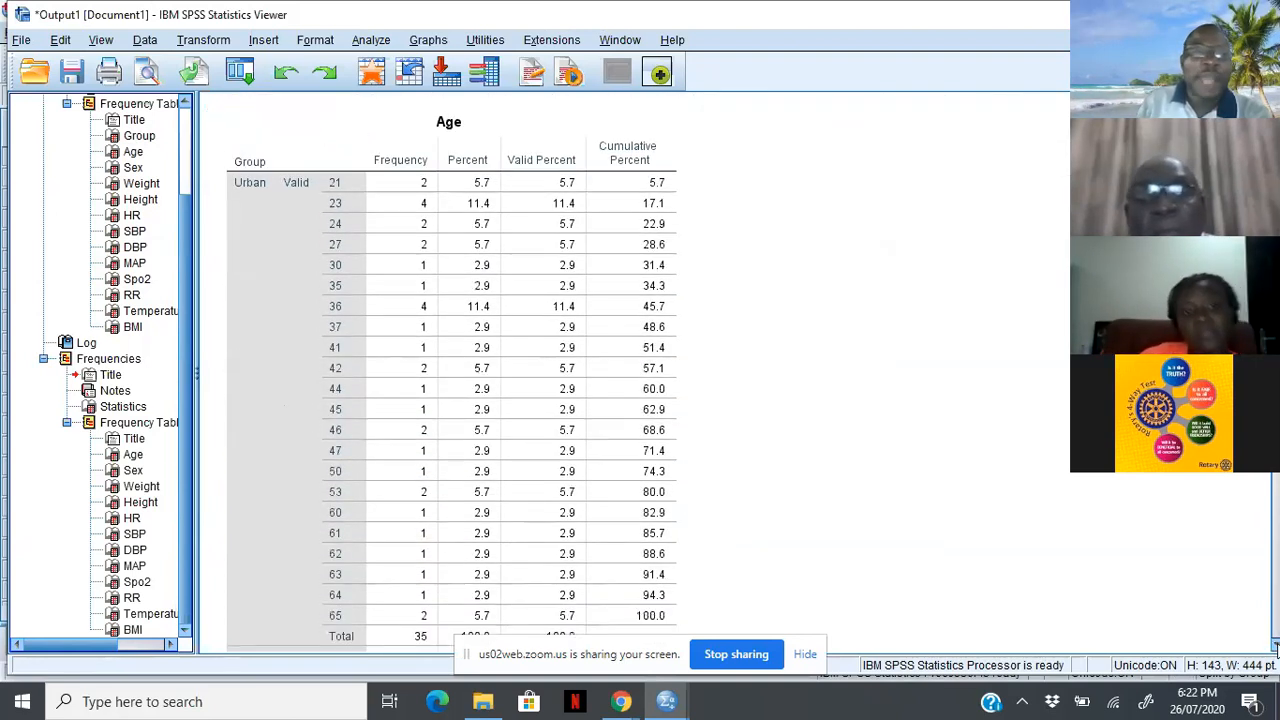
pyautogui.scroll(-1, 1275, 648)
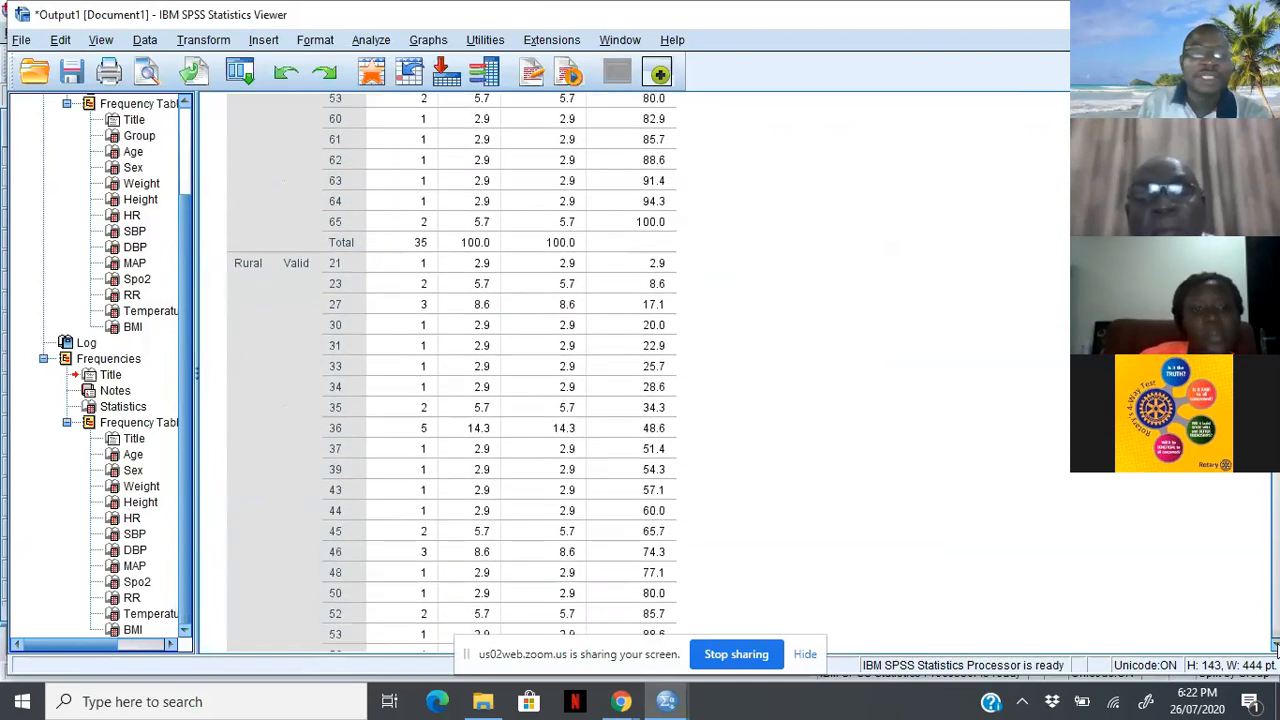
pyautogui.scroll(-5, 1275, 648)
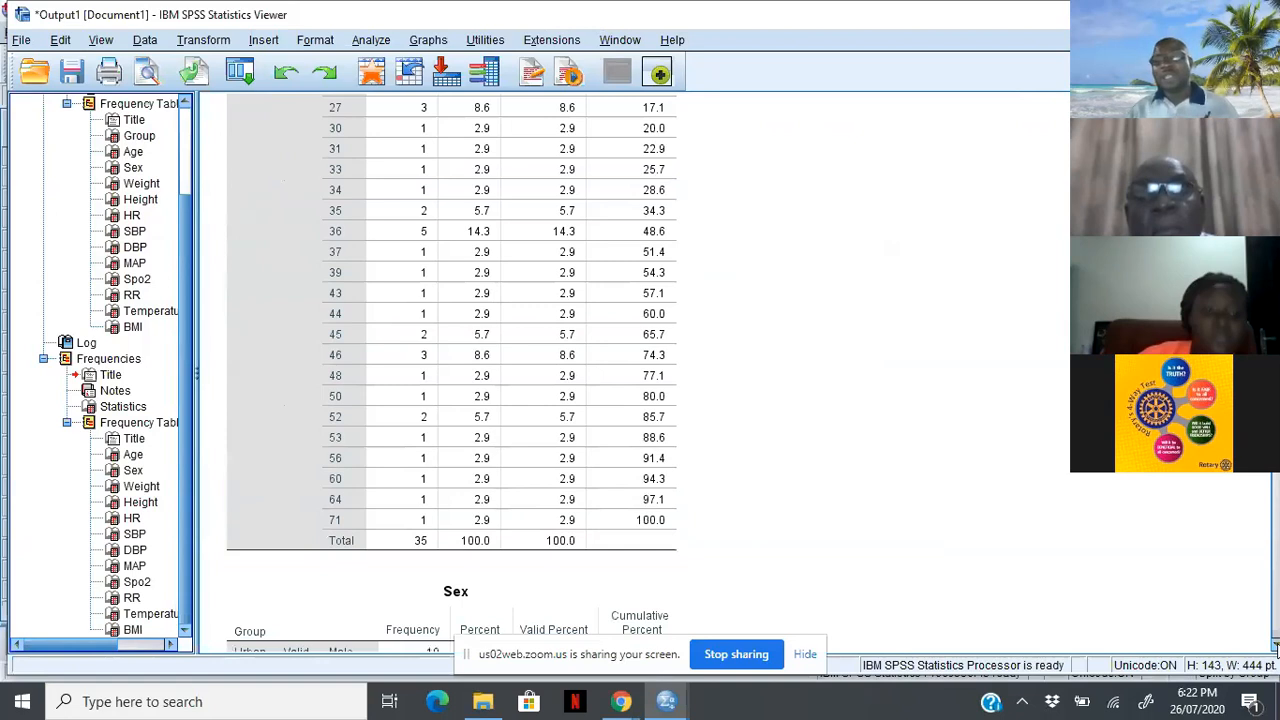
# Compare the Urban and Rural distributions in the Sex frequency table of the split output.
pyautogui.scroll(-5, 1275, 648)
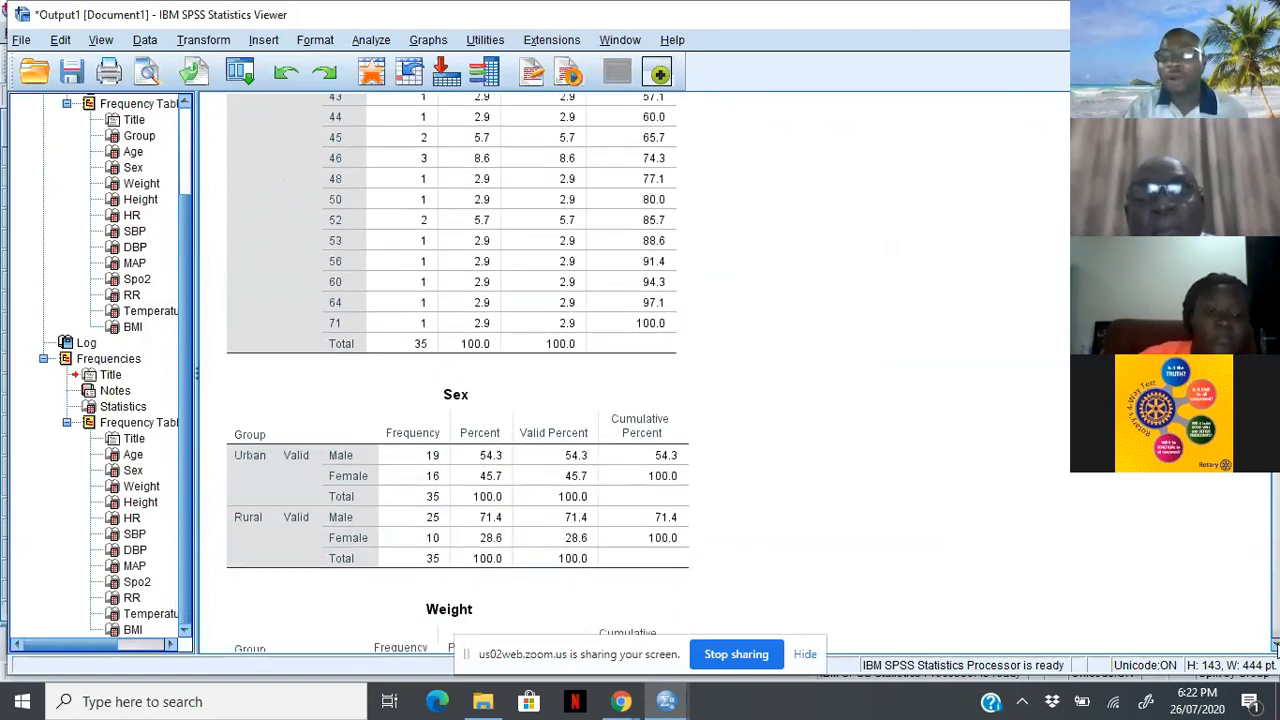
pyautogui.scroll(-2, 1275, 648)
pyautogui.click(643, 456)
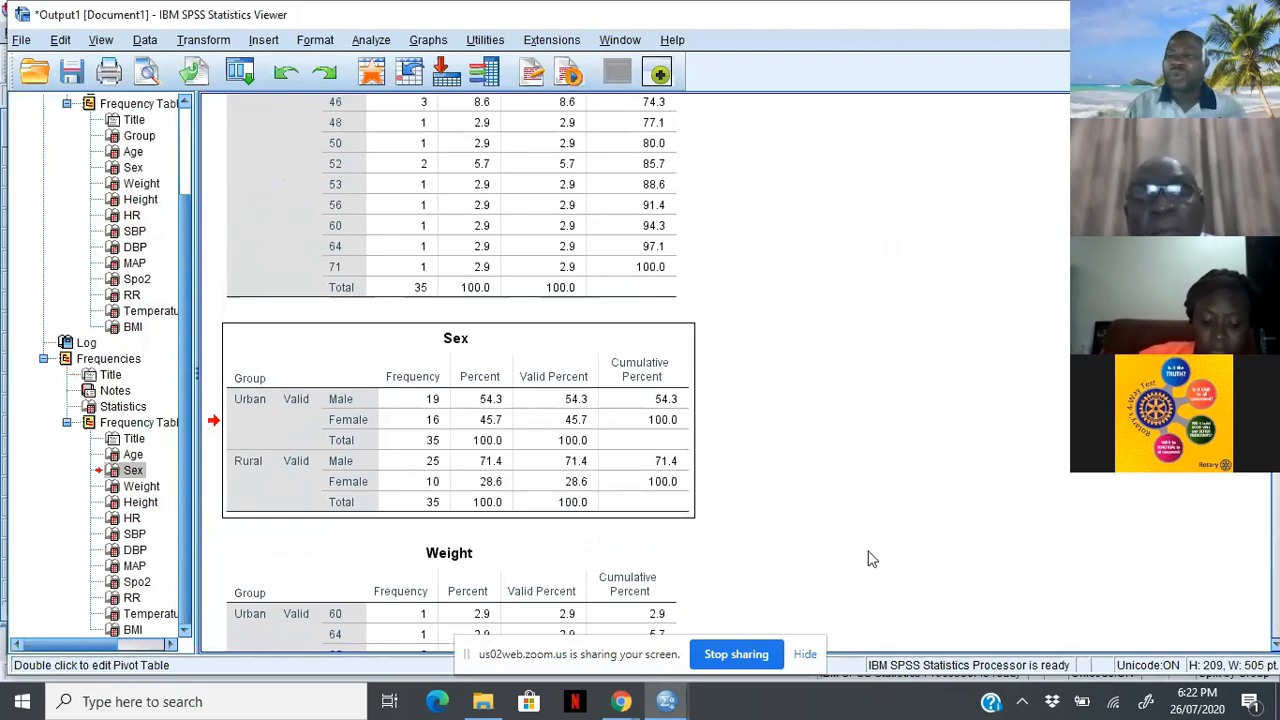
pyautogui.click(1274, 648)
pyautogui.click(1274, 648)
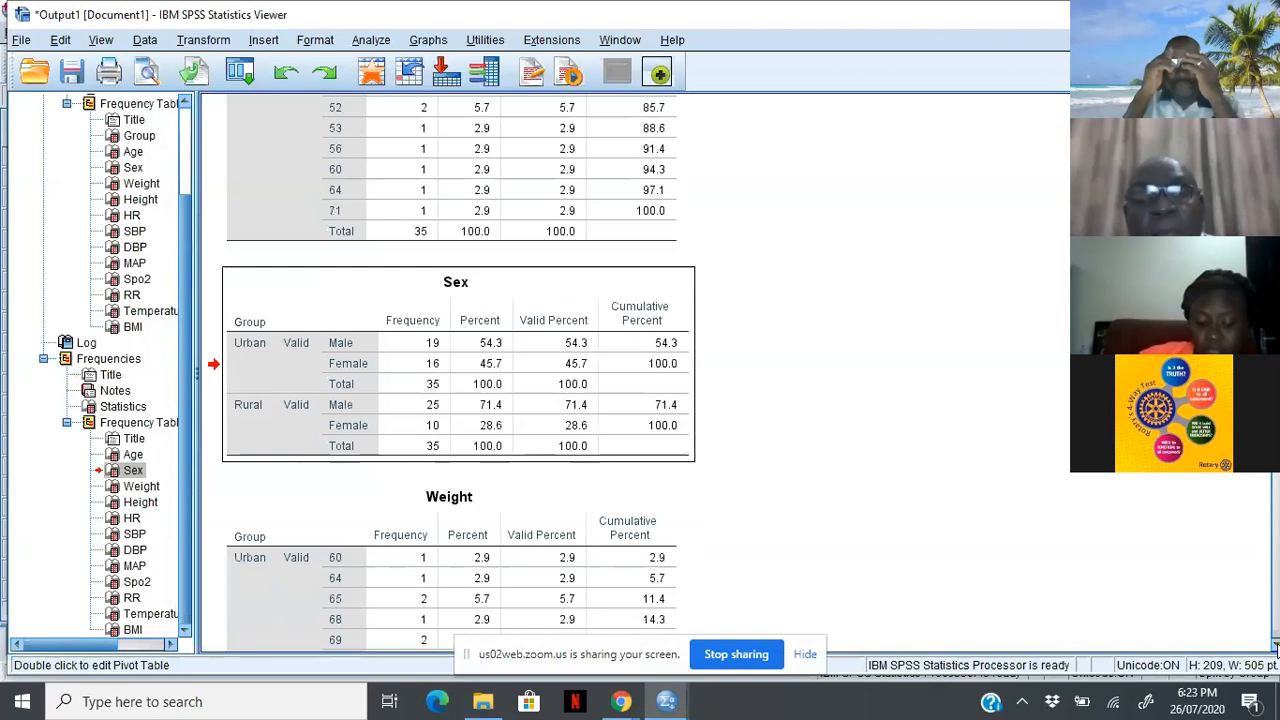
# Examine the Weight frequency table of the split output through its Urban and Rural sections.
pyautogui.click(1274, 648)
pyautogui.click(1274, 648)
pyautogui.click(1274, 648)
pyautogui.click(1274, 648)
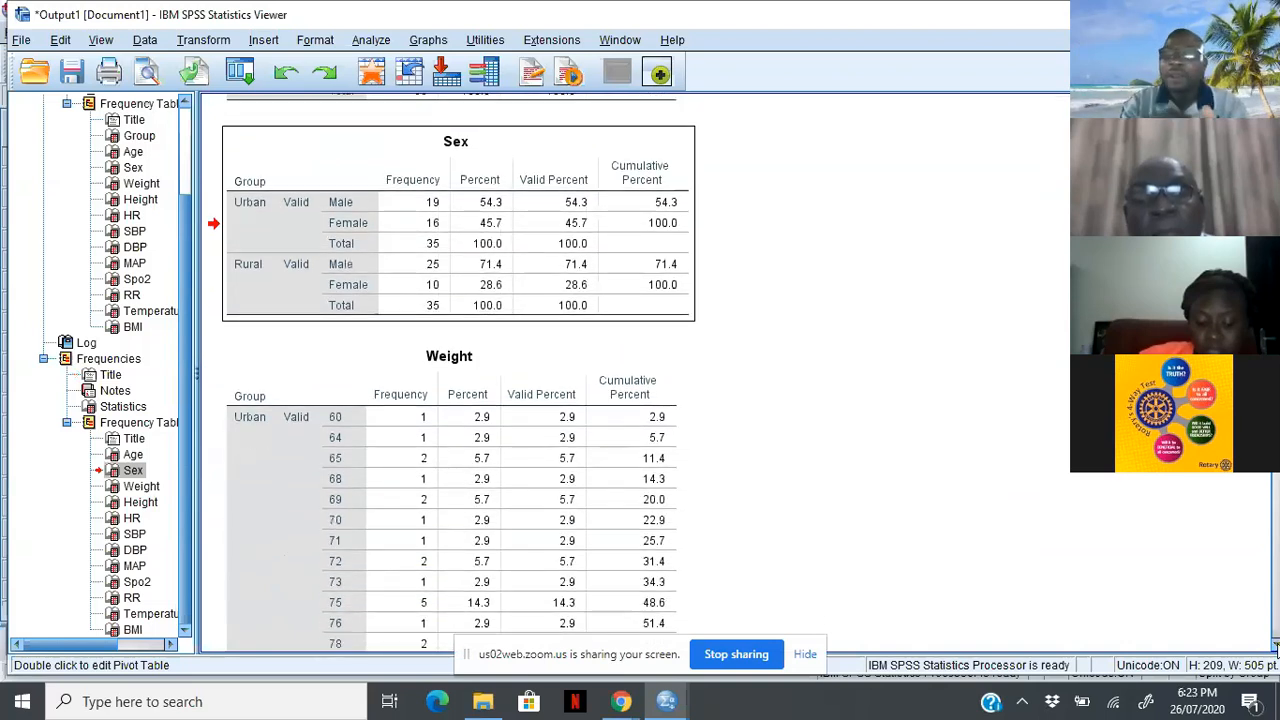
pyautogui.click(1274, 648)
pyautogui.click(1274, 648)
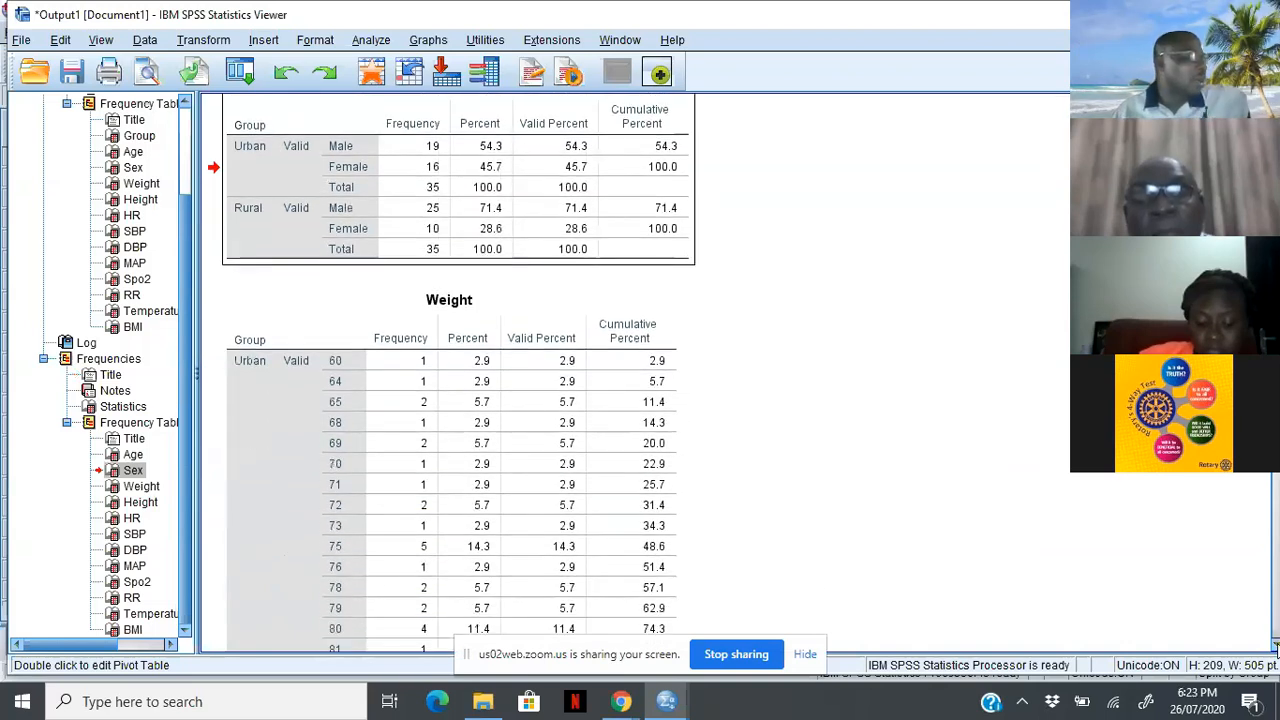
pyautogui.click(1274, 648)
pyautogui.click(1274, 648)
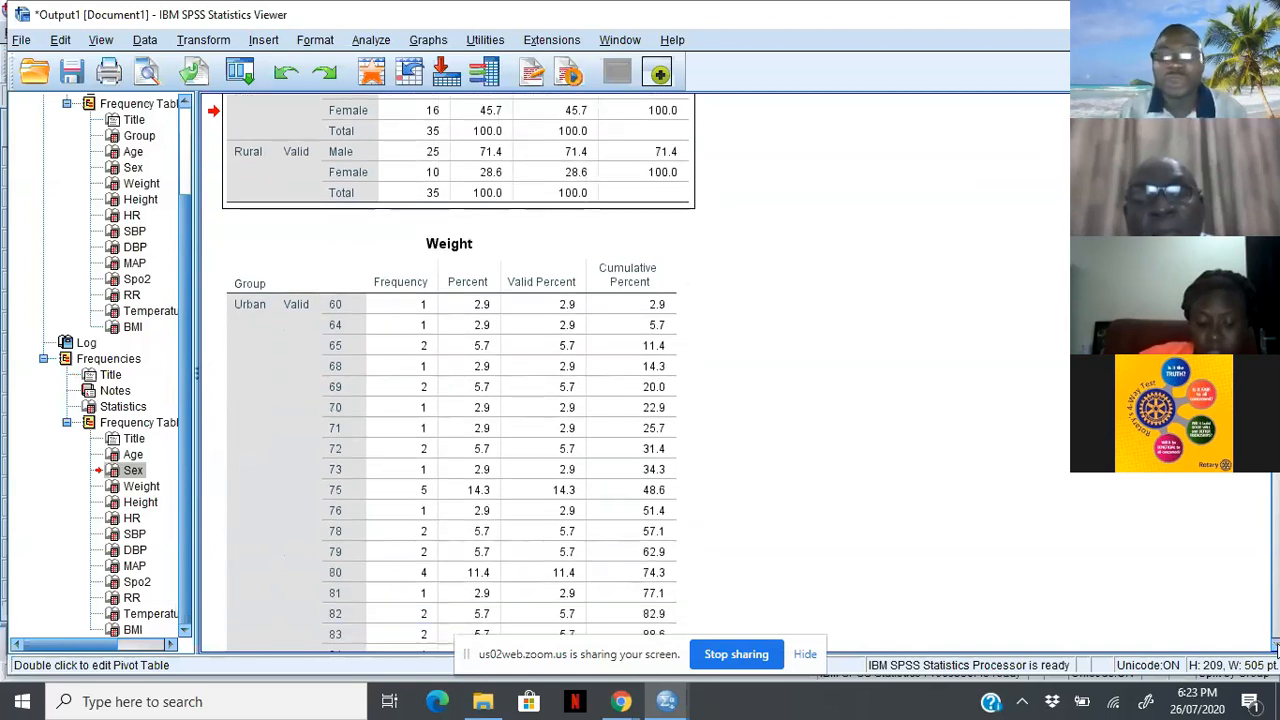
pyautogui.click(1274, 648)
pyautogui.click(1274, 648)
pyautogui.click(1274, 648)
pyautogui.click(1274, 648)
pyautogui.click(1274, 648)
pyautogui.click(1274, 648)
pyautogui.click(1274, 648)
pyautogui.click(1274, 648)
pyautogui.click(1274, 648)
pyautogui.click(1274, 648)
pyautogui.click(1274, 648)
pyautogui.click(1274, 648)
pyautogui.click(1274, 648)
pyautogui.click(1274, 648)
pyautogui.click(1274, 648)
pyautogui.click(1274, 648)
pyautogui.click(1274, 648)
pyautogui.click(1274, 648)
pyautogui.click(1274, 648)
pyautogui.click(1274, 648)
pyautogui.click(1274, 648)
pyautogui.click(1274, 648)
pyautogui.click(1274, 648)
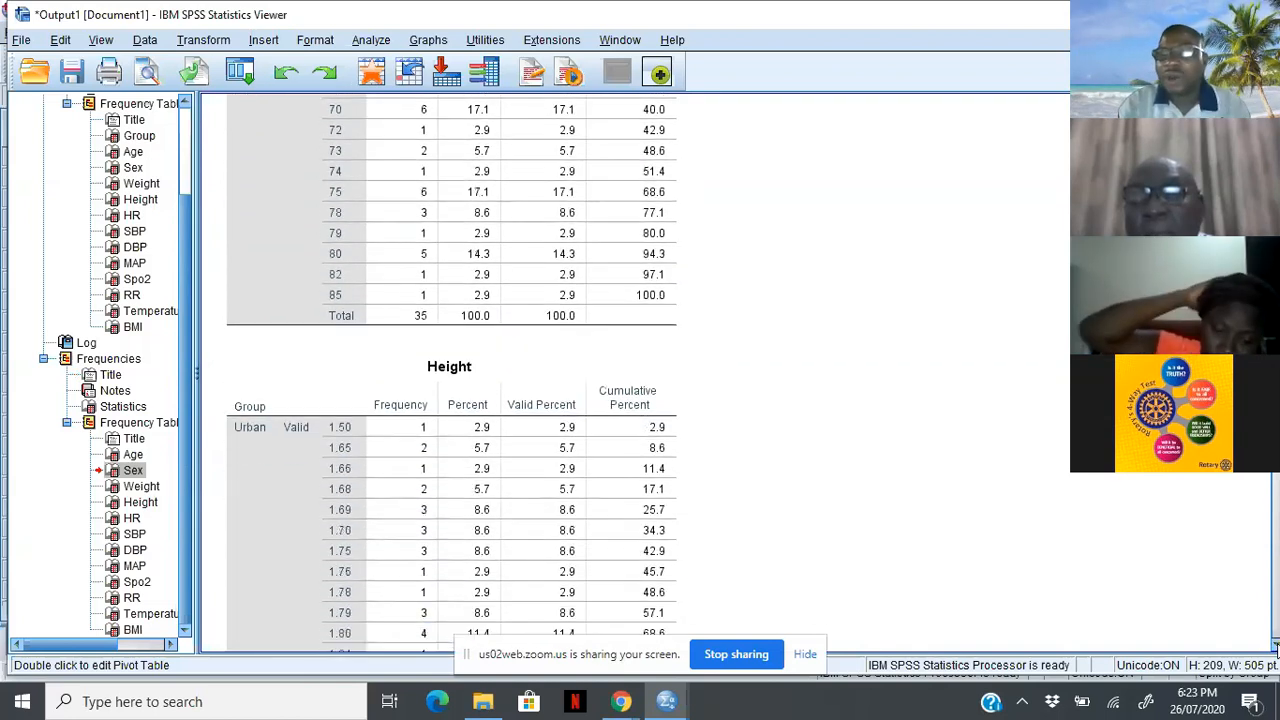
# Examine the Height frequency table of the split output through its Urban and Rural sections.
pyautogui.click(1274, 648)
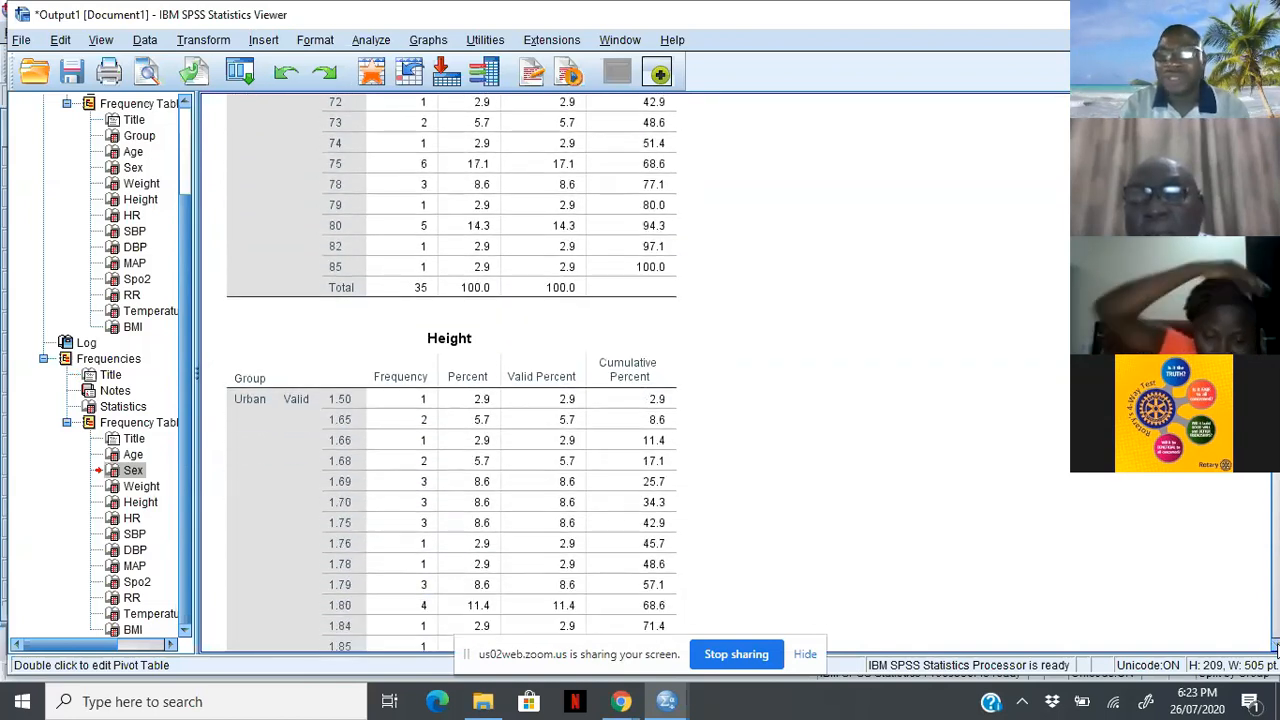
pyautogui.click(1274, 648)
pyautogui.click(1274, 648)
pyautogui.click(1274, 648)
pyautogui.click(1274, 648)
pyautogui.click(1274, 648)
pyautogui.click(1274, 648)
pyautogui.click(1274, 648)
pyautogui.click(1274, 648)
pyautogui.click(1274, 648)
pyautogui.click(1274, 648)
pyautogui.click(1274, 648)
pyautogui.click(1274, 648)
pyautogui.click(1274, 648)
pyautogui.click(1274, 648)
pyautogui.click(1274, 648)
pyautogui.click(1274, 648)
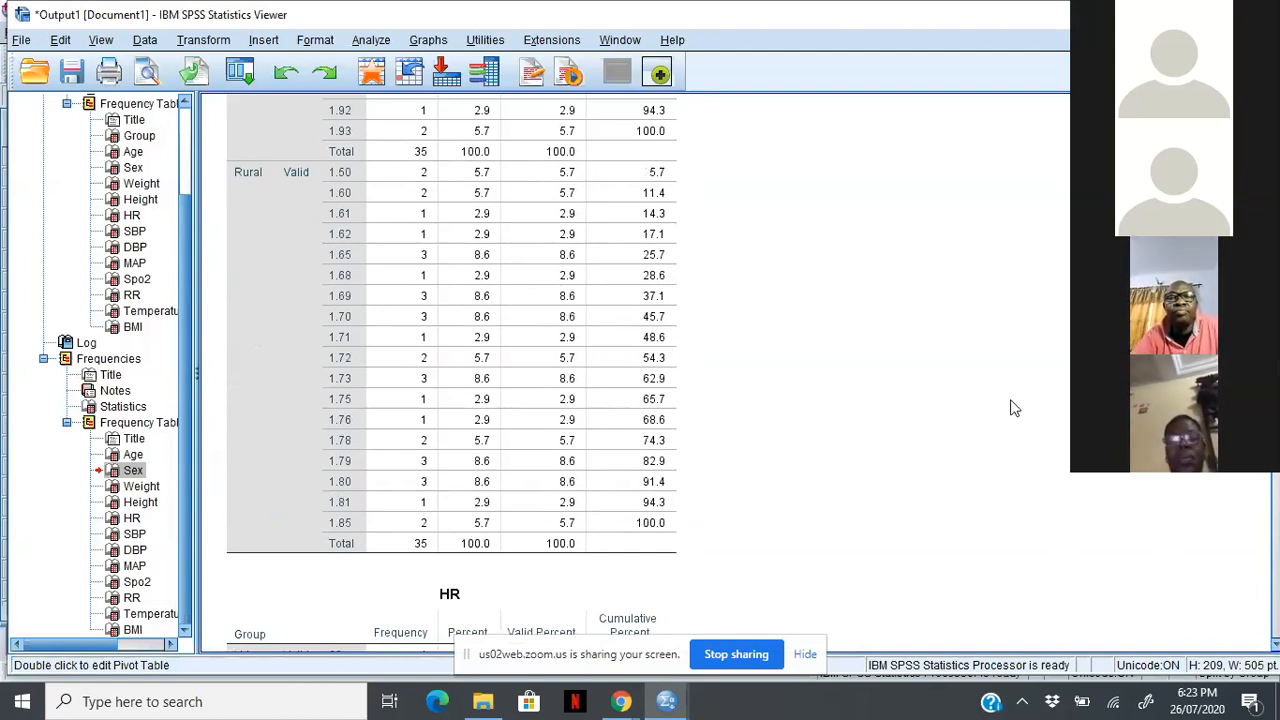
pyautogui.click(665, 366)
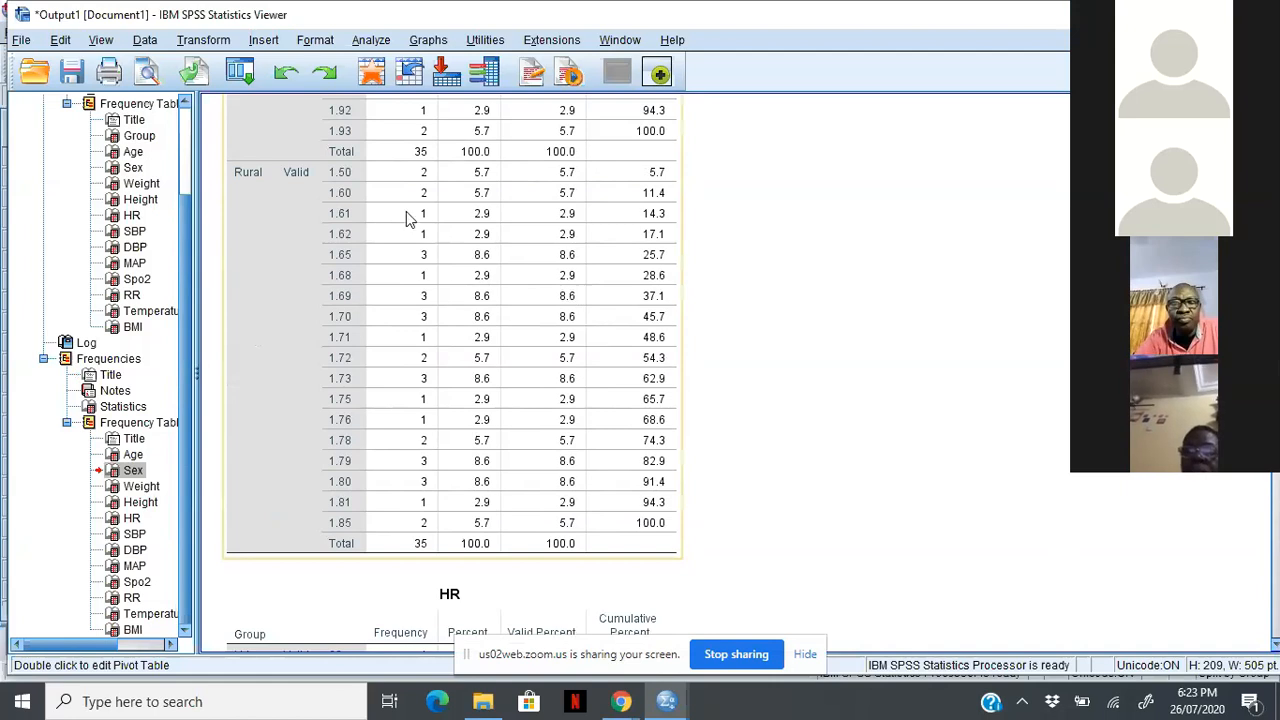
# Reapply the Compare groups file split based on Group, and end the Zoom screen share.
pyautogui.click(145, 40)
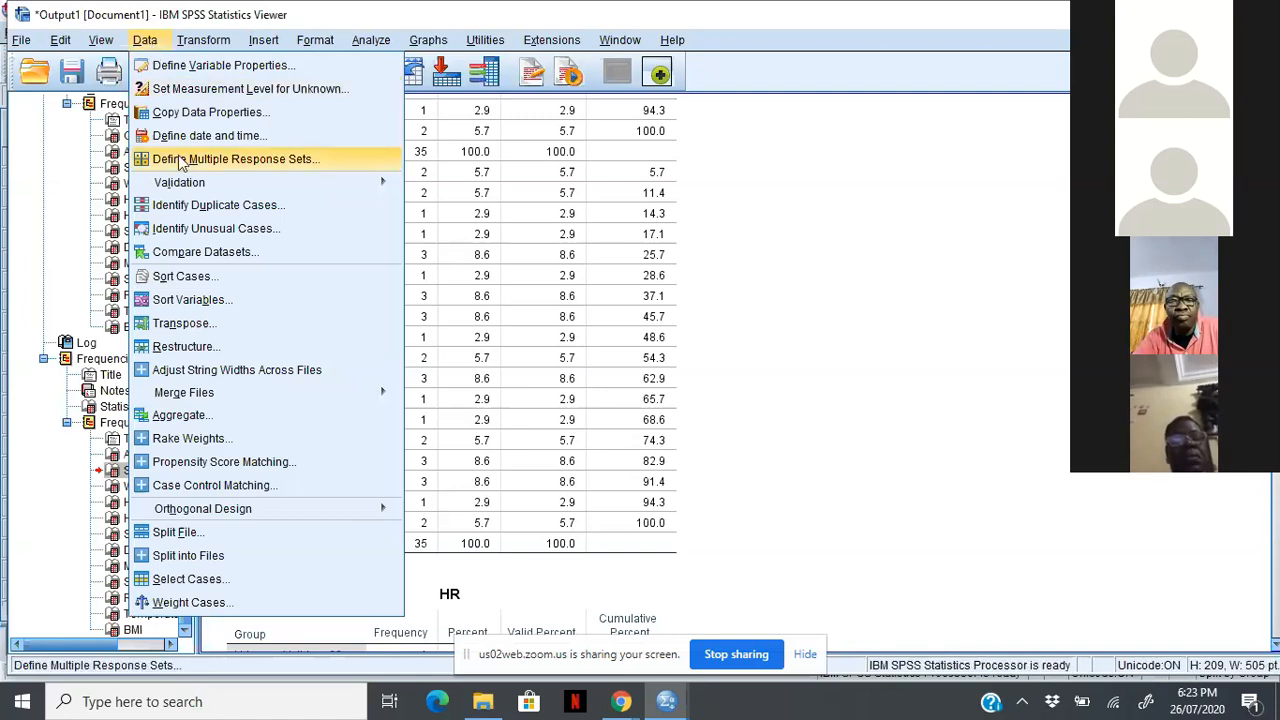
pyautogui.click(178, 532)
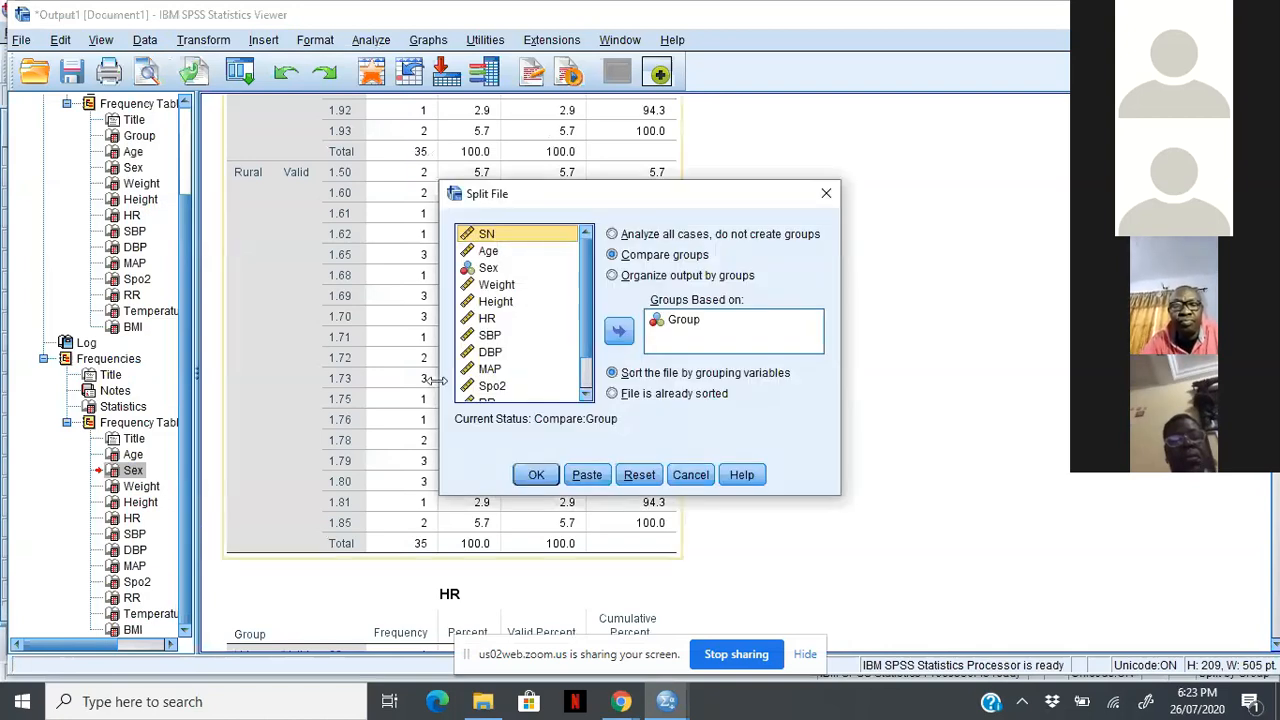
pyautogui.click(613, 236)
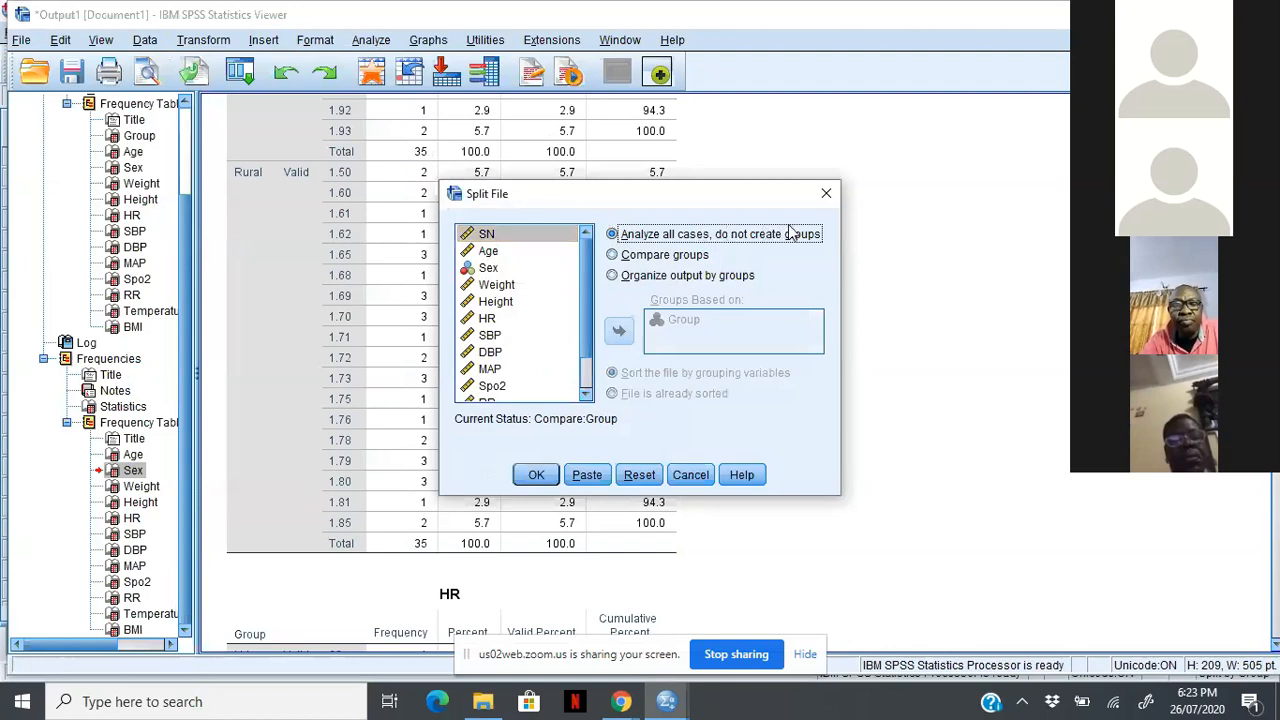
pyautogui.click(660, 258)
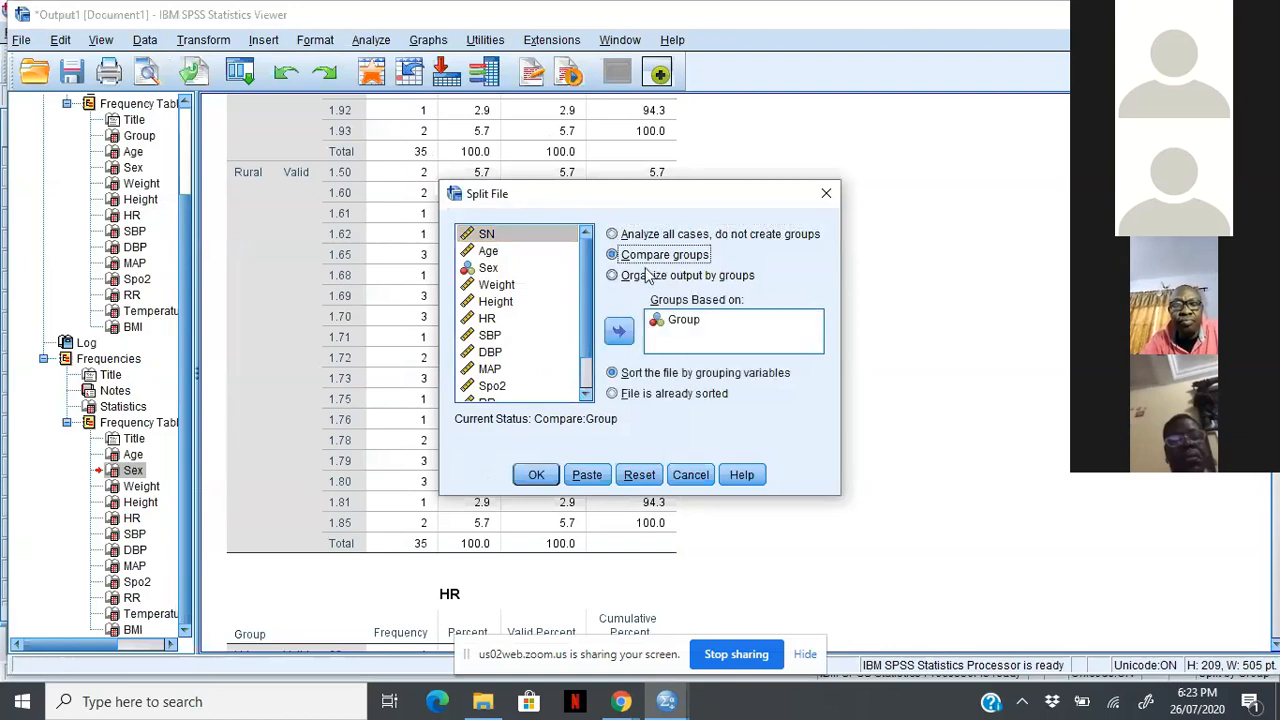
pyautogui.click(664, 325)
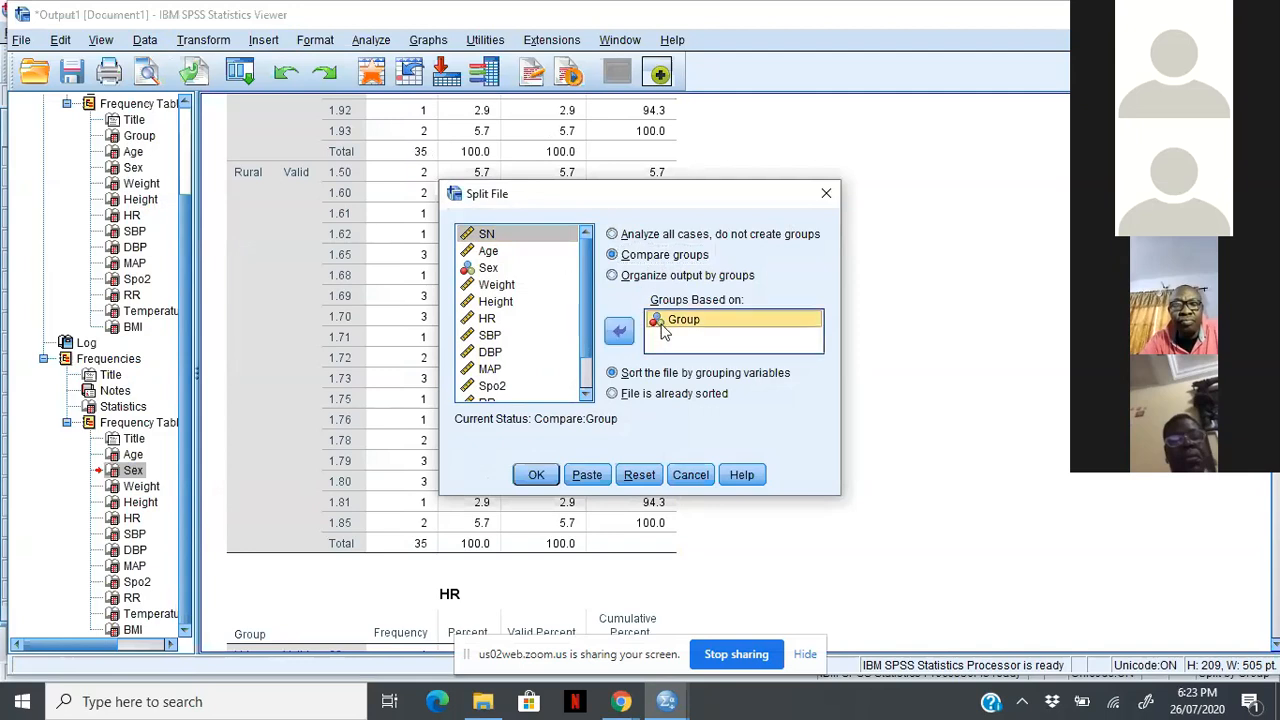
pyautogui.click(538, 476)
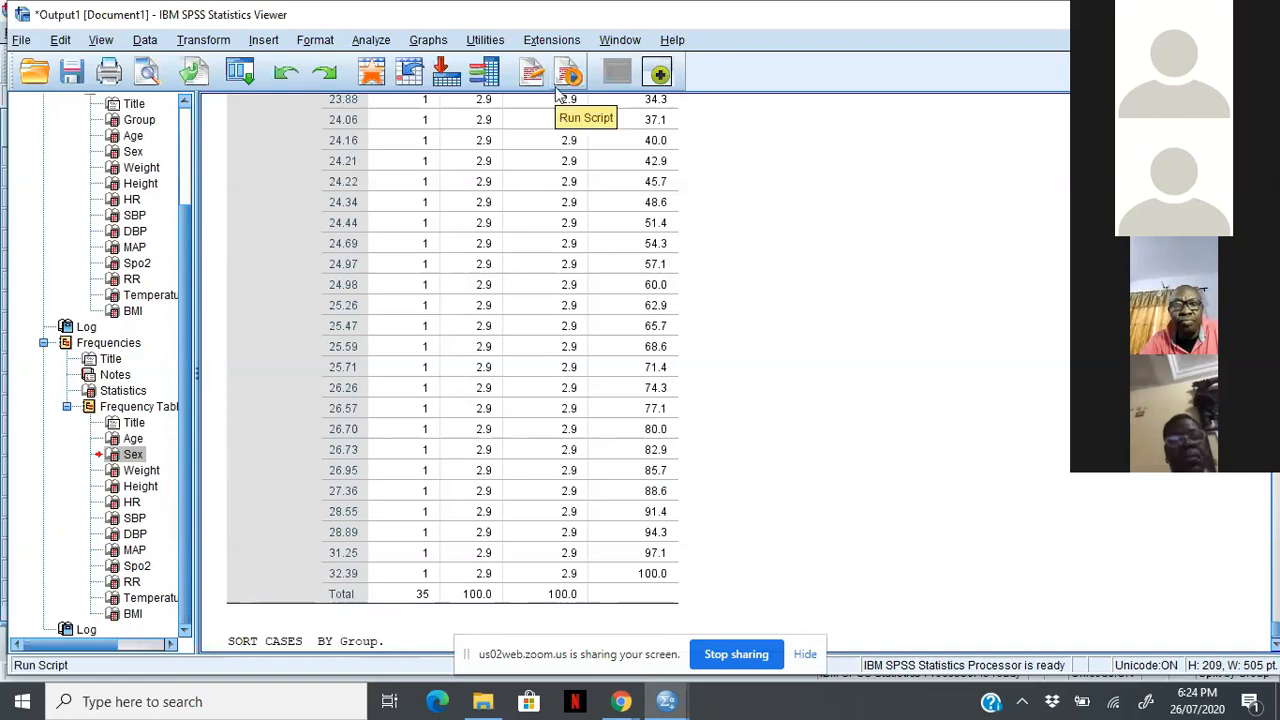
pyautogui.click(731, 659)
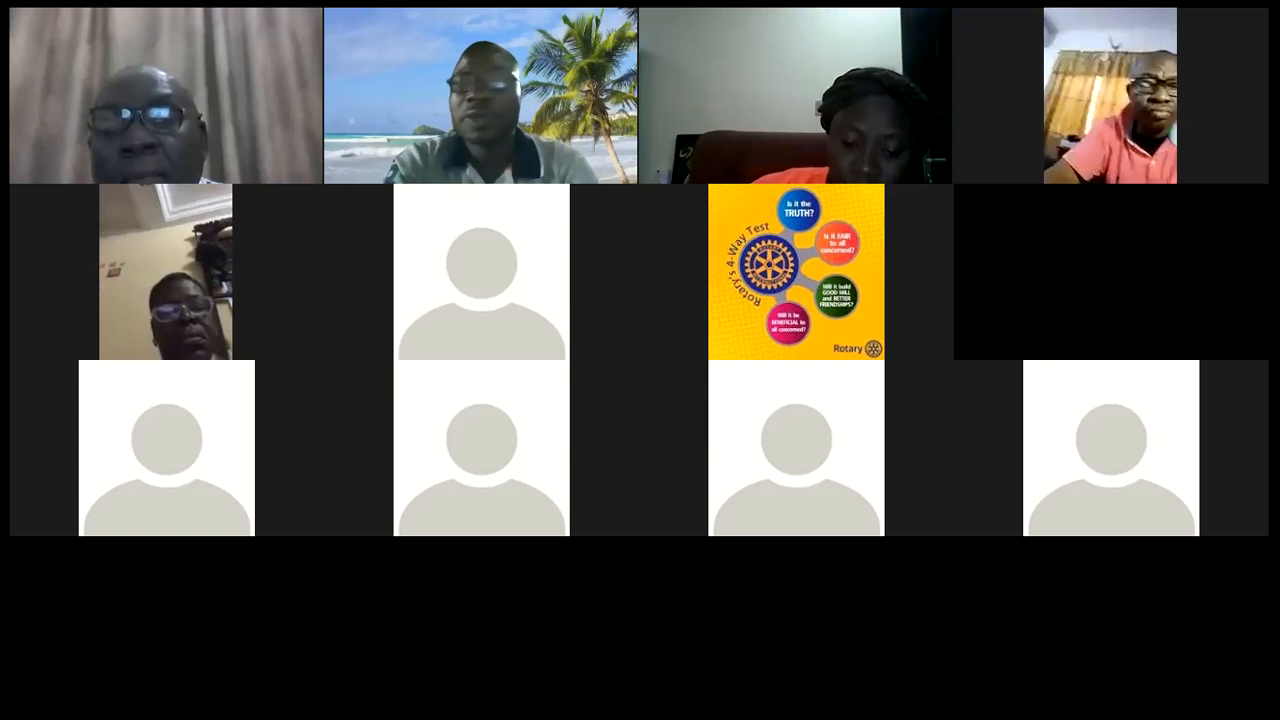
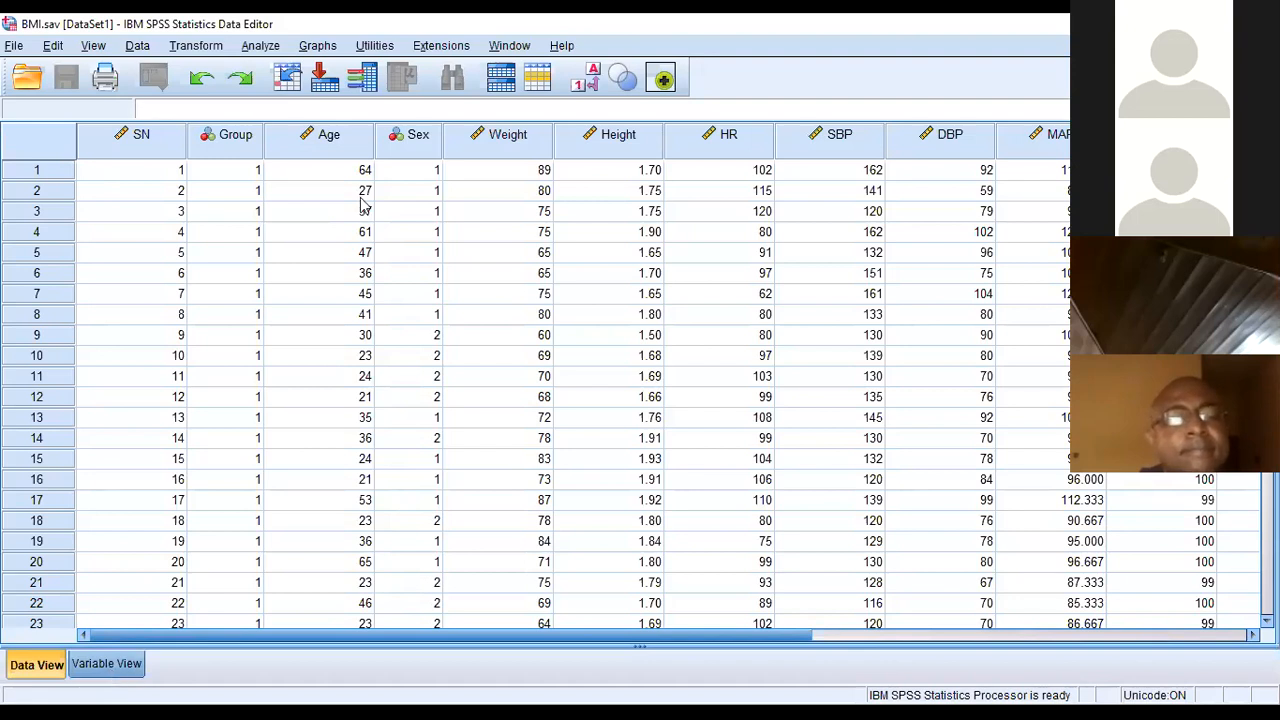
# Check the value labels of the Group variable in the variable definitions and return to the data.
pyautogui.click(106, 665)
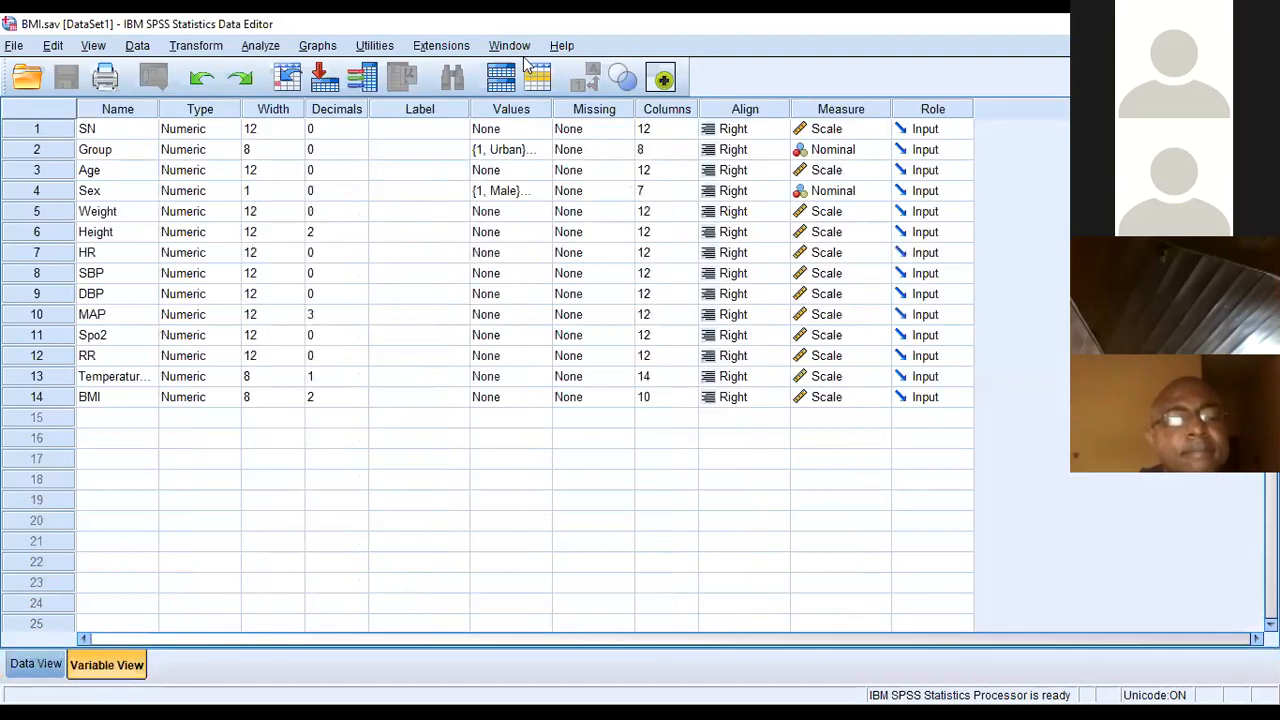
pyautogui.click(520, 148)
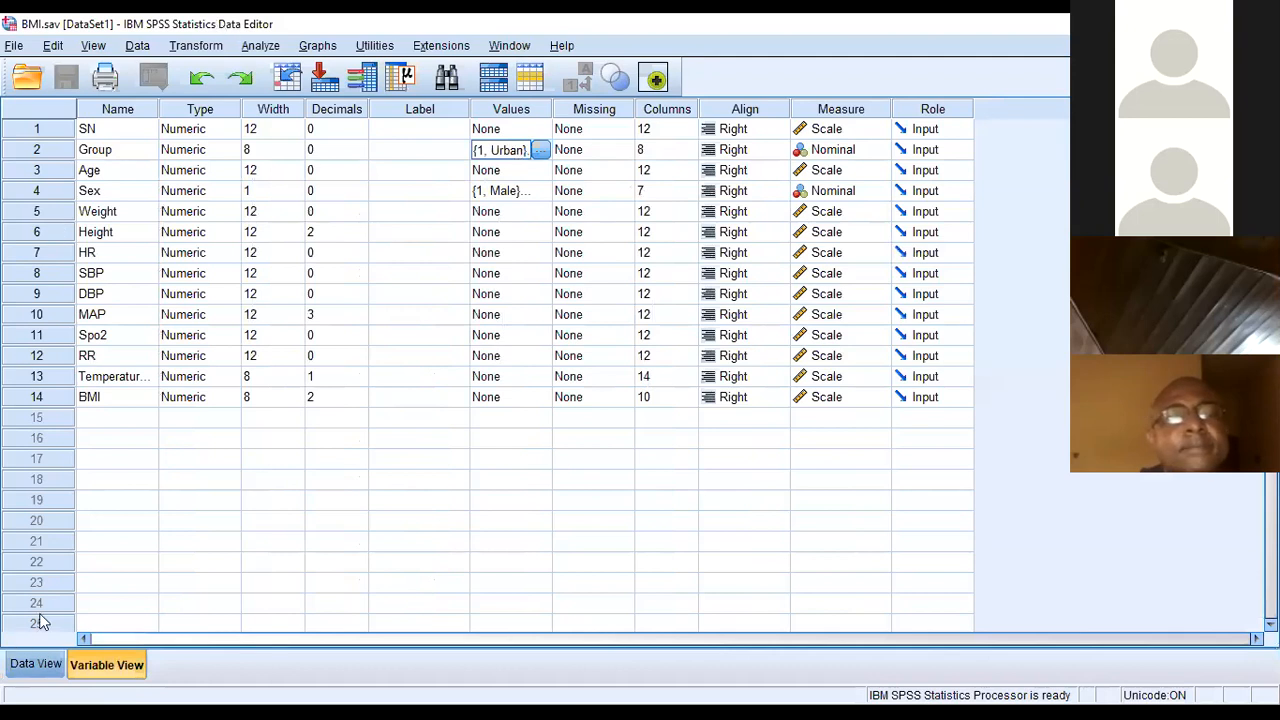
pyautogui.click(37, 665)
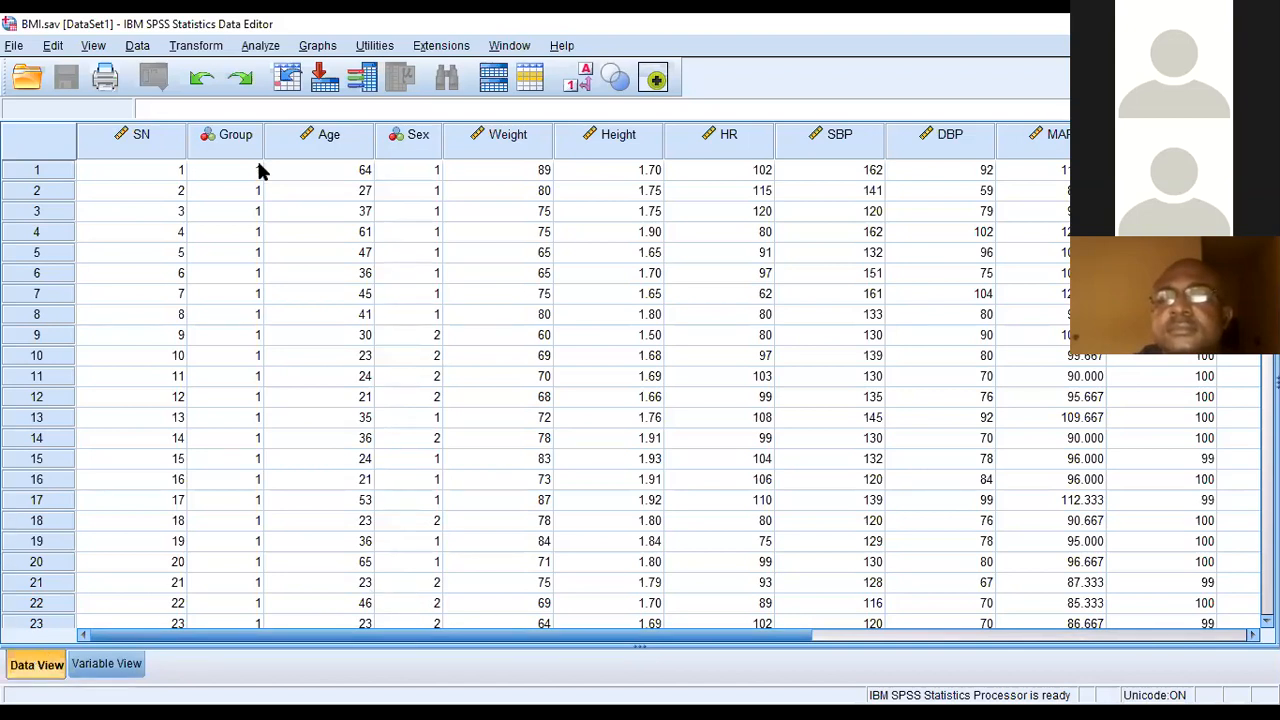
pyautogui.click(137, 47)
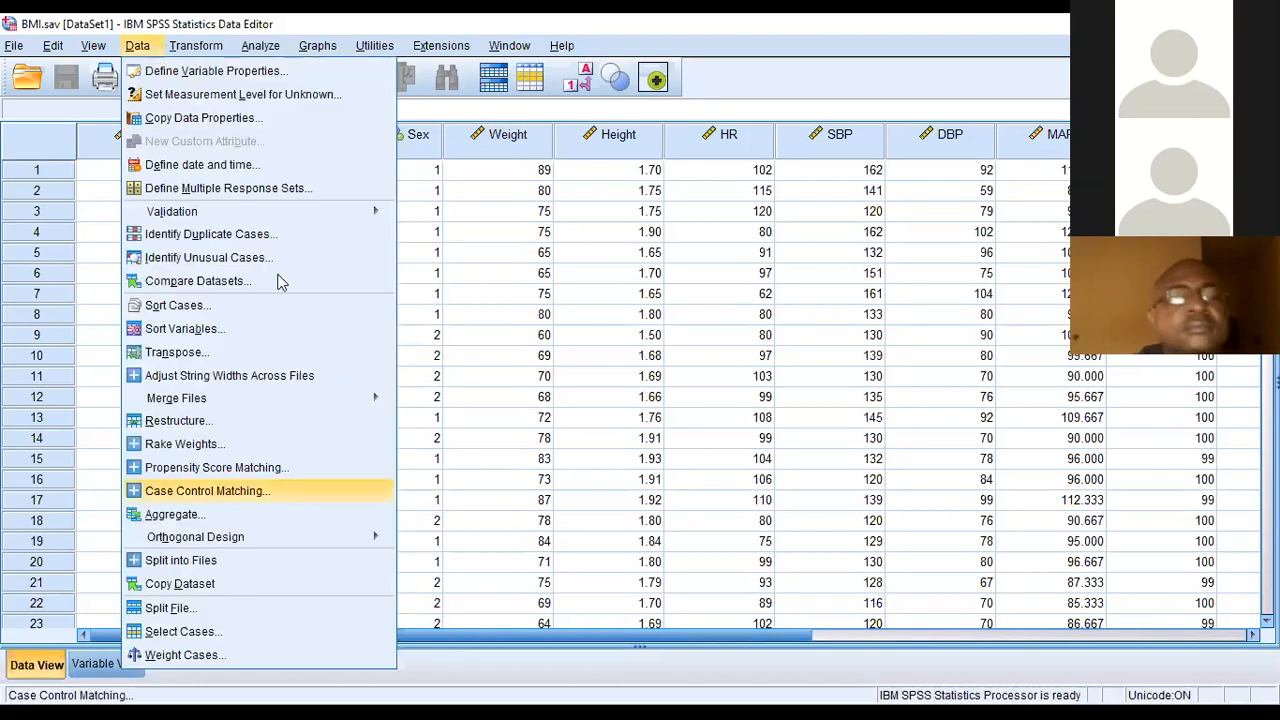
pyautogui.click(168, 562)
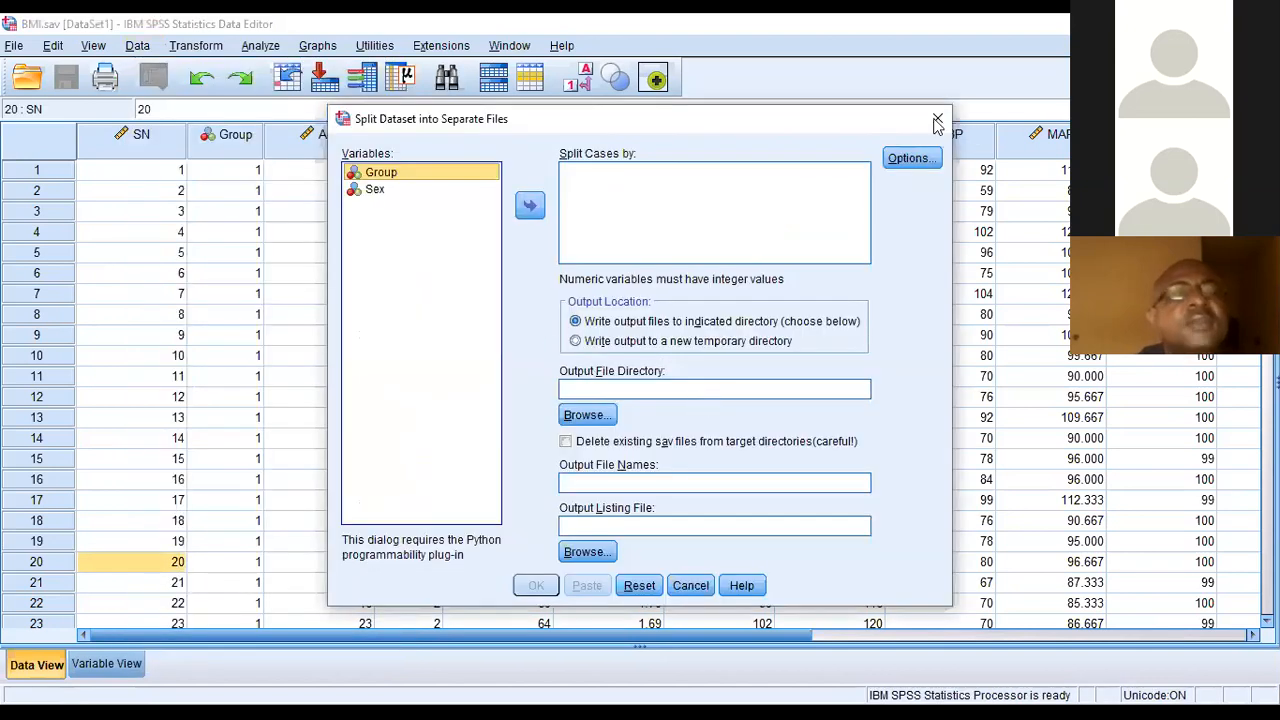
pyautogui.click(930, 122)
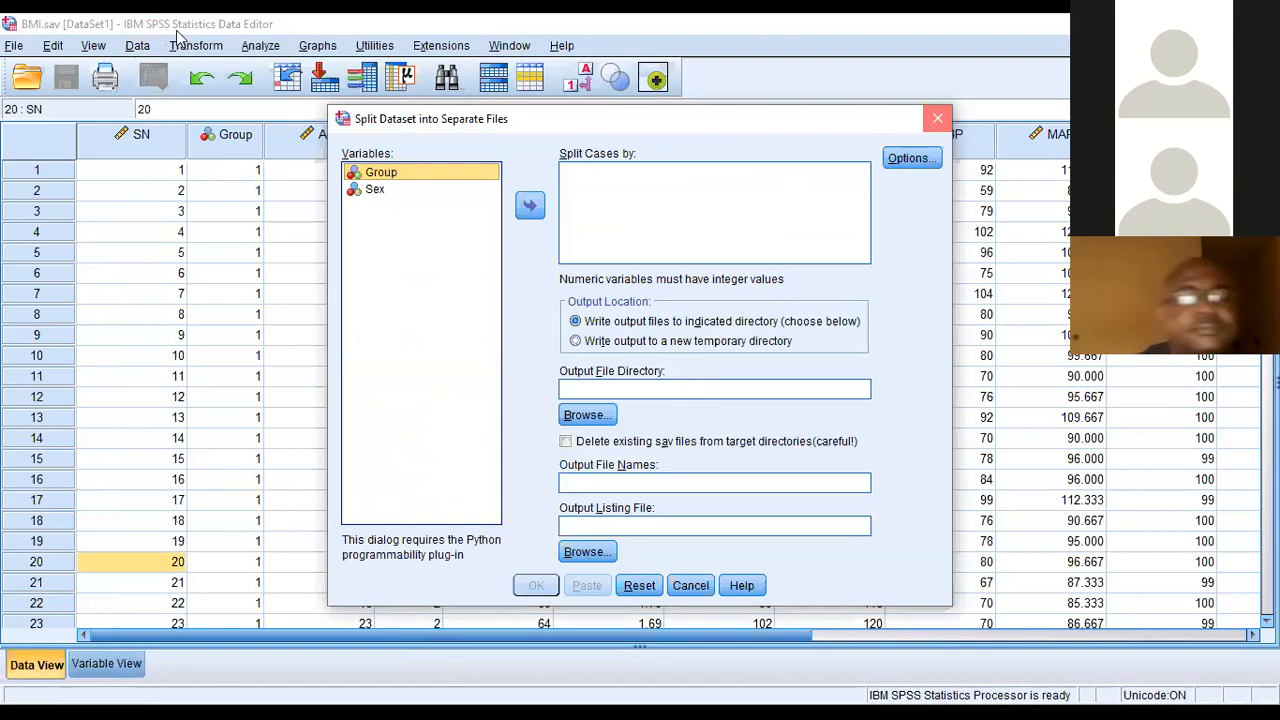
# Split BMI.sav with Compare groups based on Group, keeping the file sorted by the grouping variable.
pyautogui.click(138, 46)
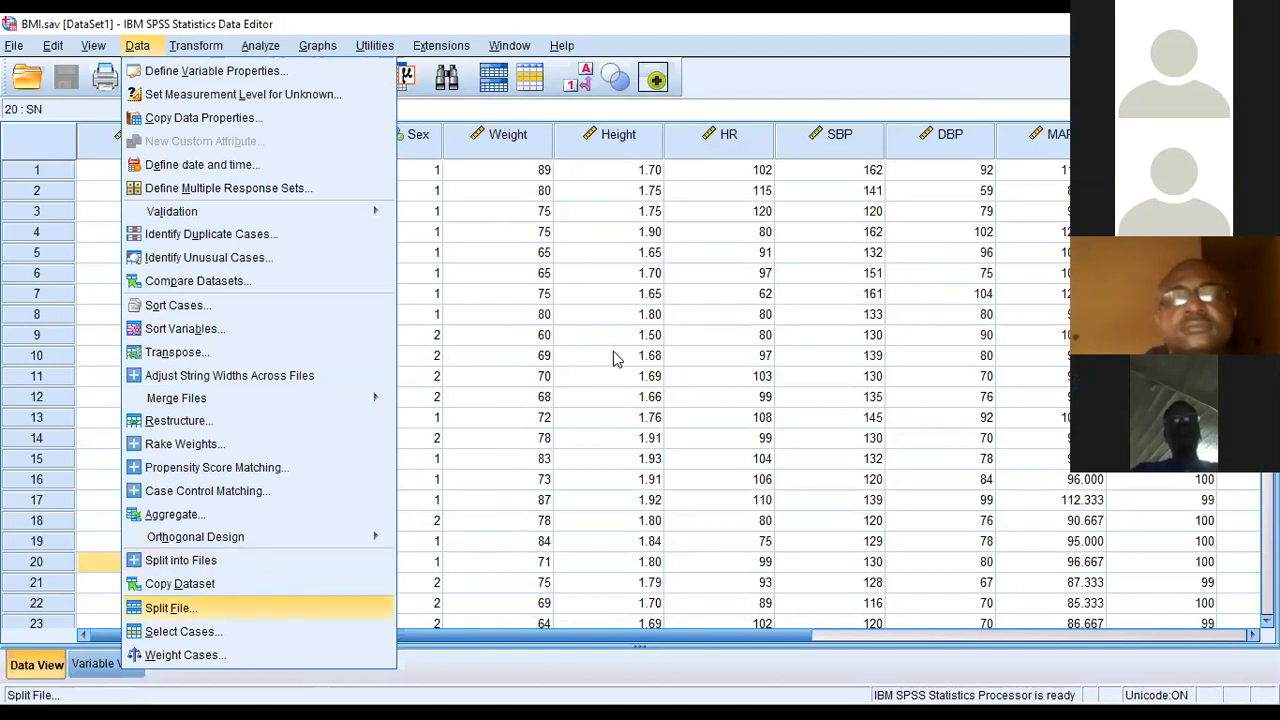
pyautogui.press('Return')
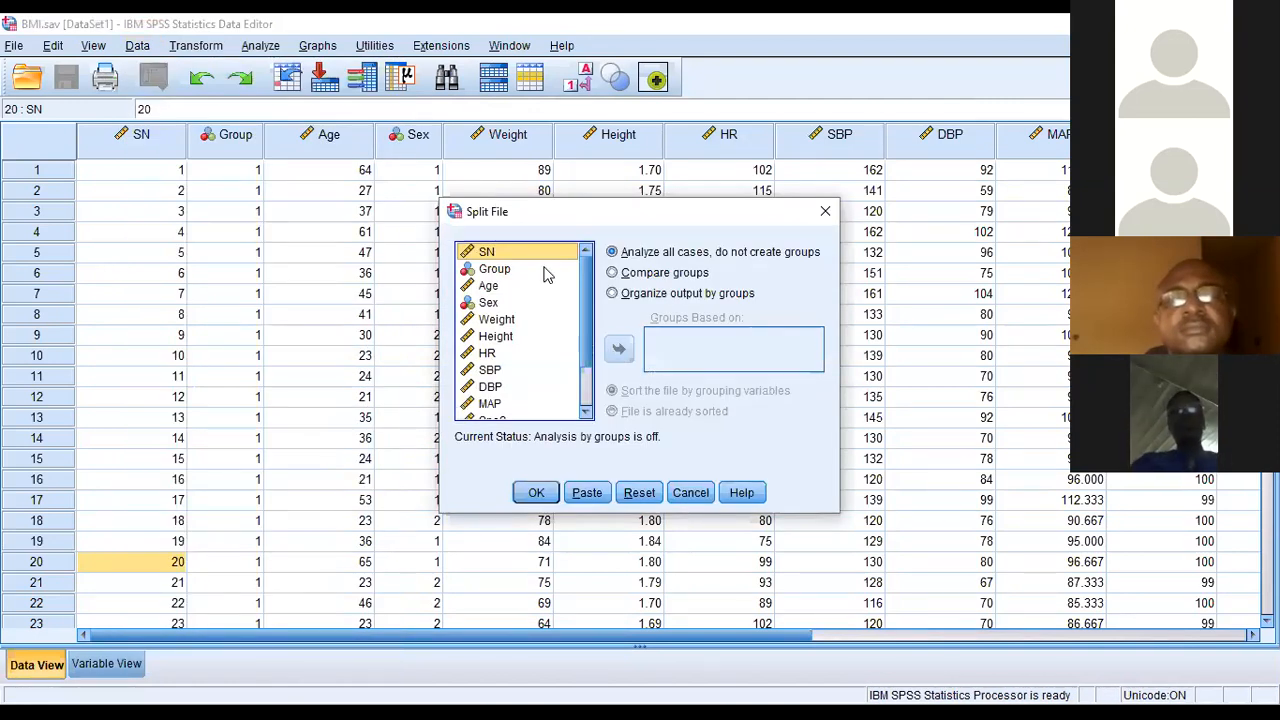
pyautogui.press('Down')
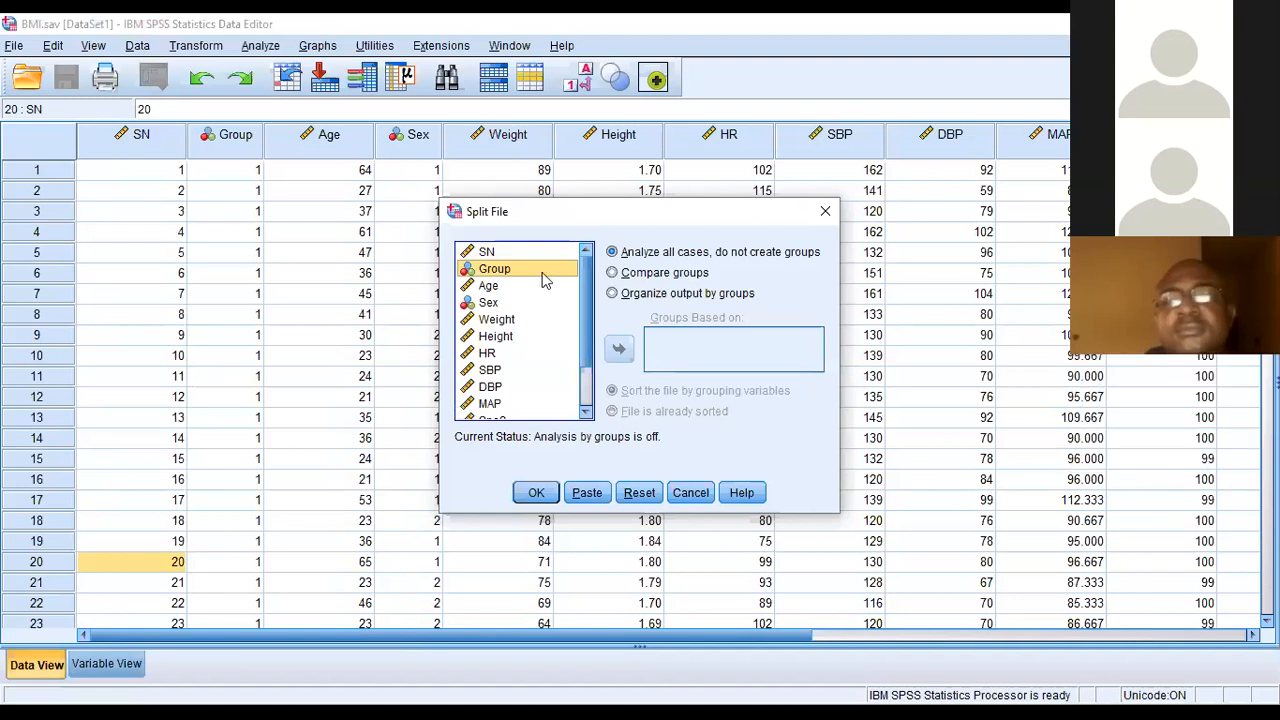
pyautogui.hotkey('alt', 'c')
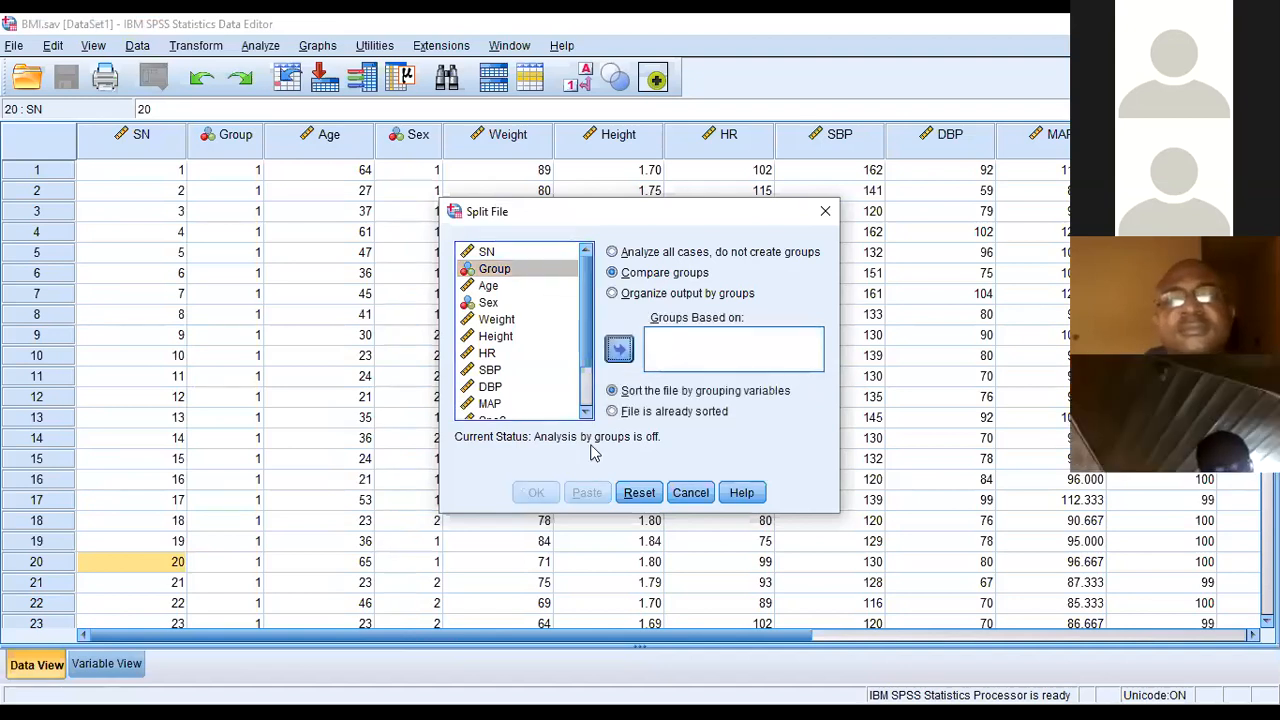
pyautogui.click(547, 497)
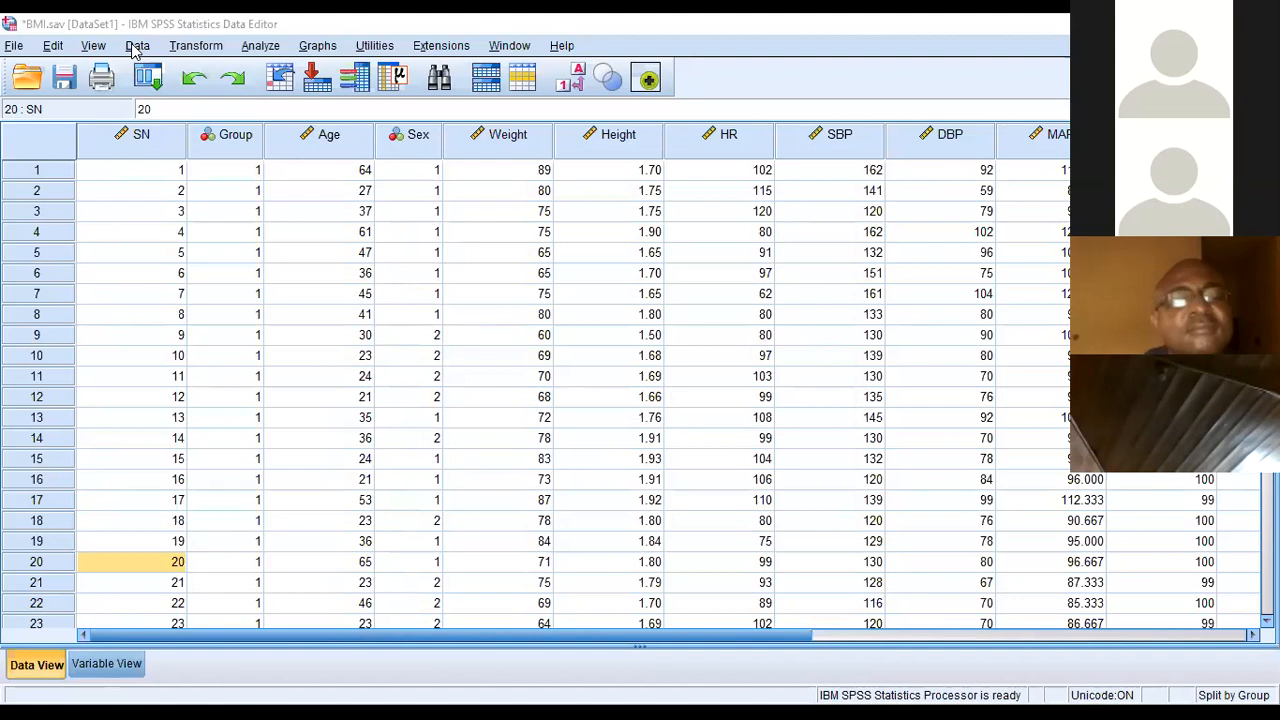
pyautogui.press('Return')
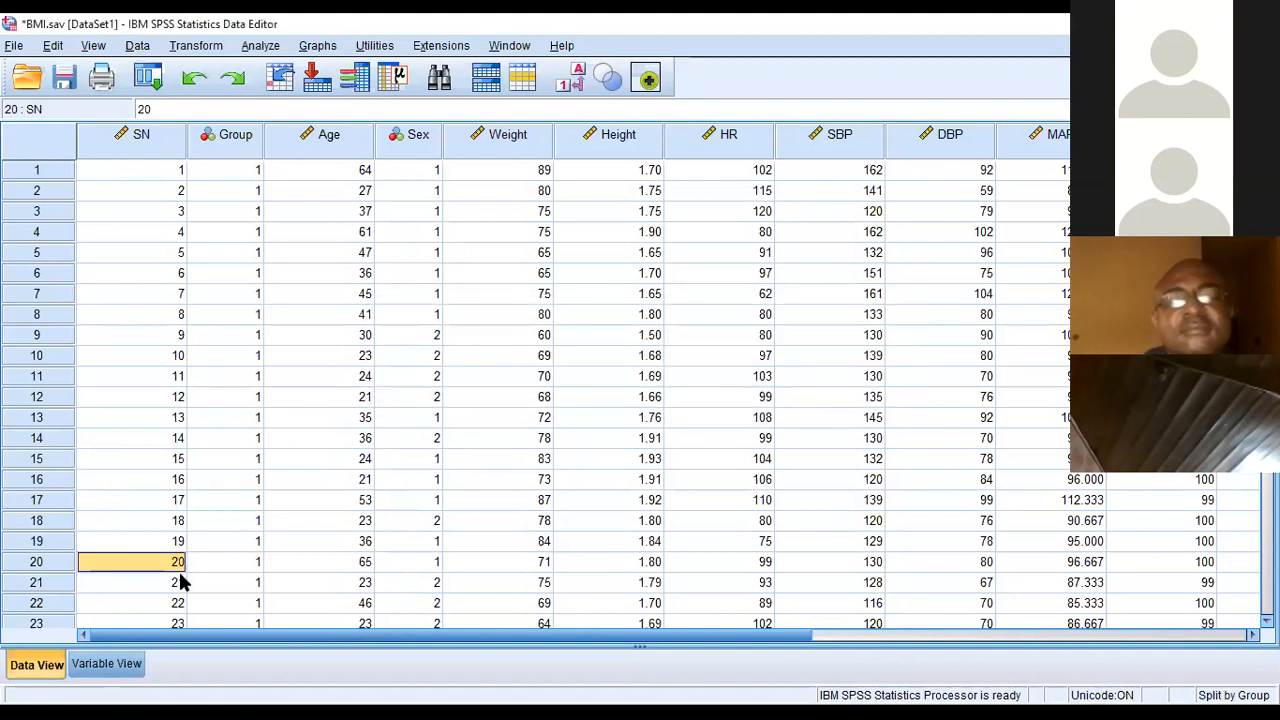
# Take Group out of the Split File grouping and try the option to analyze all cases without creating groups.
pyautogui.hotkey('alt', 'd')
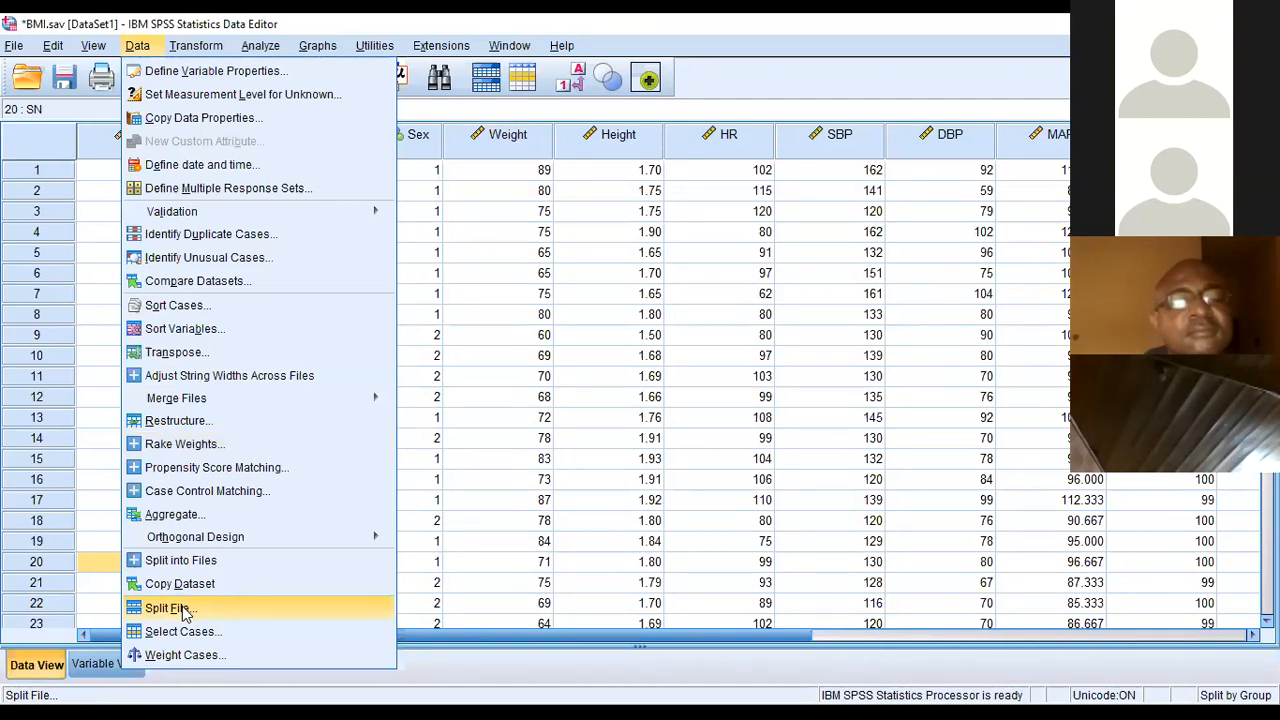
pyautogui.click(167, 608)
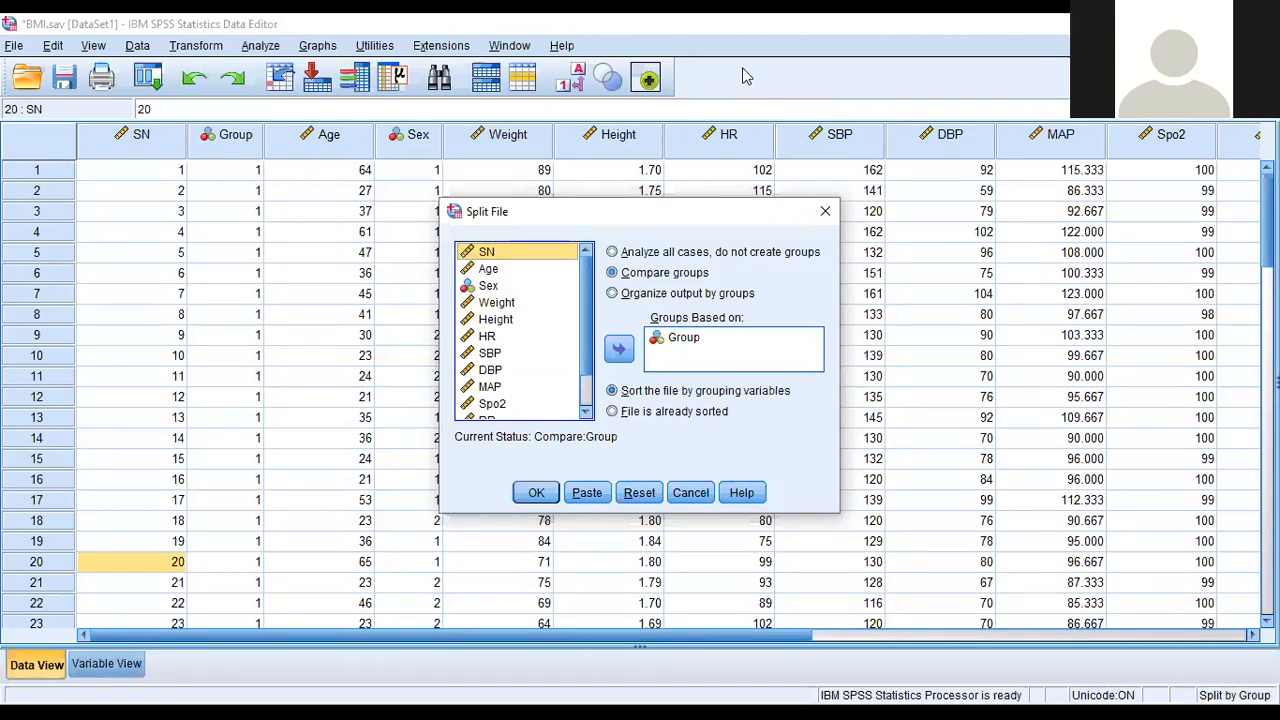
pyautogui.click(681, 340)
pyautogui.click(618, 352)
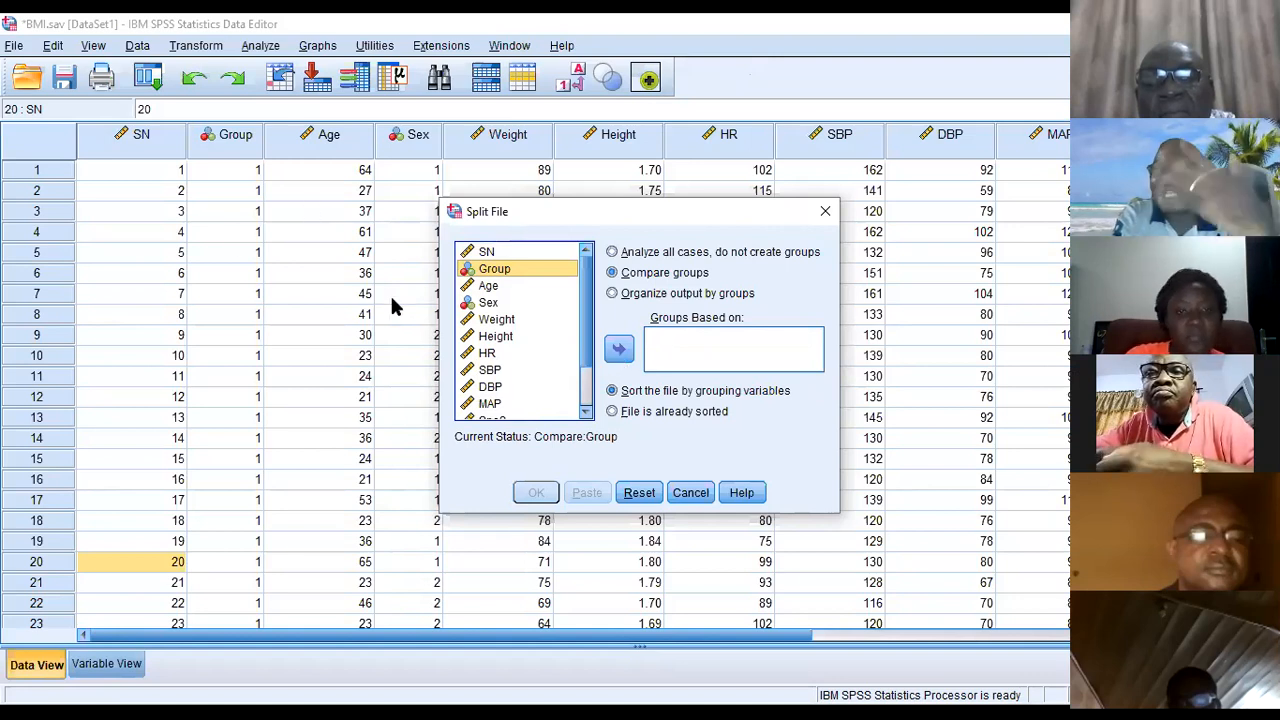
pyautogui.click(613, 253)
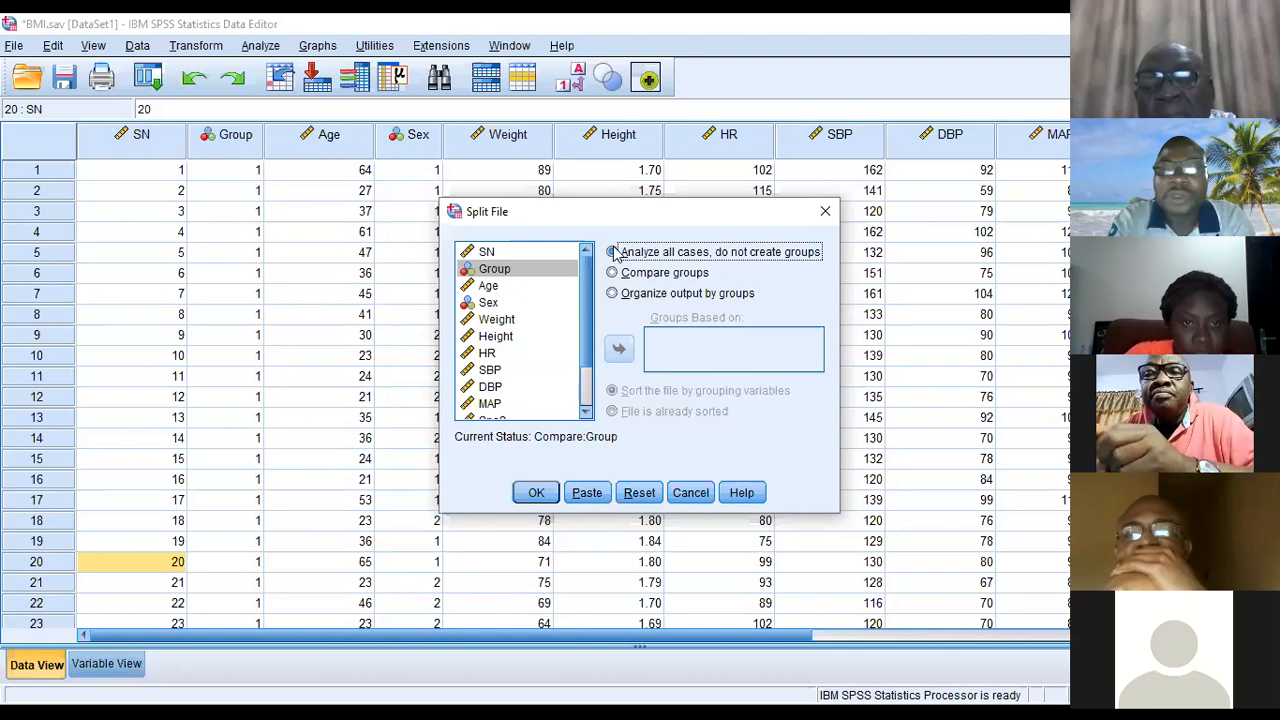
pyautogui.click(613, 273)
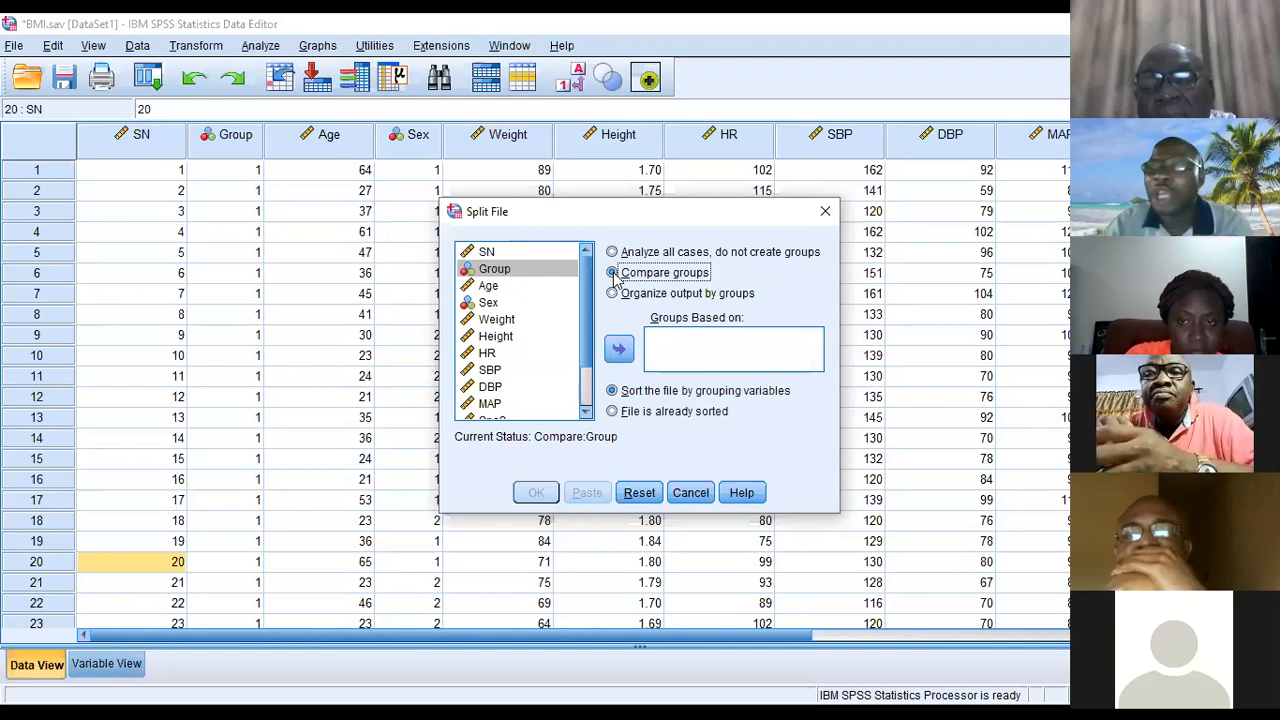
pyautogui.click(551, 270)
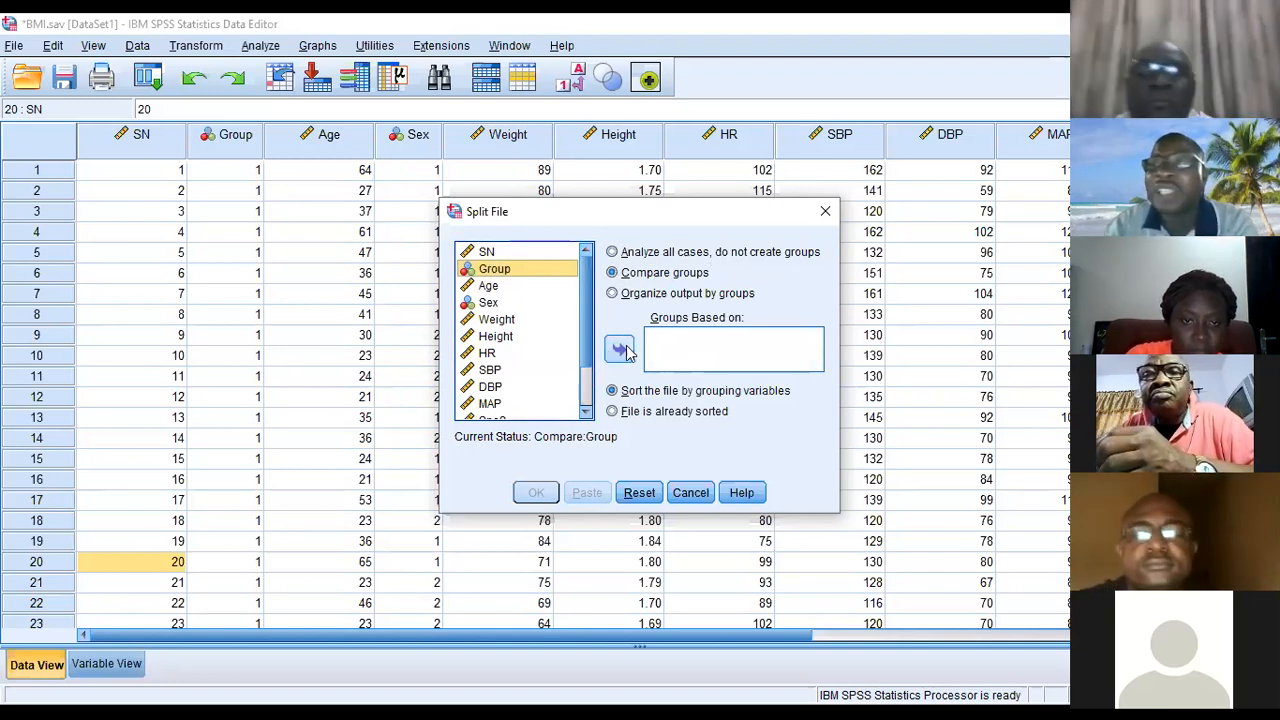
pyautogui.click(613, 253)
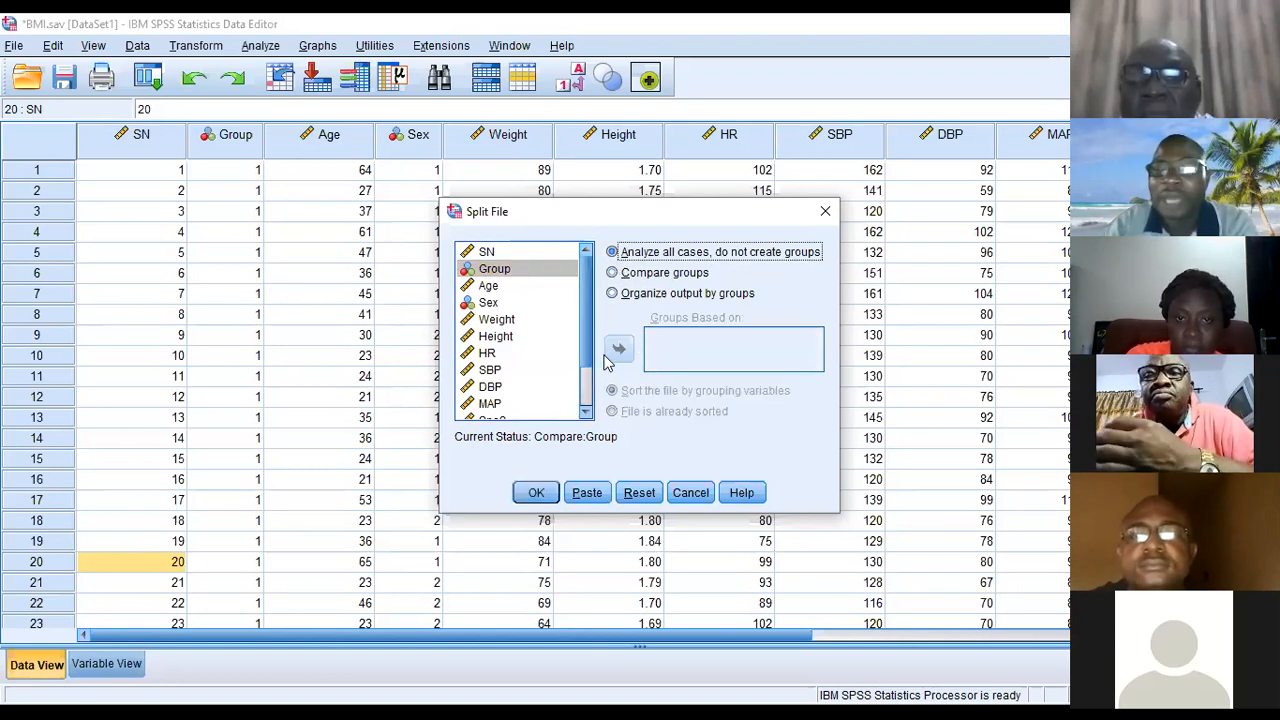
# Reapply the Compare groups split with Group as the grouping variable.
pyautogui.click(613, 273)
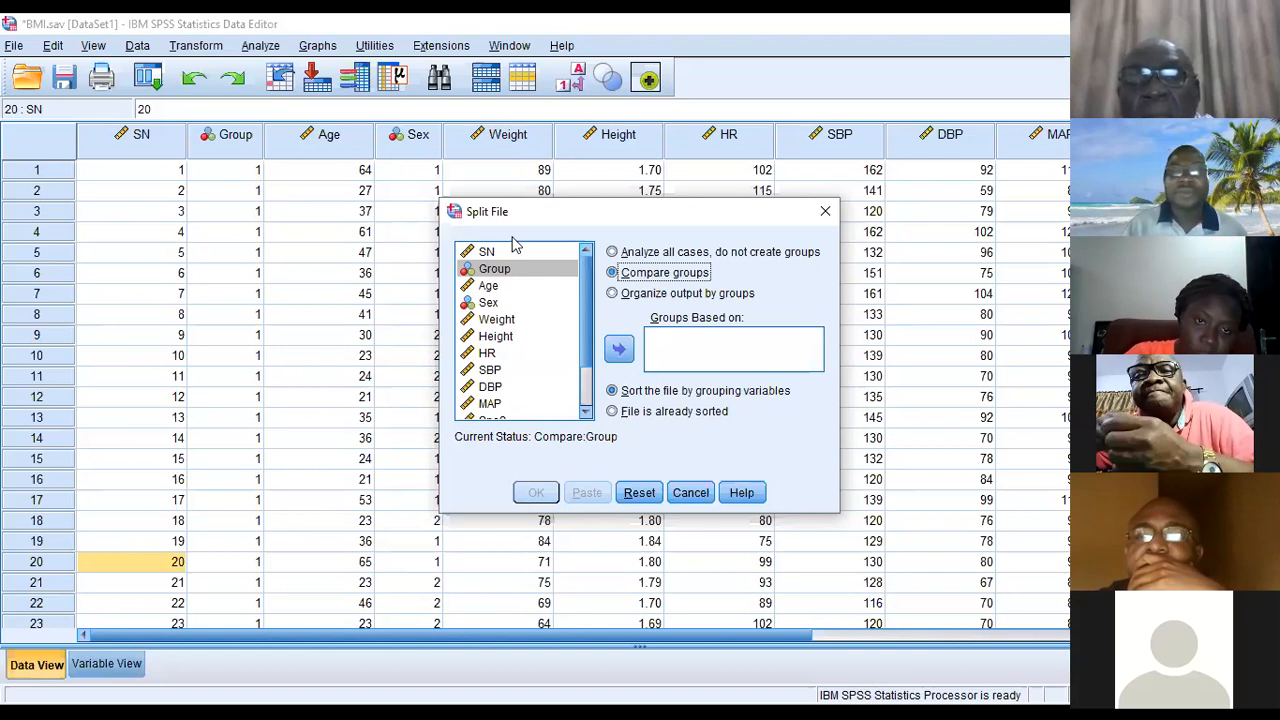
pyautogui.click(521, 272)
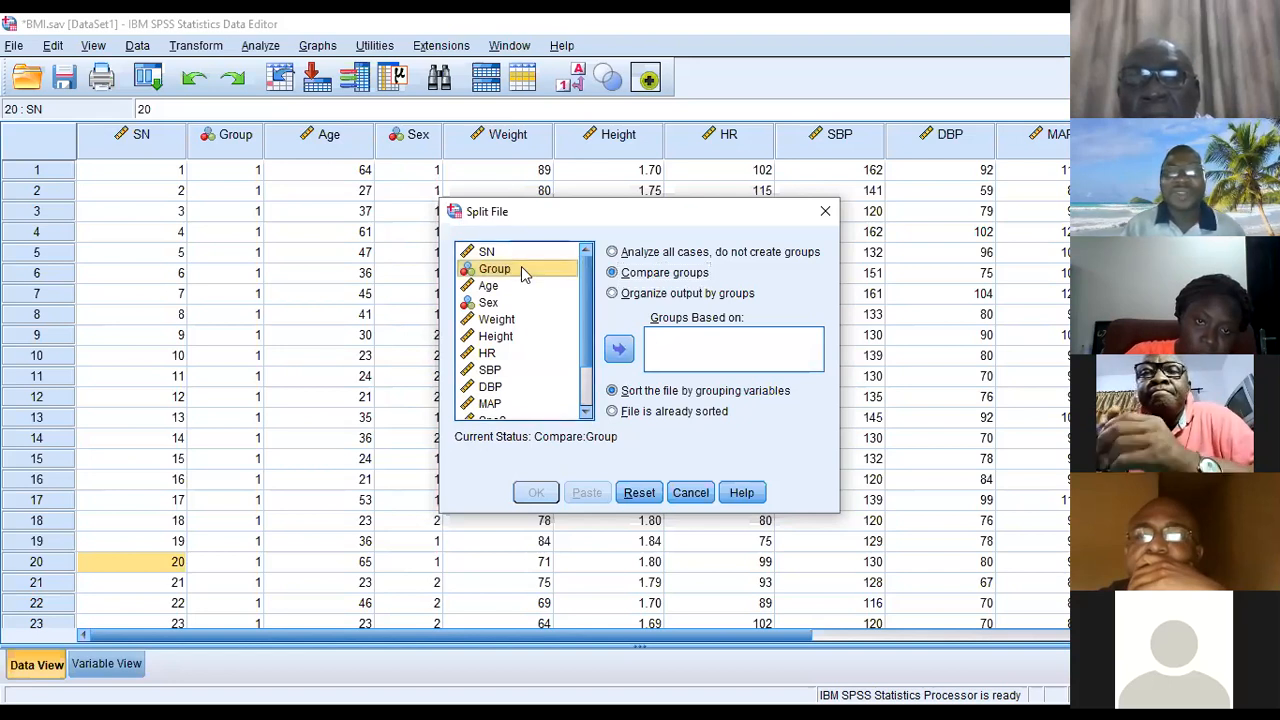
pyautogui.click(618, 348)
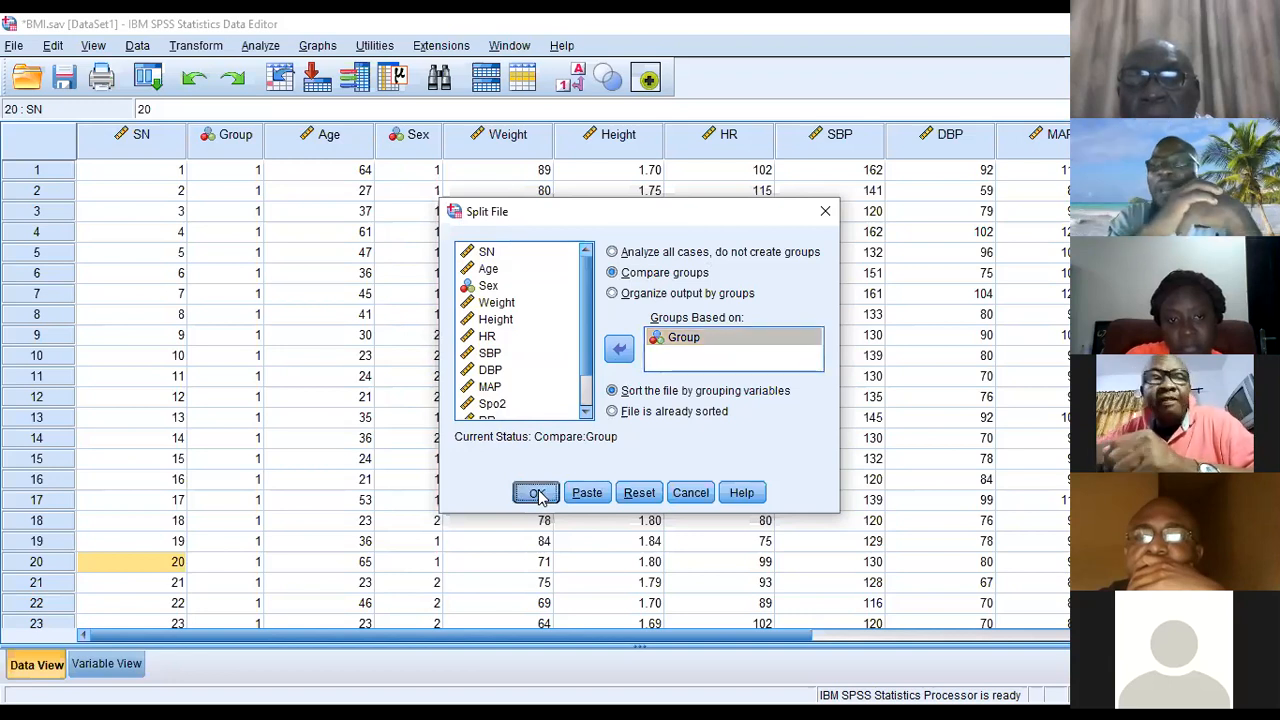
pyautogui.click(537, 494)
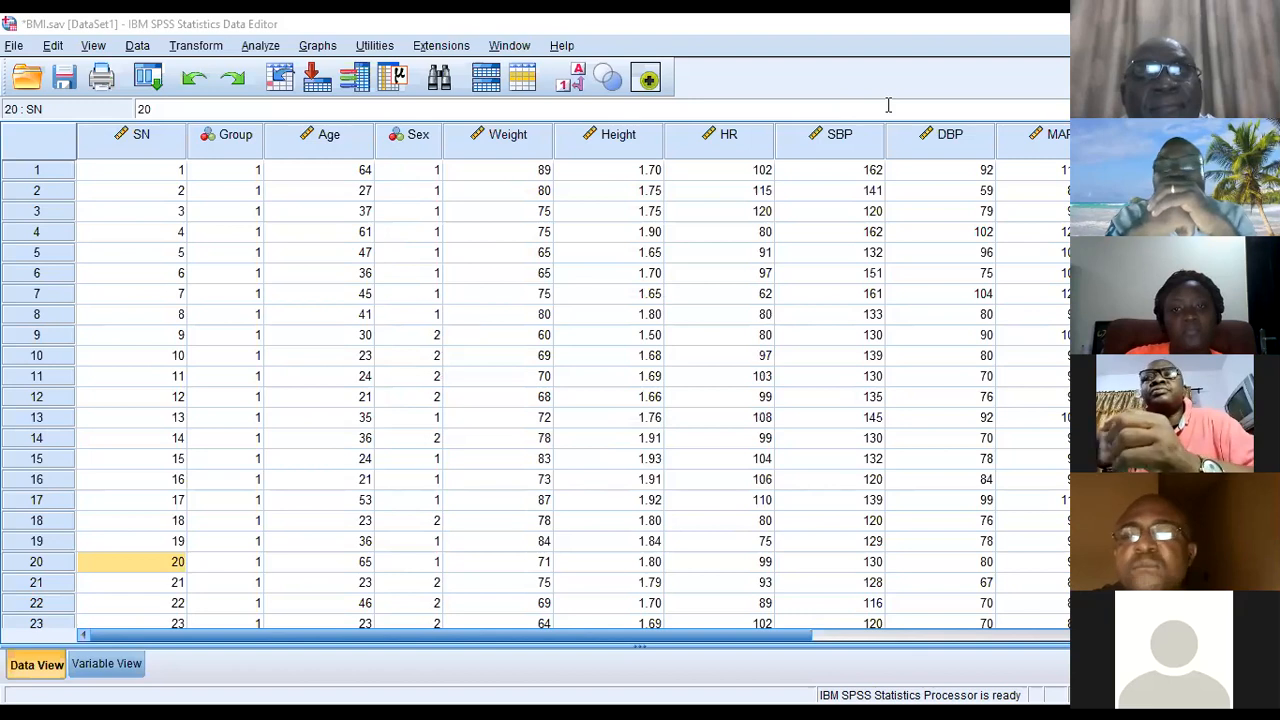
# Set up a Descriptives analysis with Sex and all remaining variables added to the variables to analyze.
pyautogui.click(501, 156)
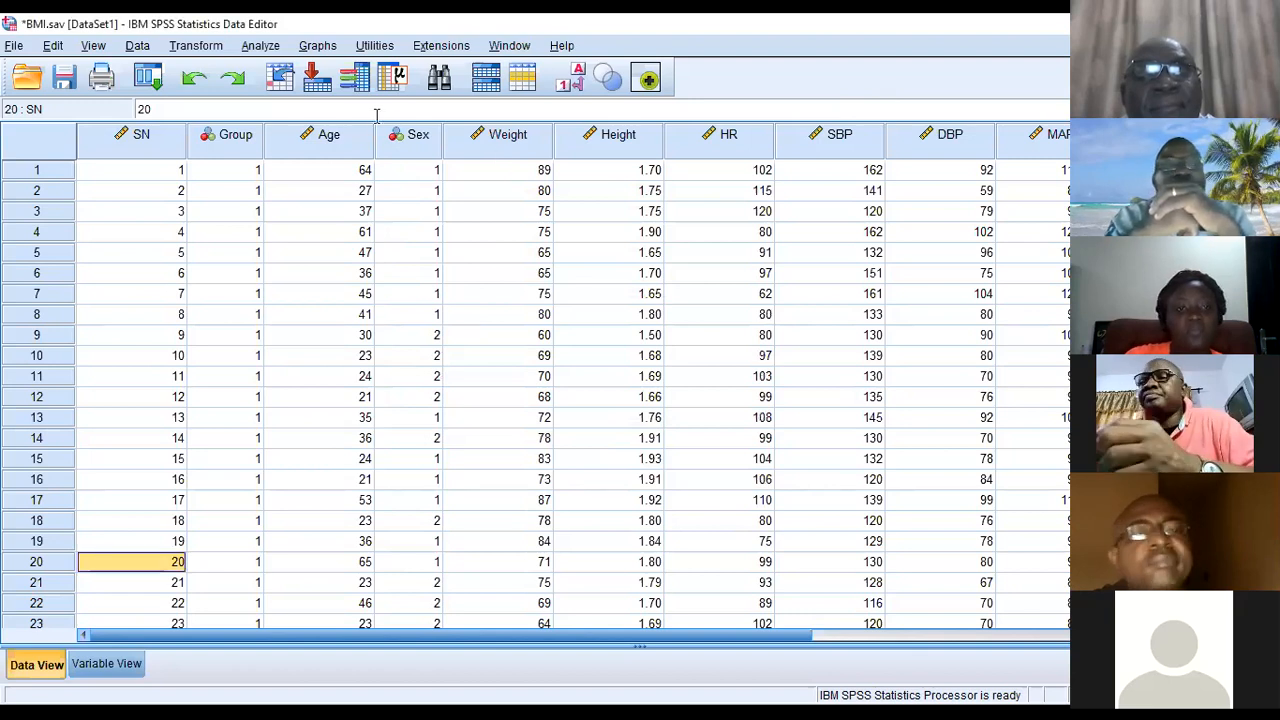
pyautogui.click(266, 48)
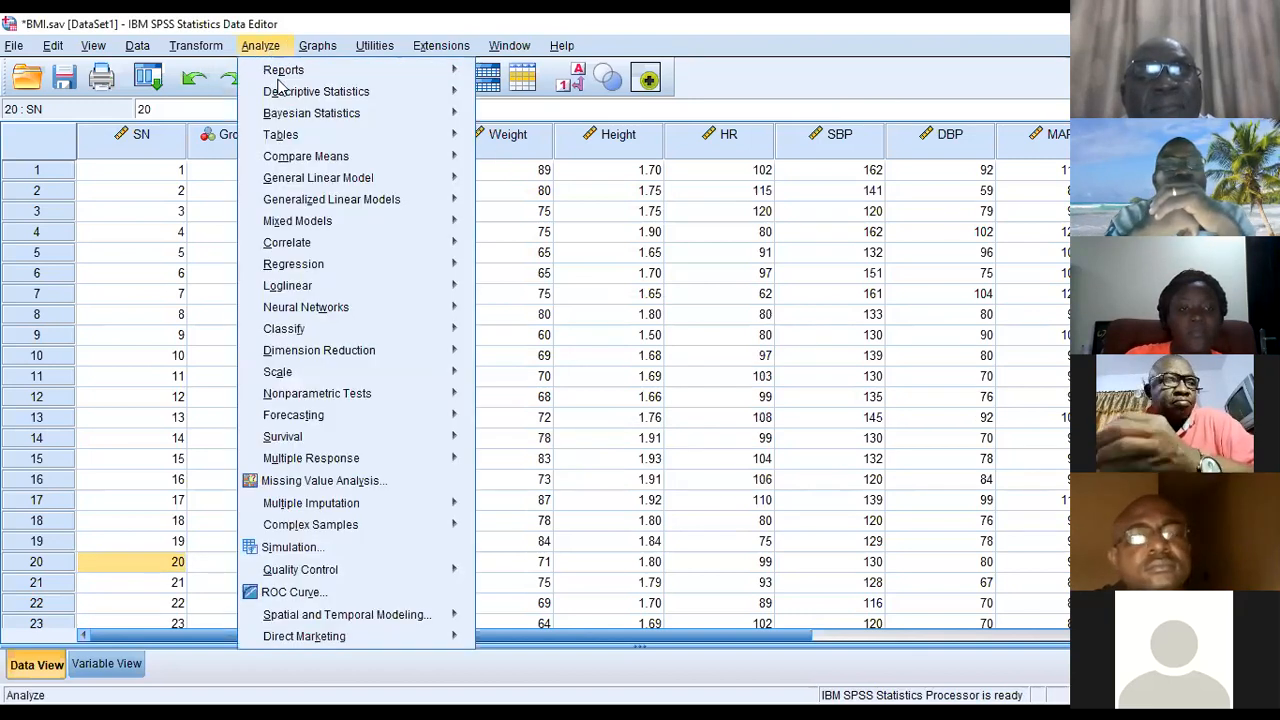
pyautogui.moveTo(290, 95)
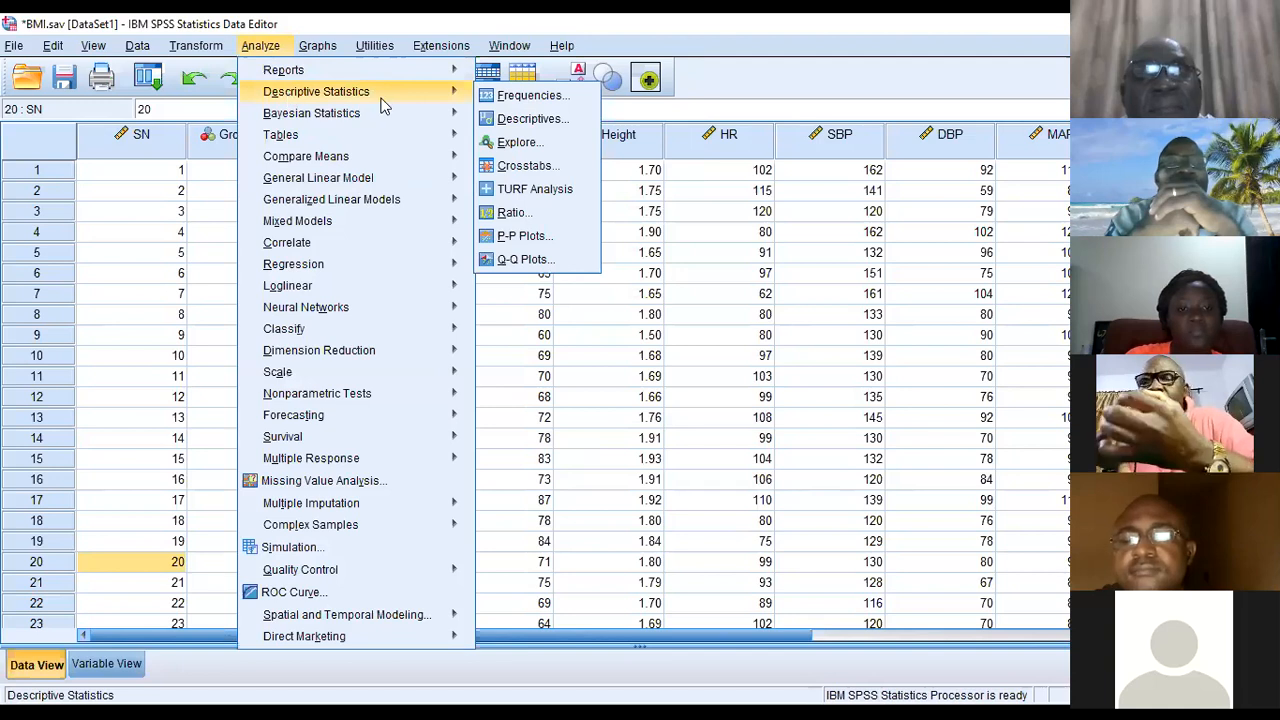
pyautogui.click(505, 122)
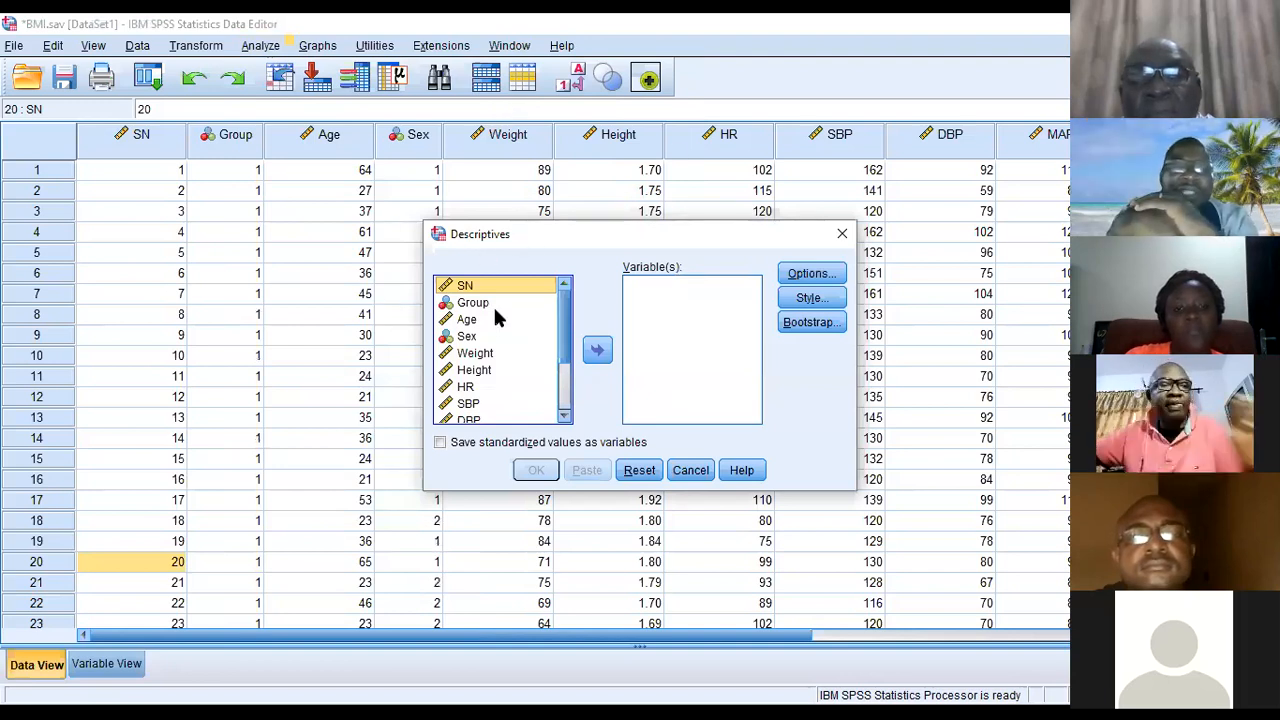
pyautogui.click(527, 338)
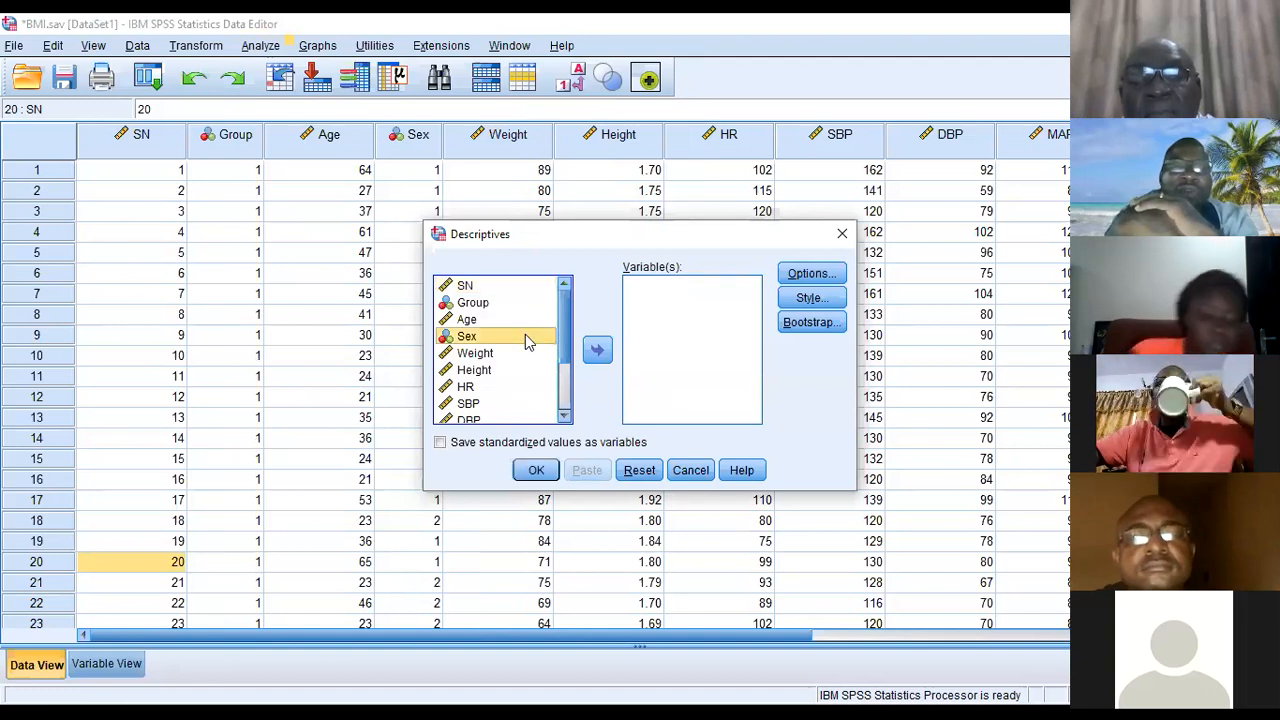
pyautogui.doubleClick(527, 338)
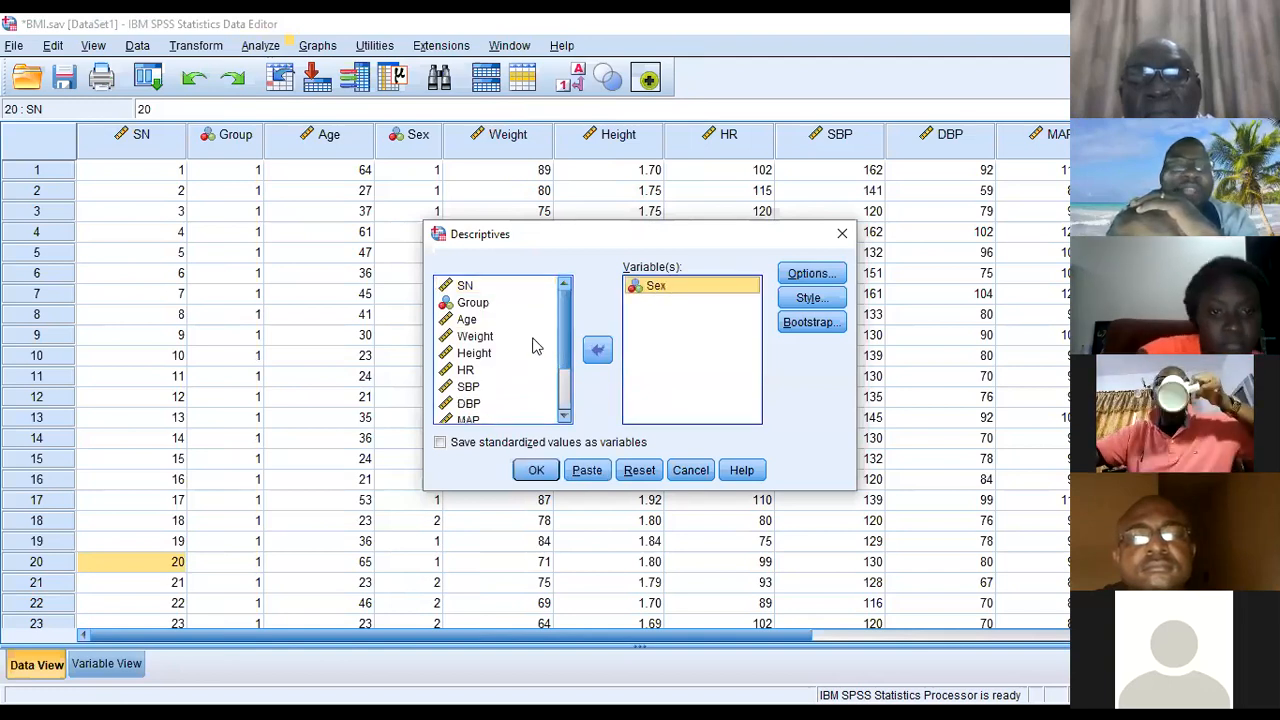
pyautogui.click(533, 341)
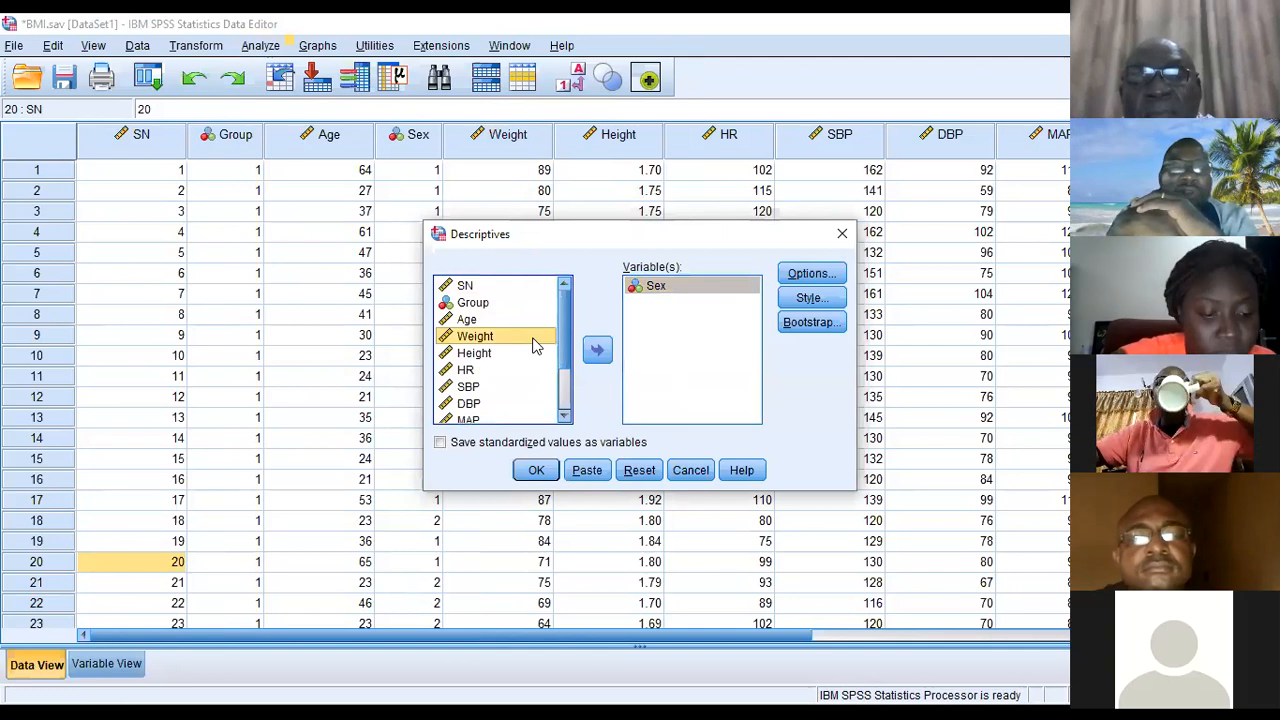
pyautogui.hotkey('ctrl', 'a')
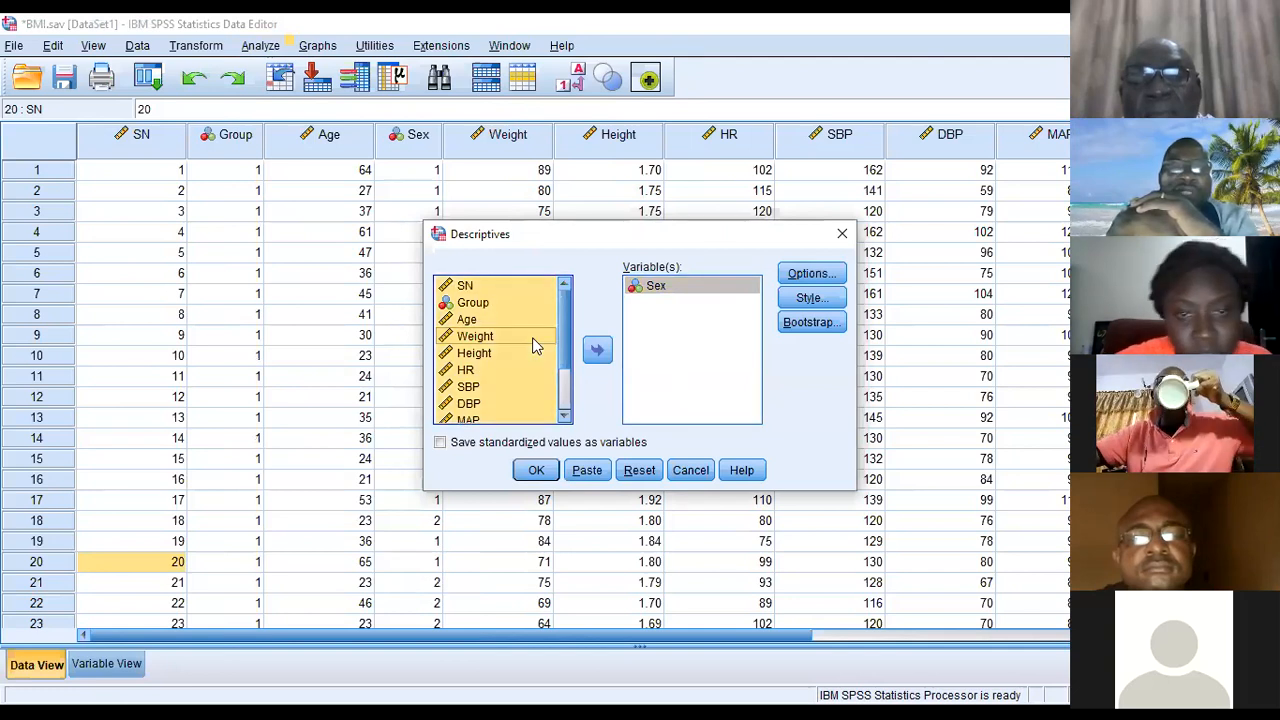
pyautogui.click(593, 352)
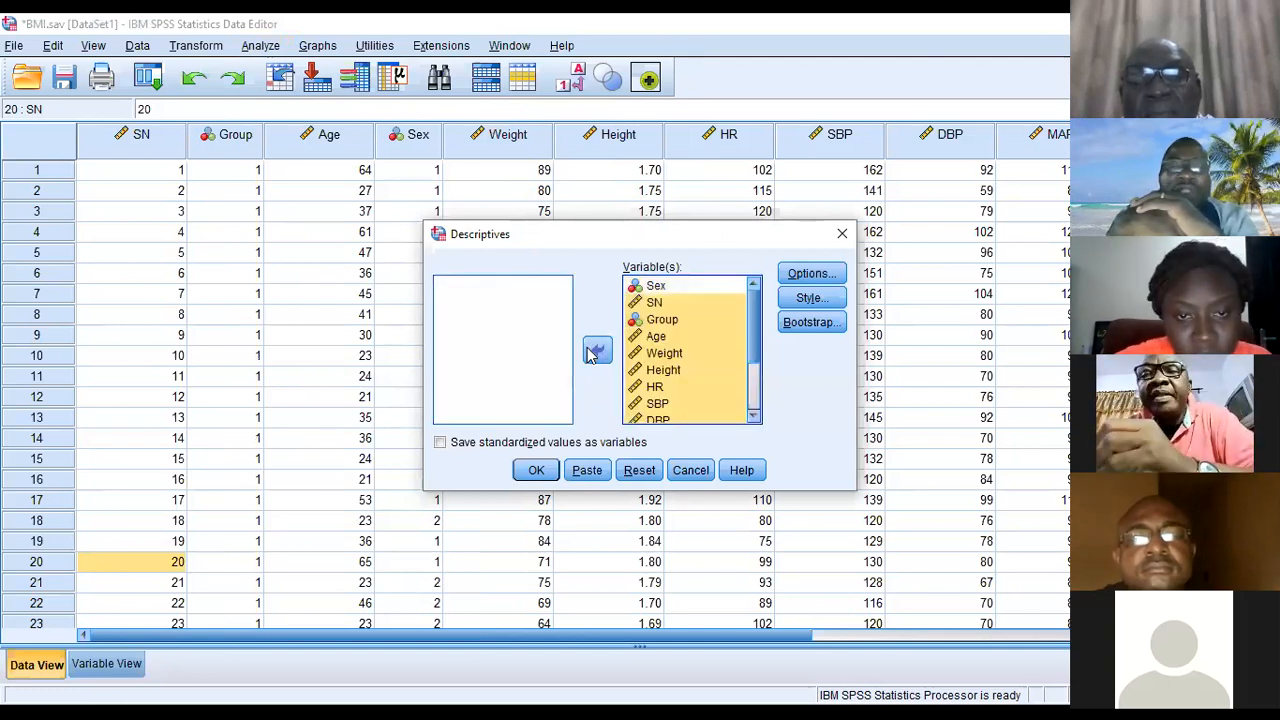
# Remove SN, Sex and Group from the Descriptives analysis variables.
pyautogui.click(678, 285)
pyautogui.moveTo(684, 316); pyautogui.dragTo(684, 316)
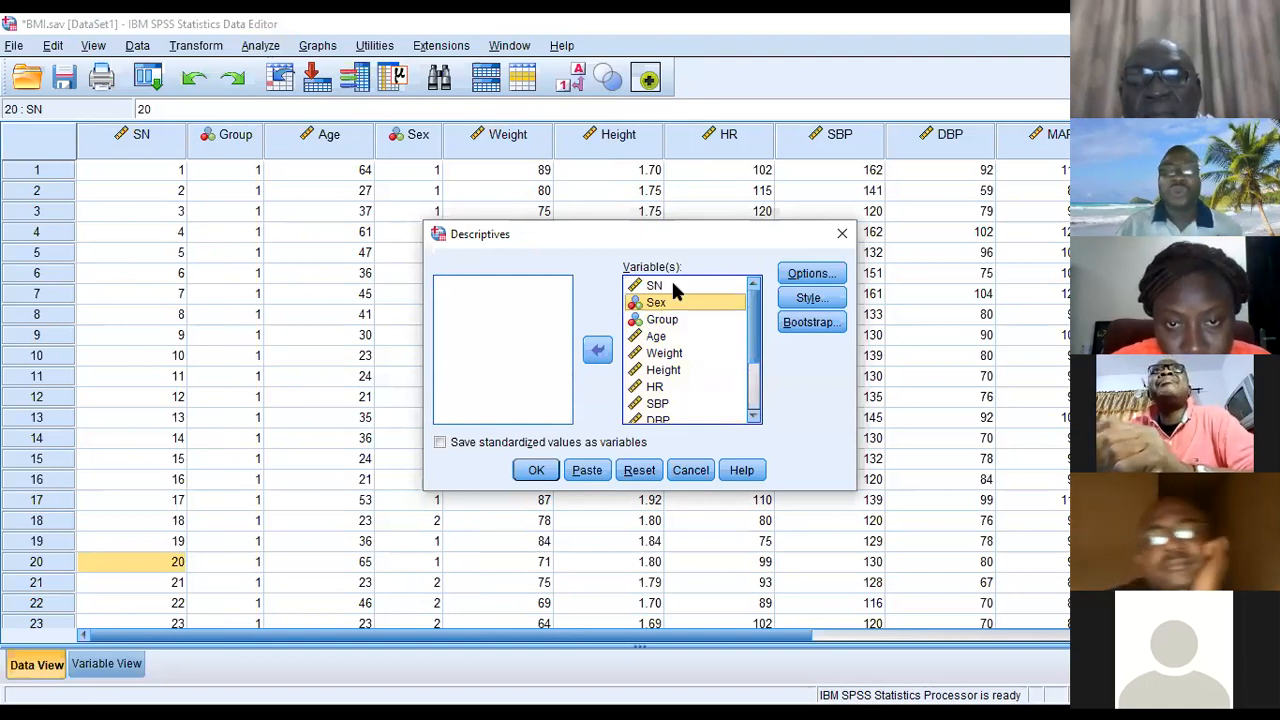
pyautogui.click(671, 285)
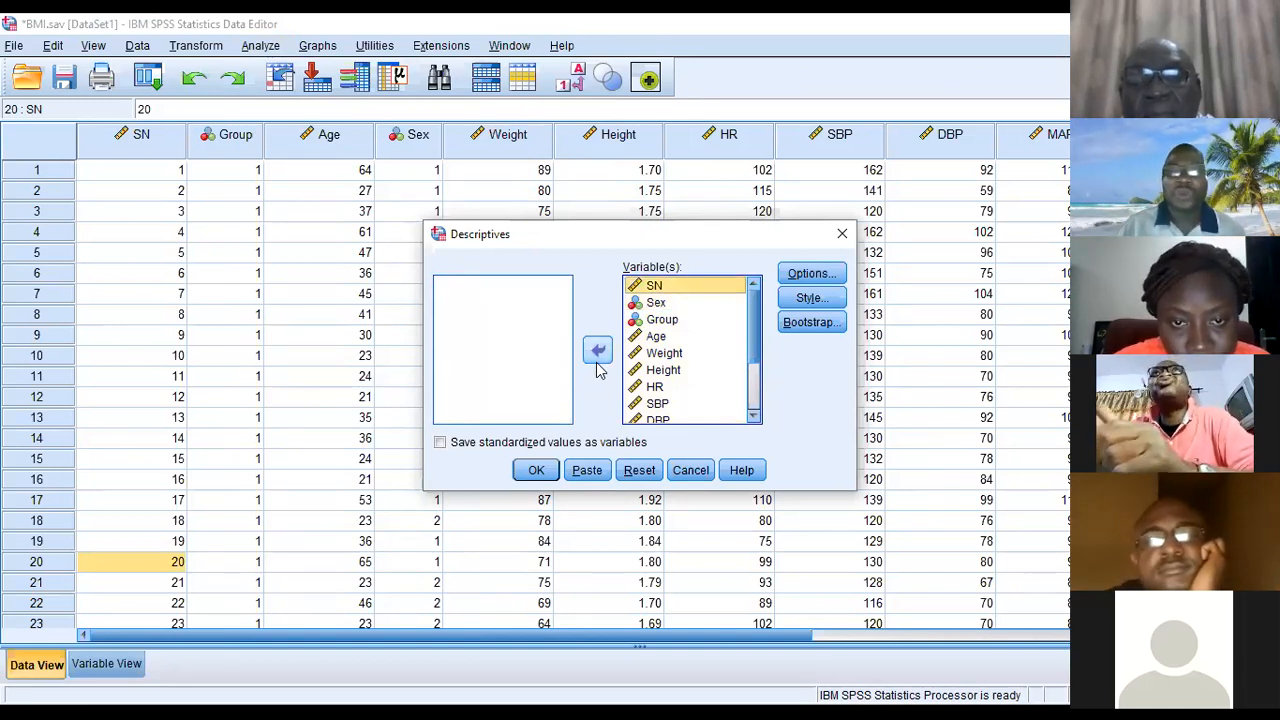
pyautogui.doubleClick(671, 285)
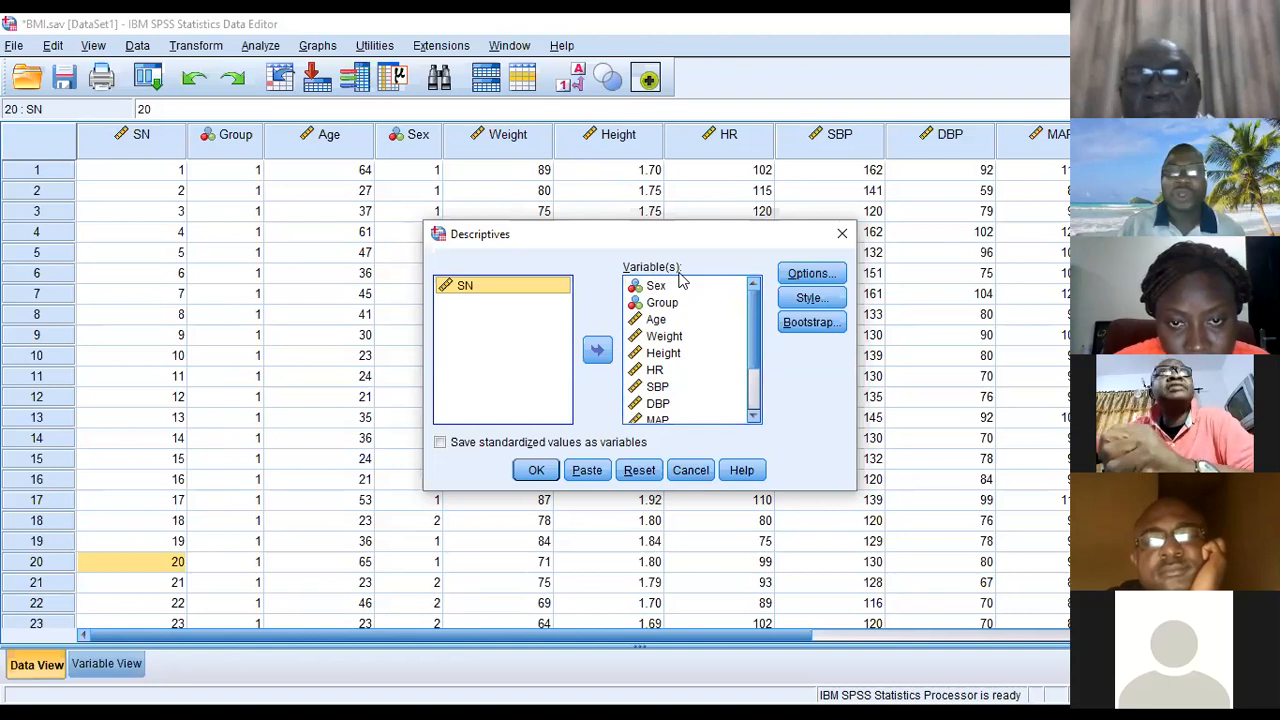
pyautogui.click(680, 284)
pyautogui.doubleClick(681, 285)
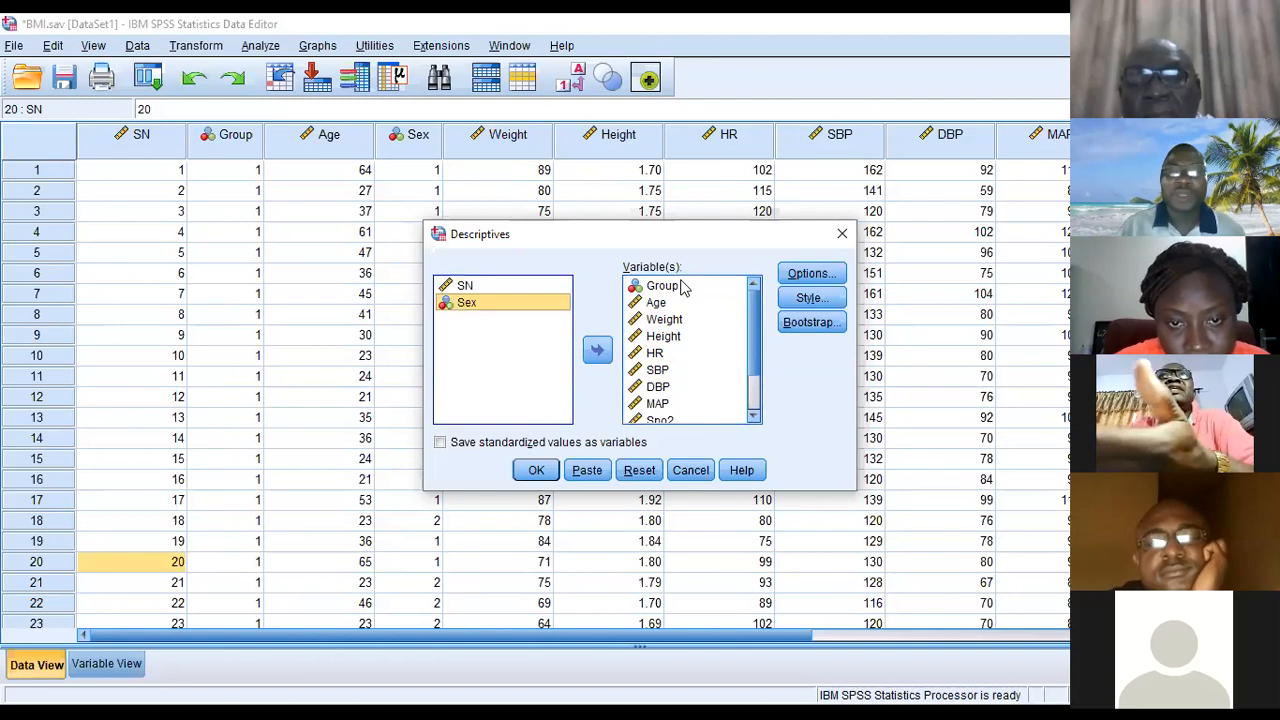
pyautogui.click(683, 287)
pyautogui.click(600, 349)
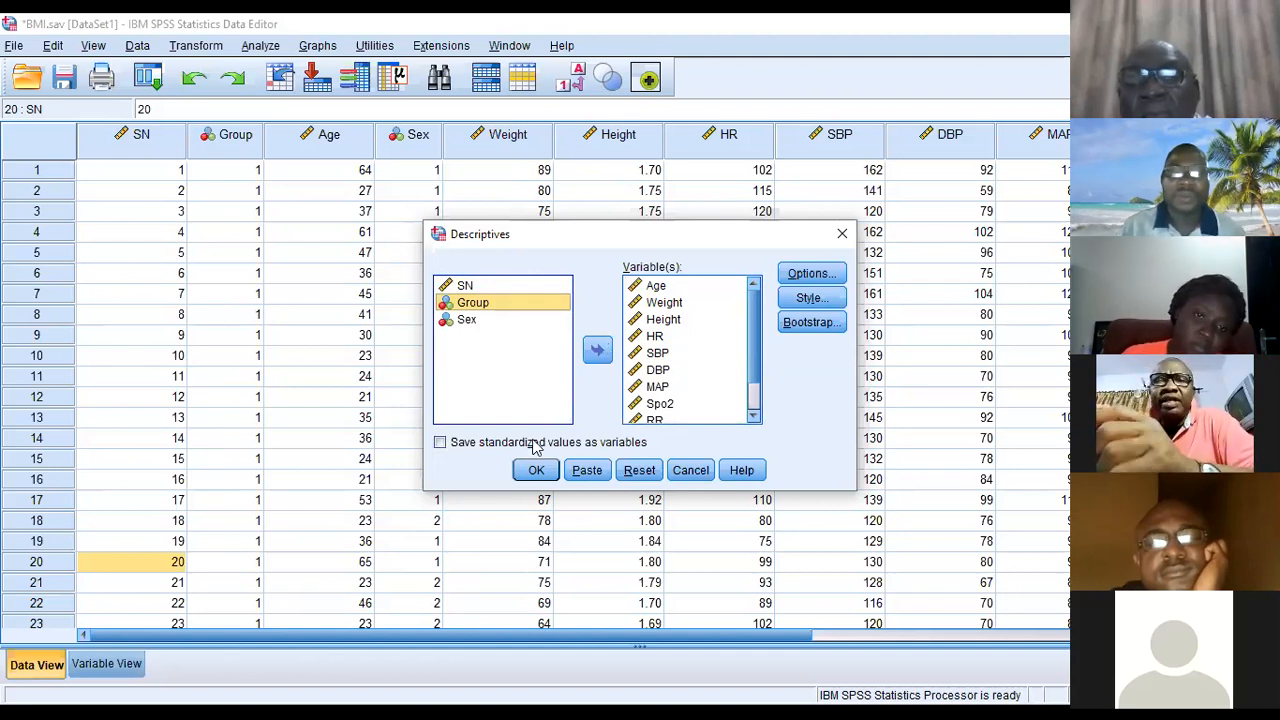
# Run the Descriptives analysis and review the Urban and Rural statistics in the output.
pyautogui.click(536, 472)
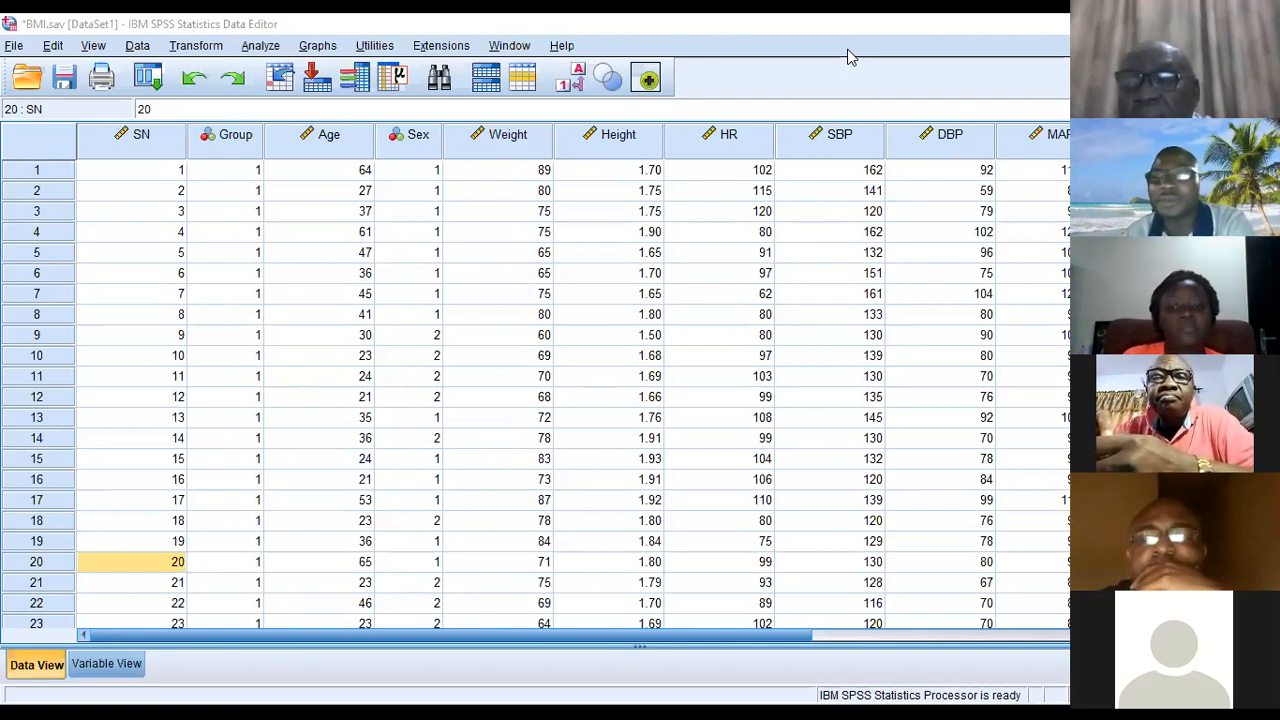
pyautogui.hotkey('alt', 'Tab')
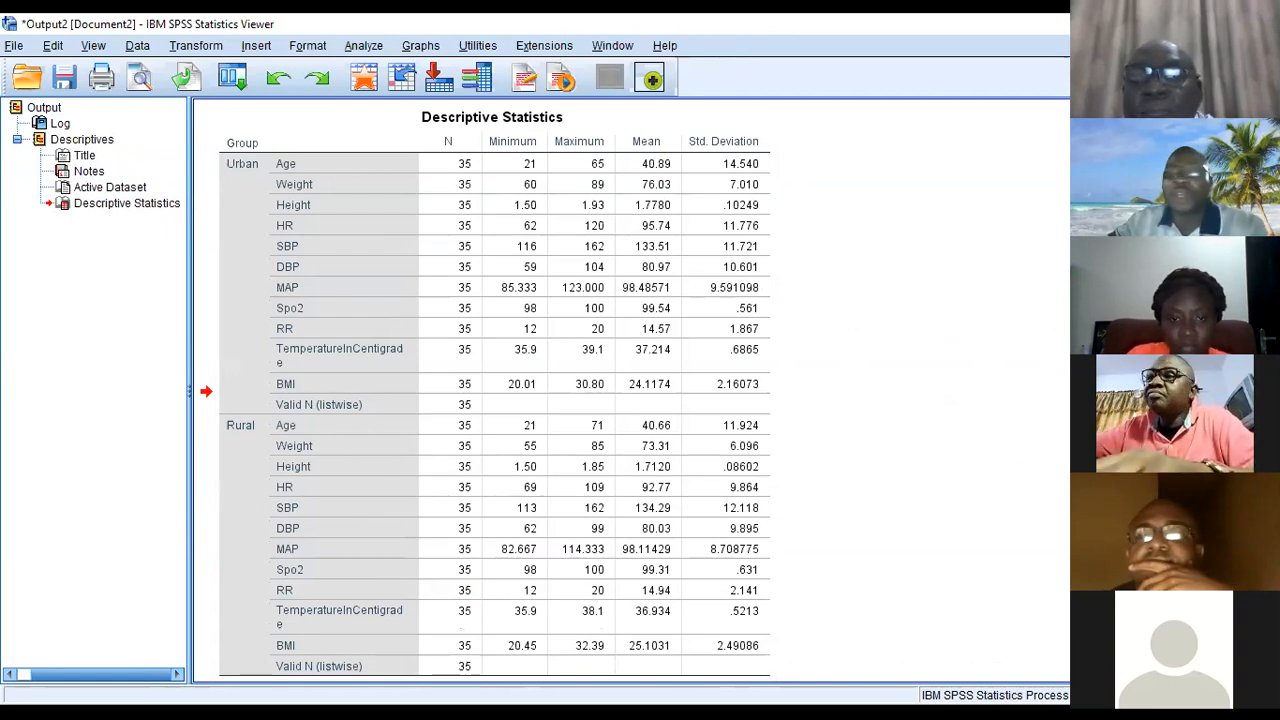
pyautogui.scroll(-1, 630, 390)
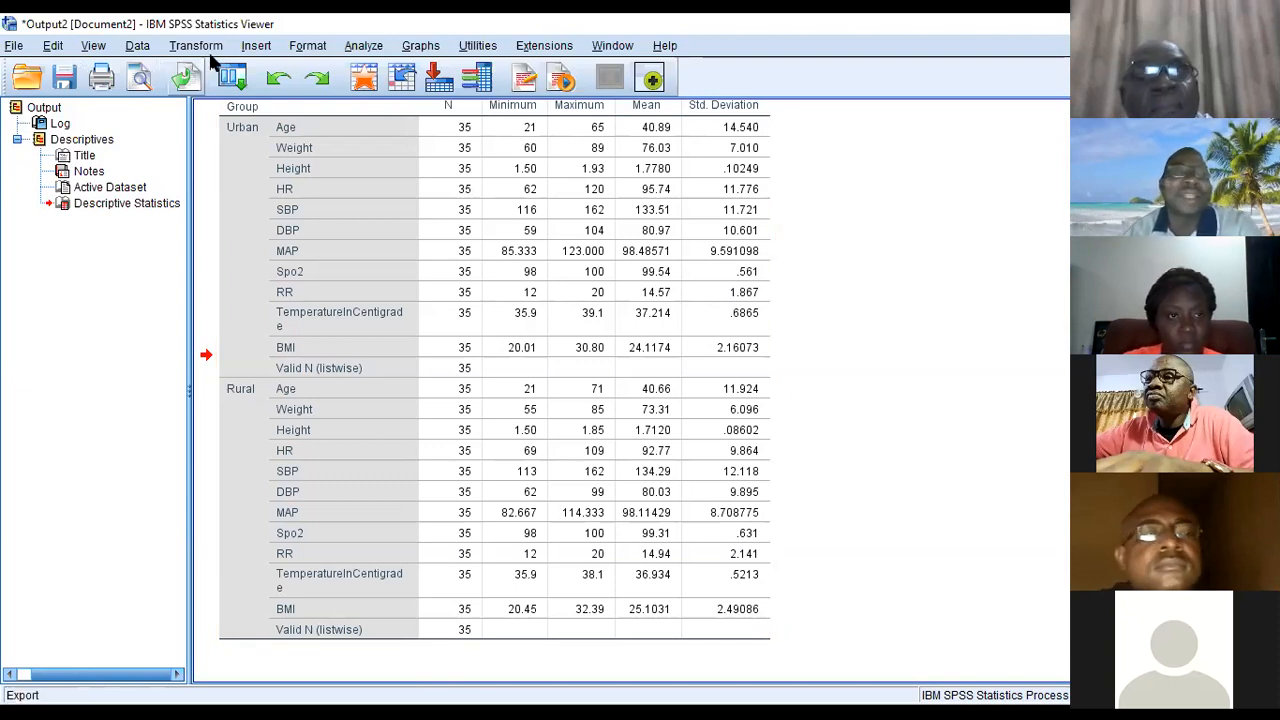
# Set up a Frequencies analysis with HR and all remaining variables added to the variables to analyze.
pyautogui.click(363, 46)
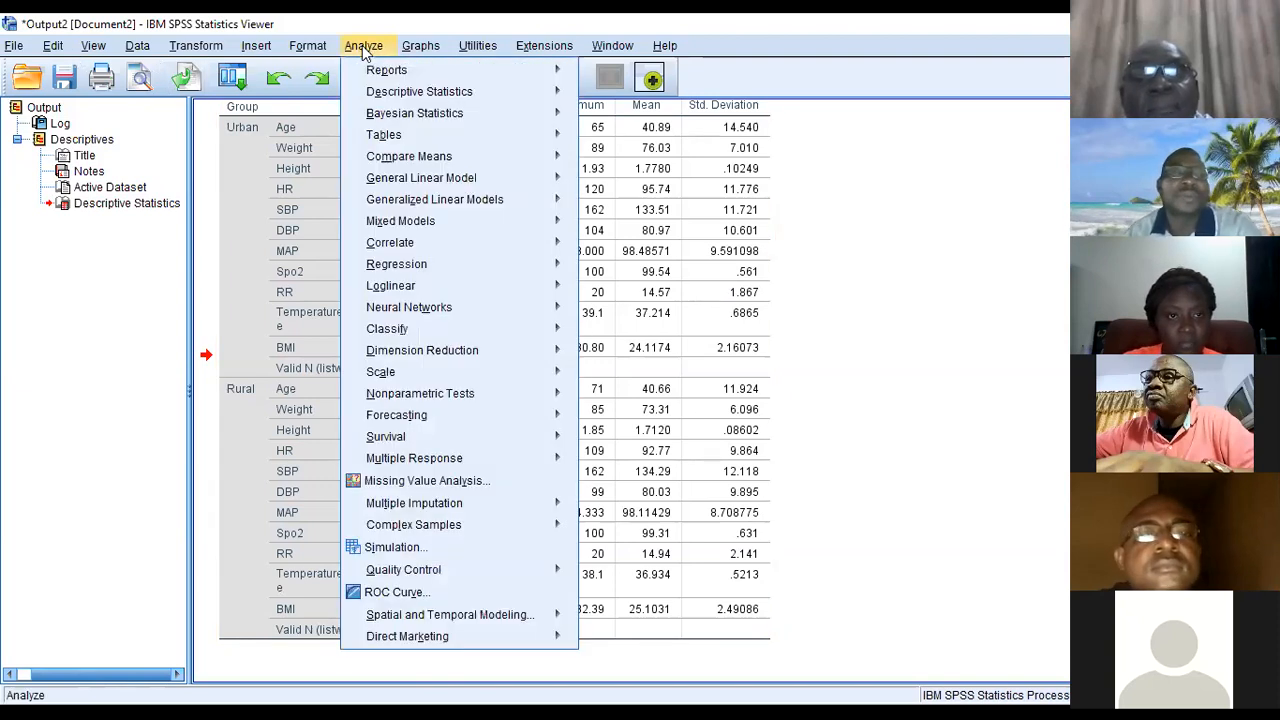
pyautogui.moveTo(392, 122)
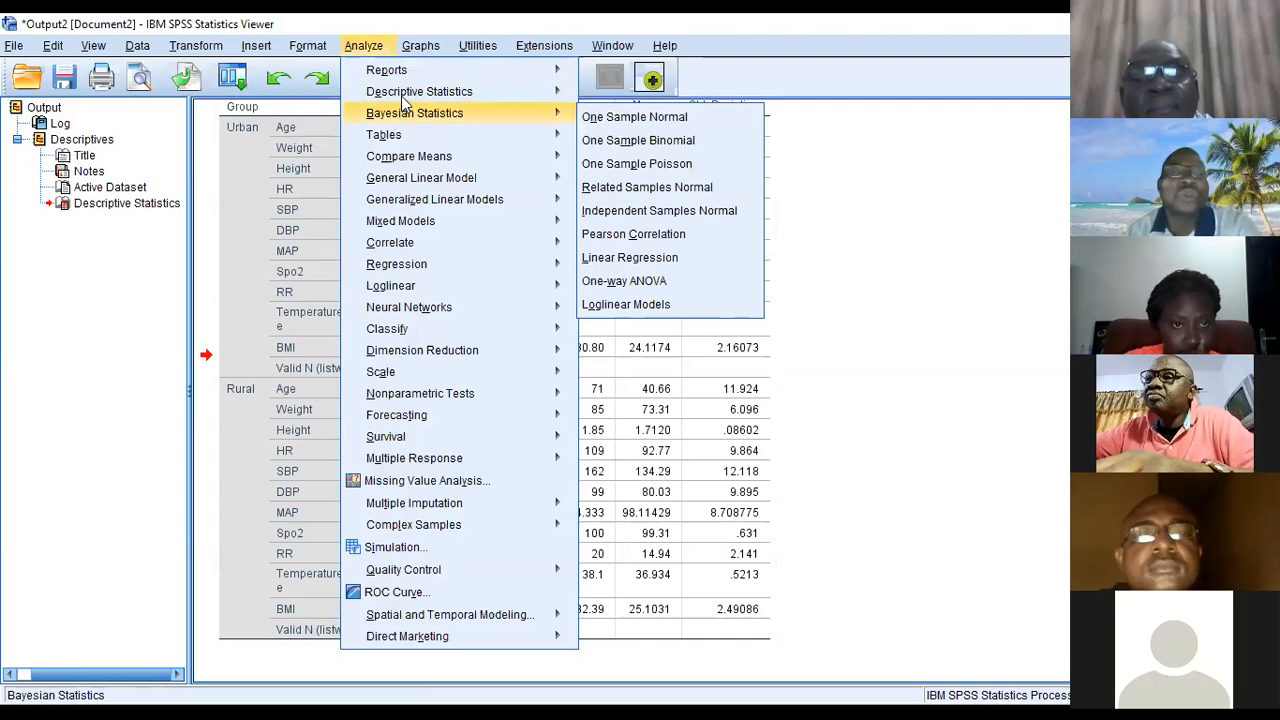
pyautogui.moveTo(405, 98)
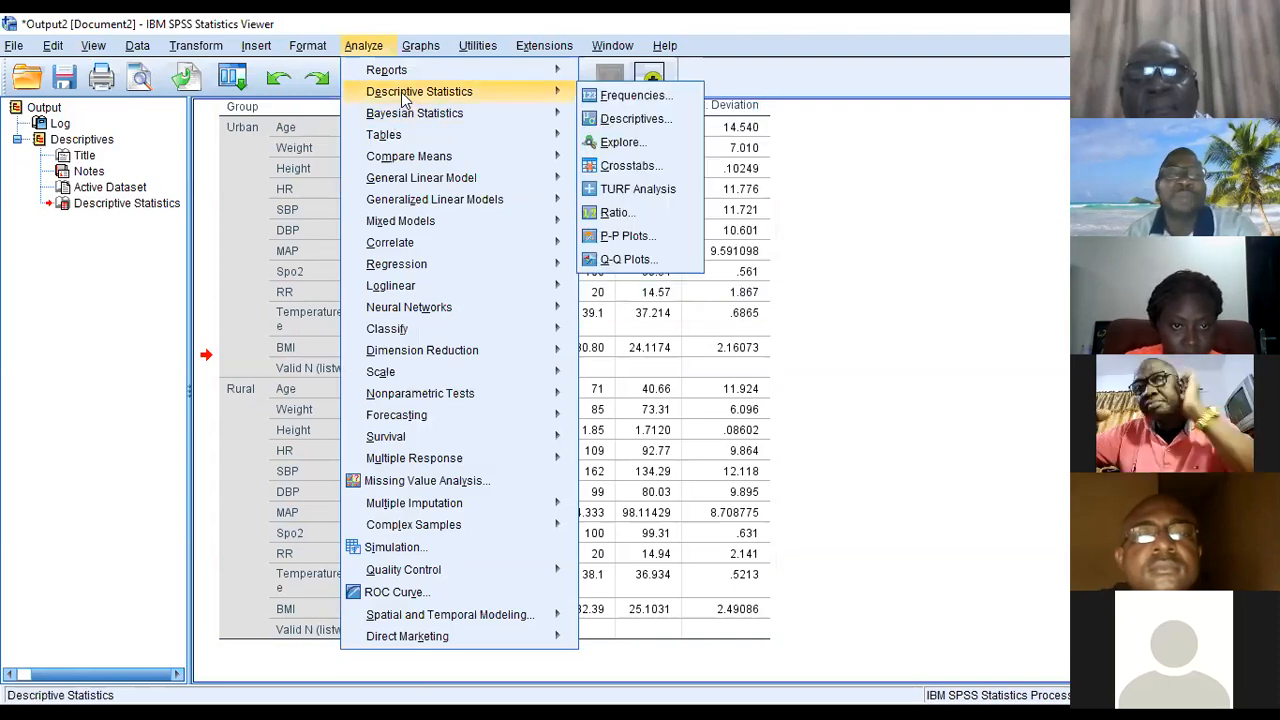
pyautogui.click(614, 100)
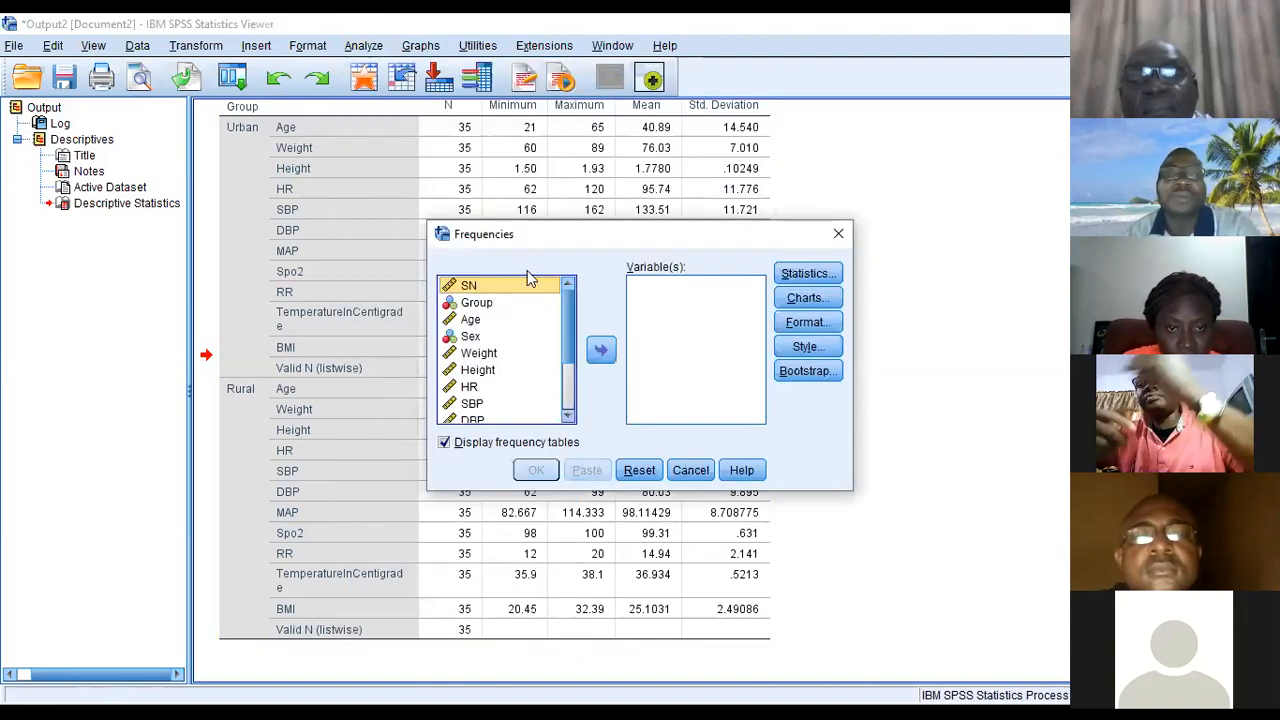
pyautogui.hotkey('ctrl', 'a')
pyautogui.click(510, 381)
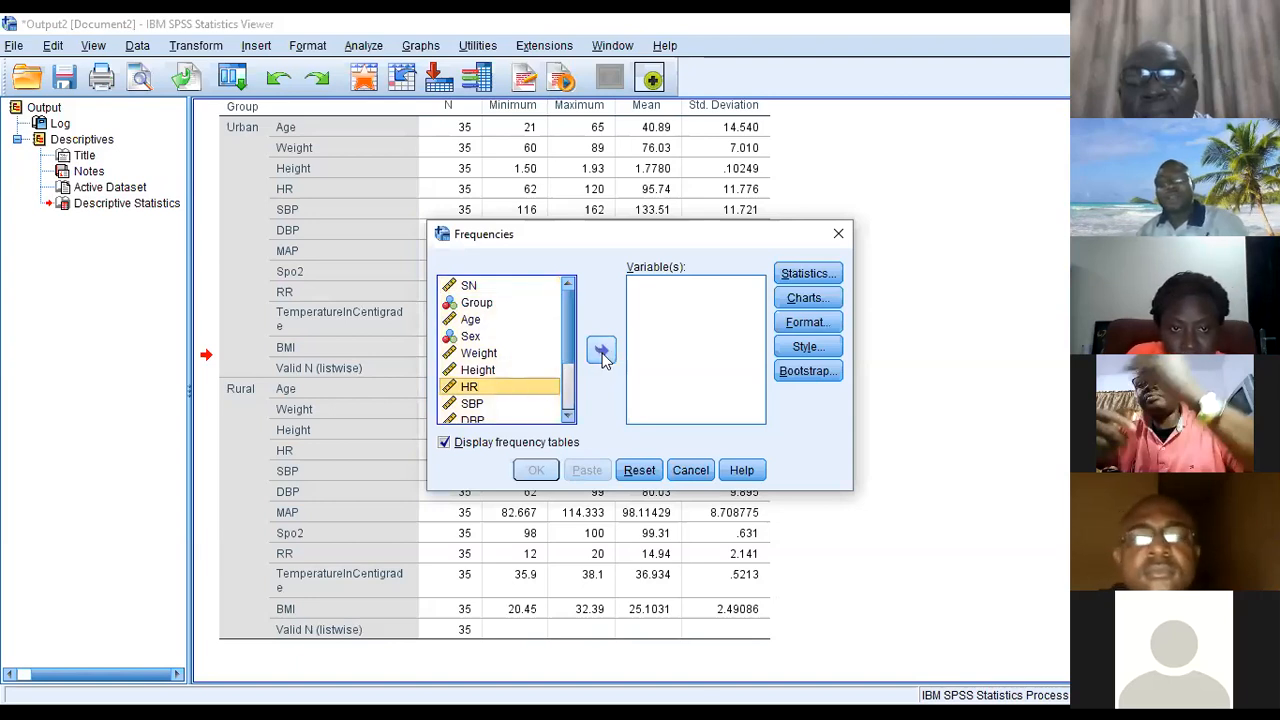
pyautogui.click(603, 358)
pyautogui.click(516, 372)
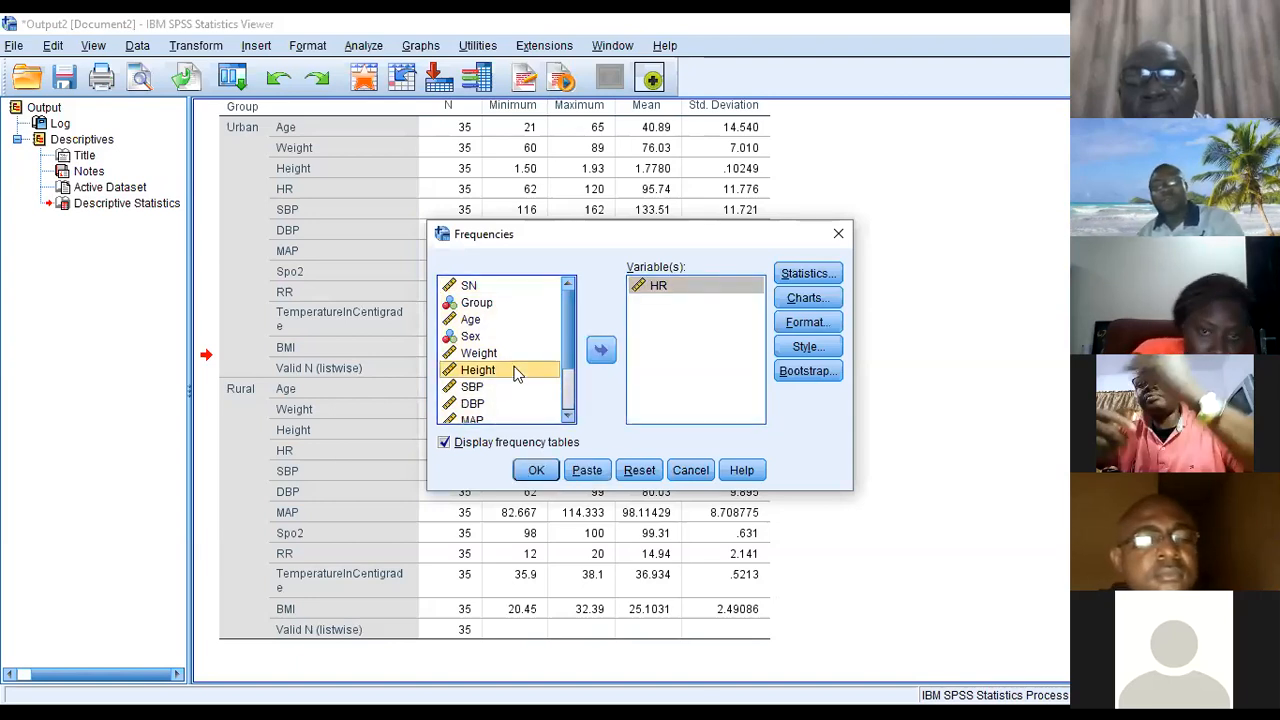
pyautogui.hotkey('ctrl', 'a')
pyautogui.click(602, 352)
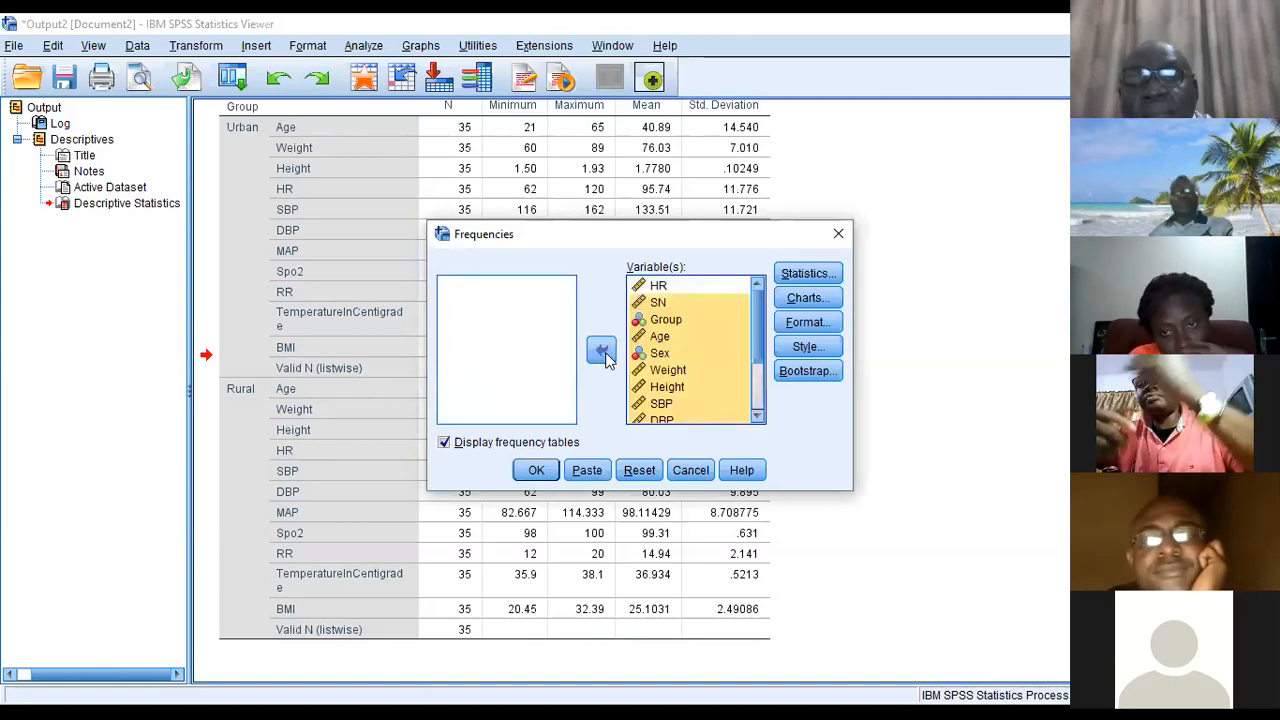
# Remove SN, Group and Sex from the Frequencies analysis variables.
pyautogui.click(680, 303)
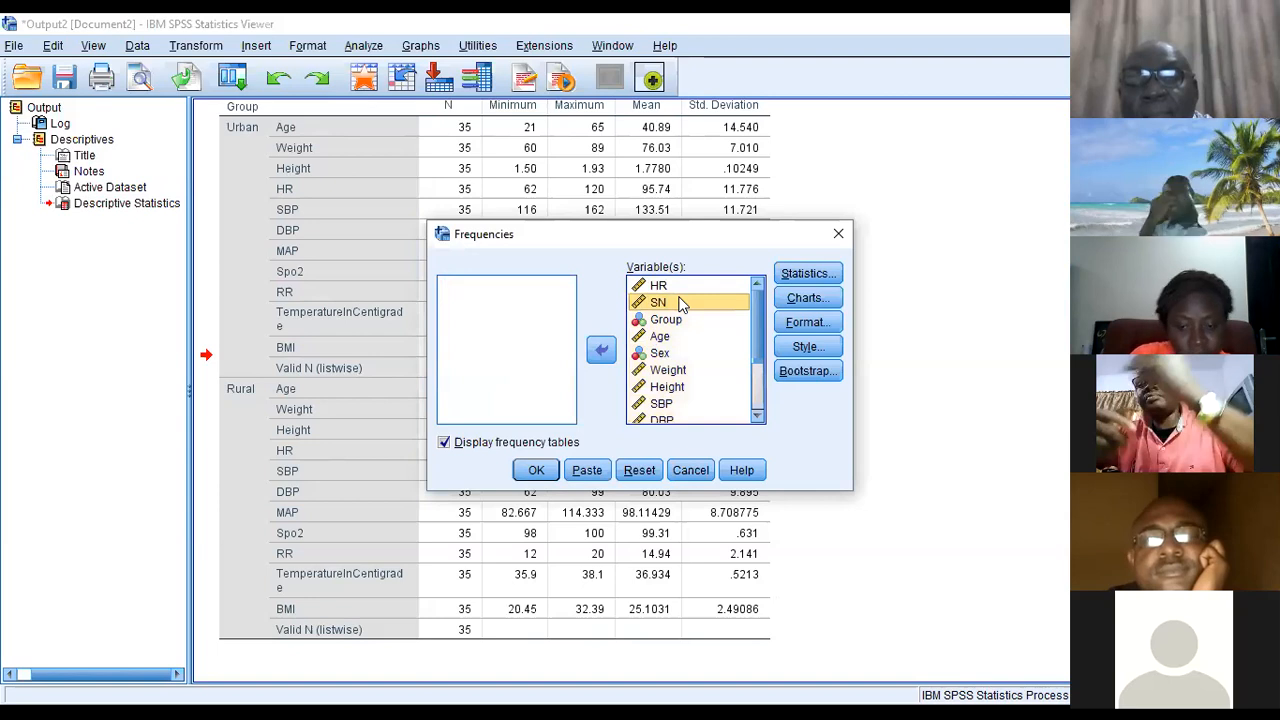
pyautogui.click(600, 350)
pyautogui.click(670, 304)
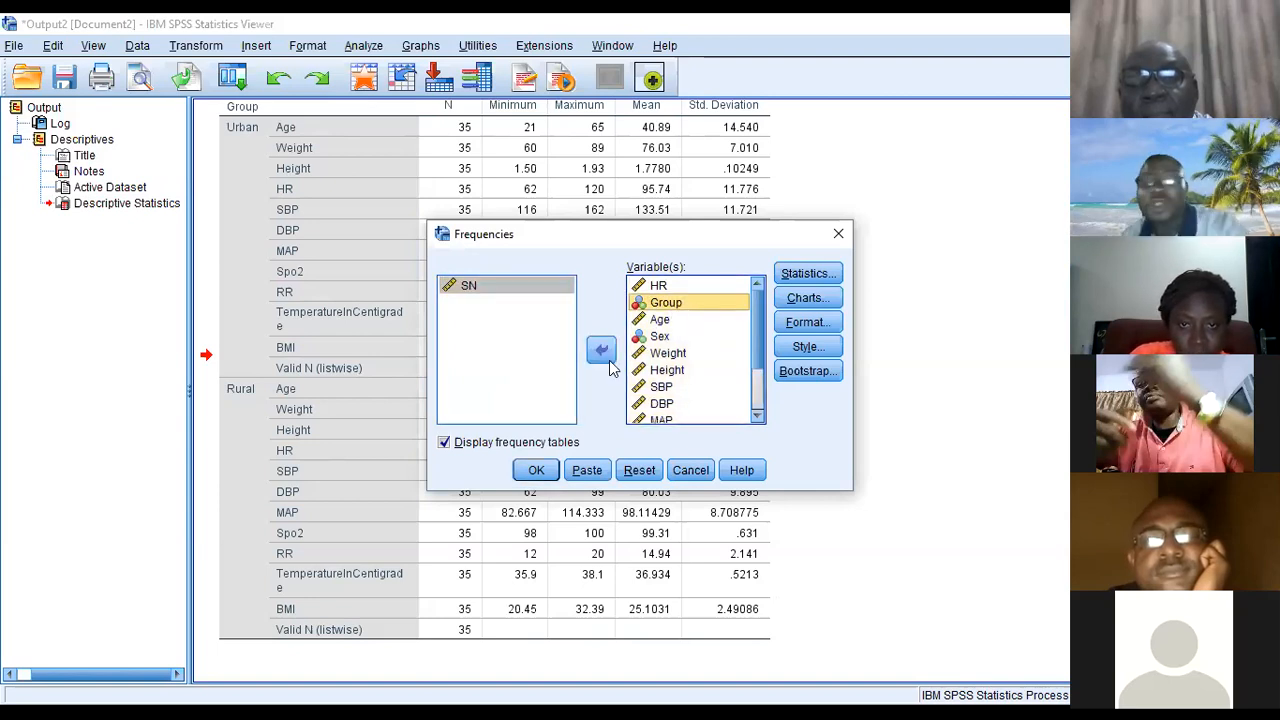
pyautogui.click(600, 350)
pyautogui.click(657, 320)
pyautogui.click(603, 360)
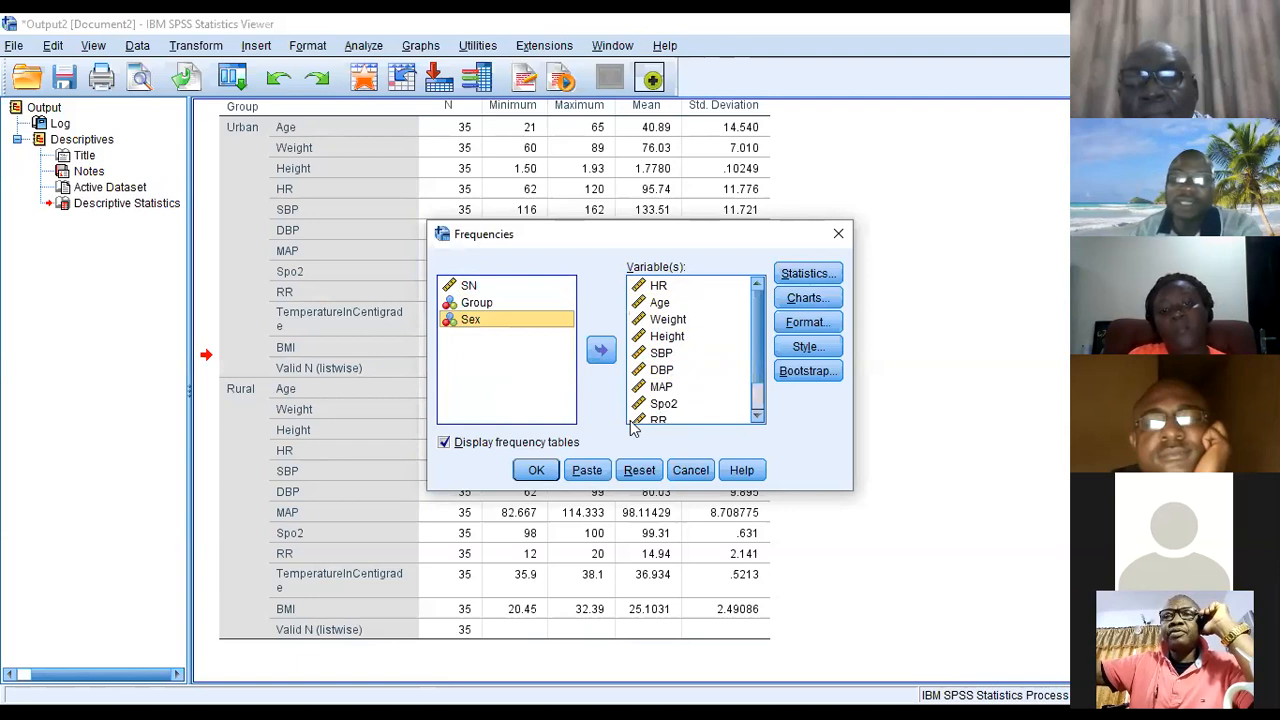
# Include the mean, median, mode and quartiles in the Frequencies statistics.
pyautogui.click(800, 278)
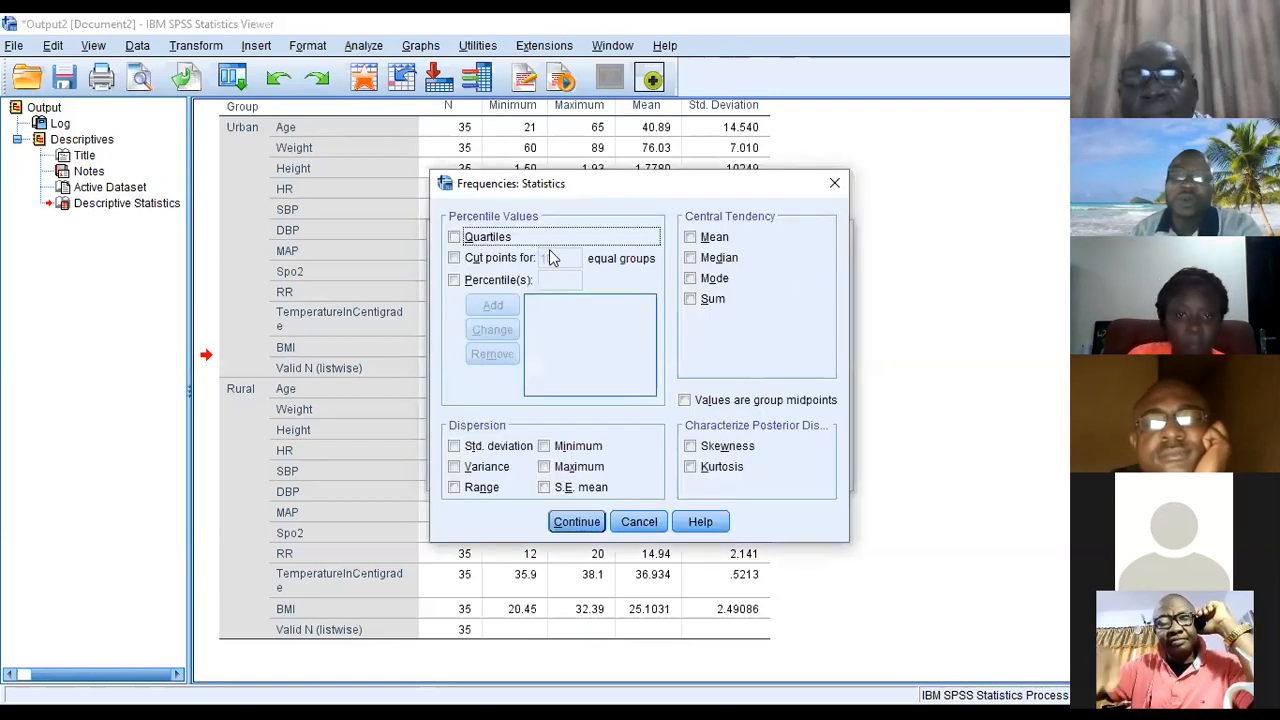
pyautogui.click(691, 237)
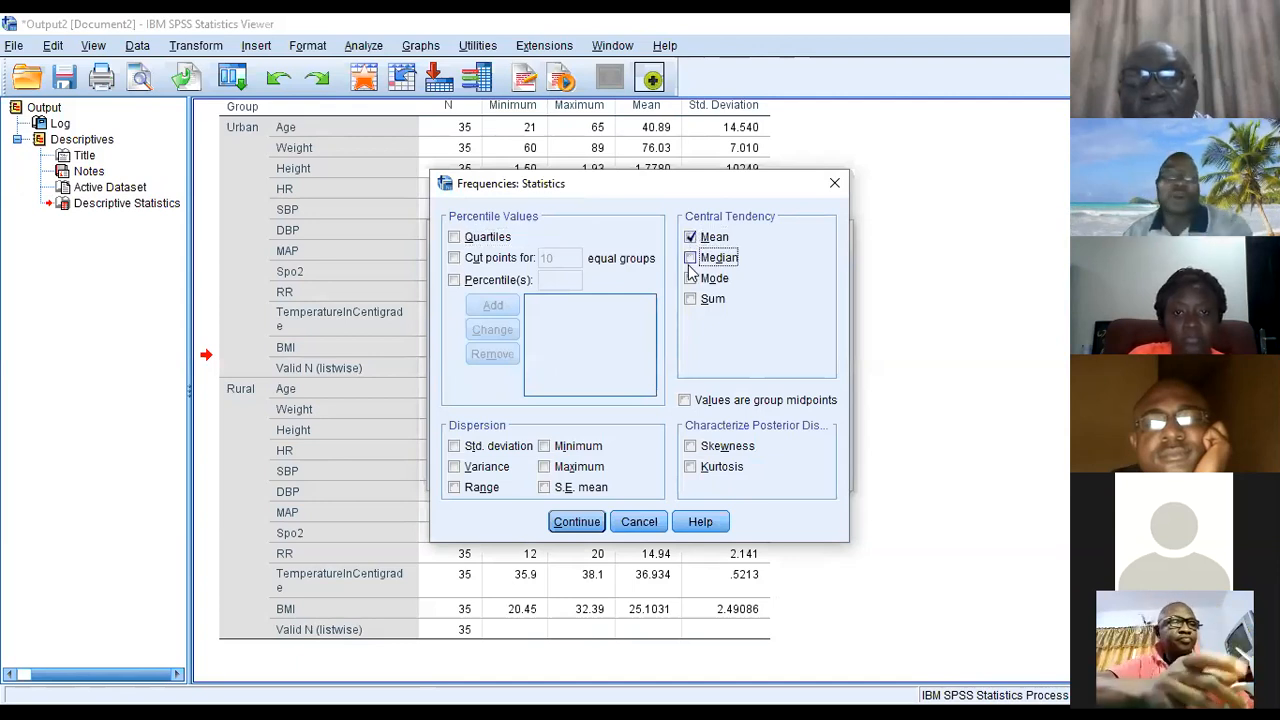
pyautogui.click(690, 258)
pyautogui.click(690, 278)
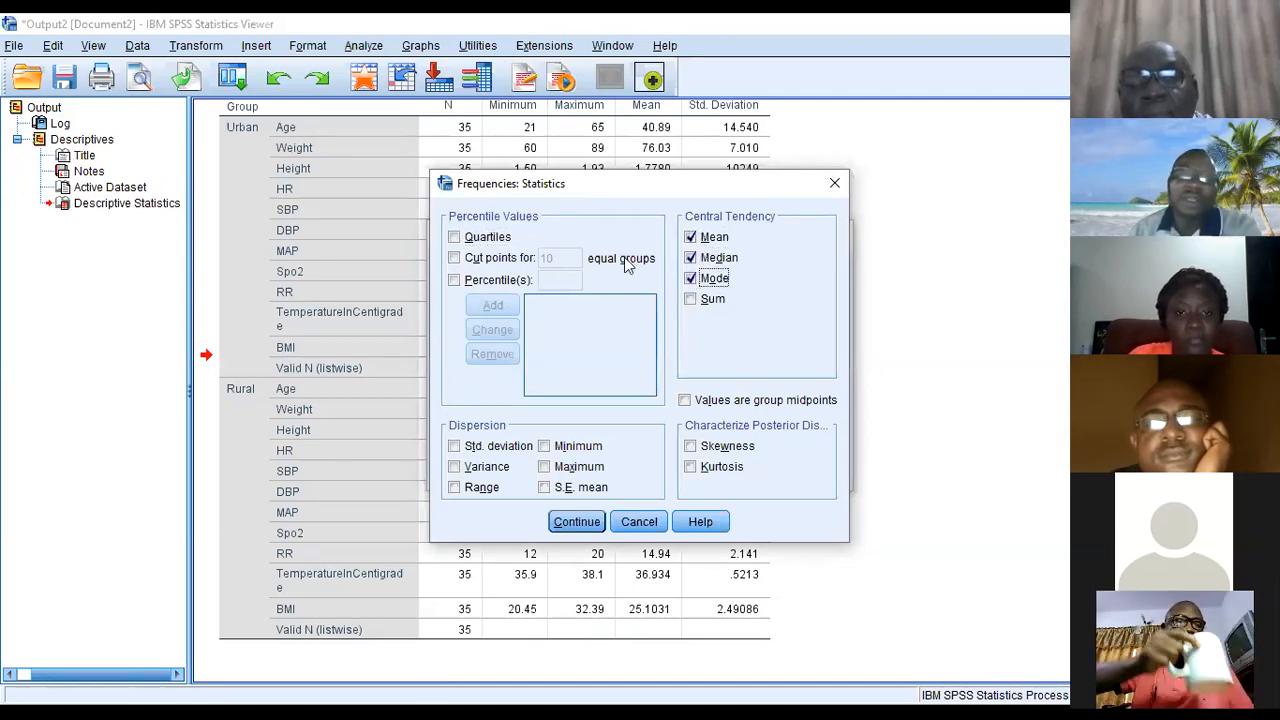
pyautogui.click(455, 238)
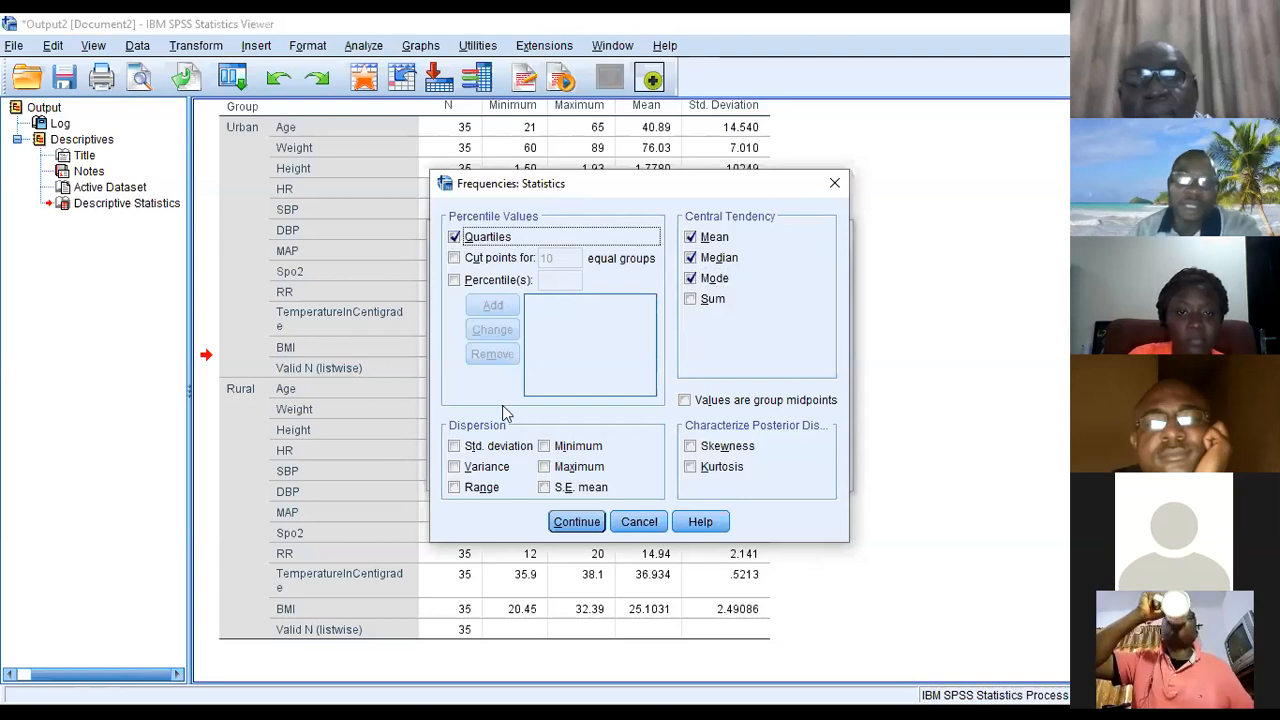
# Add standard deviation, minimum, maximum and range to the Frequencies statistics, leaving skewness off, and accept the selection.
pyautogui.click(455, 446)
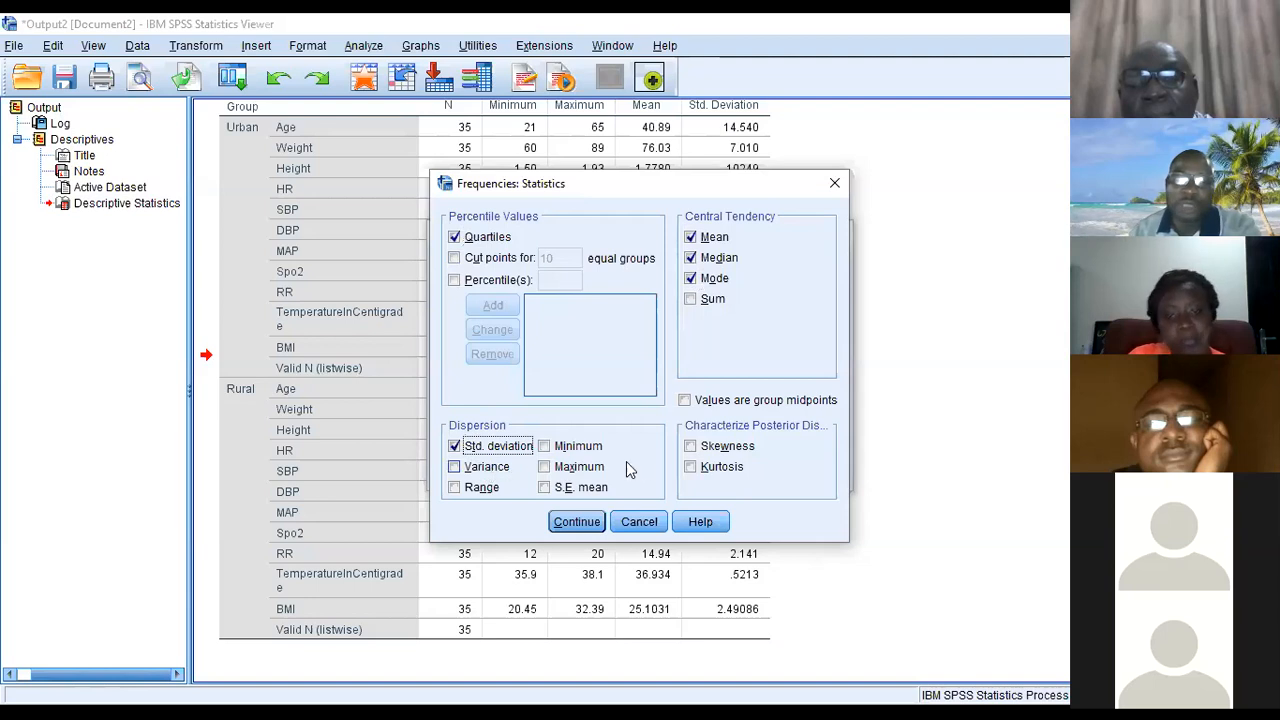
pyautogui.click(691, 447)
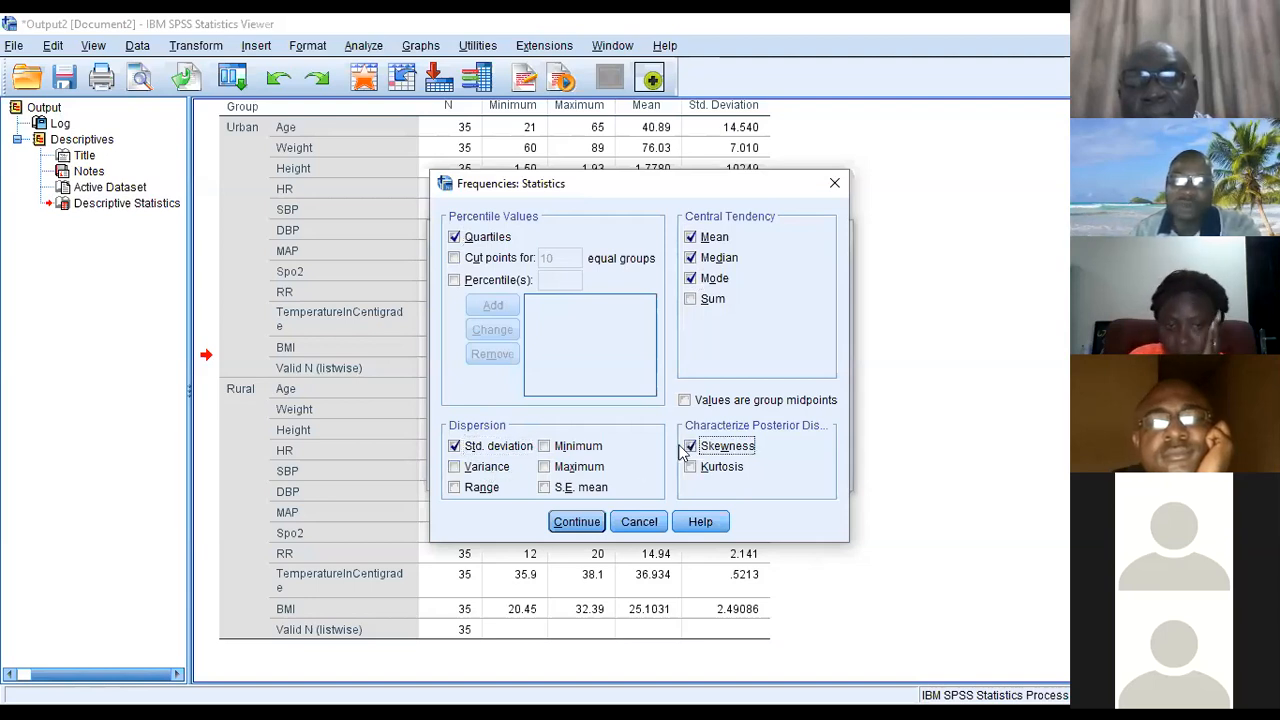
pyautogui.click(691, 447)
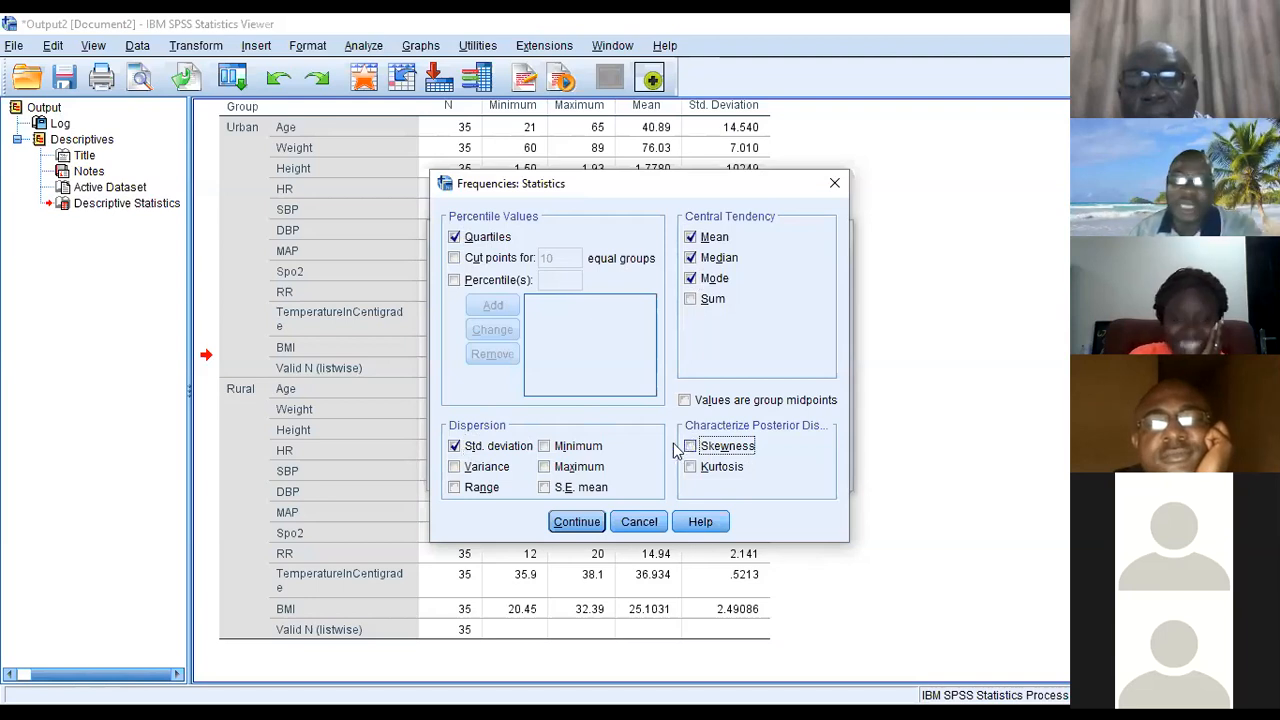
pyautogui.click(545, 447)
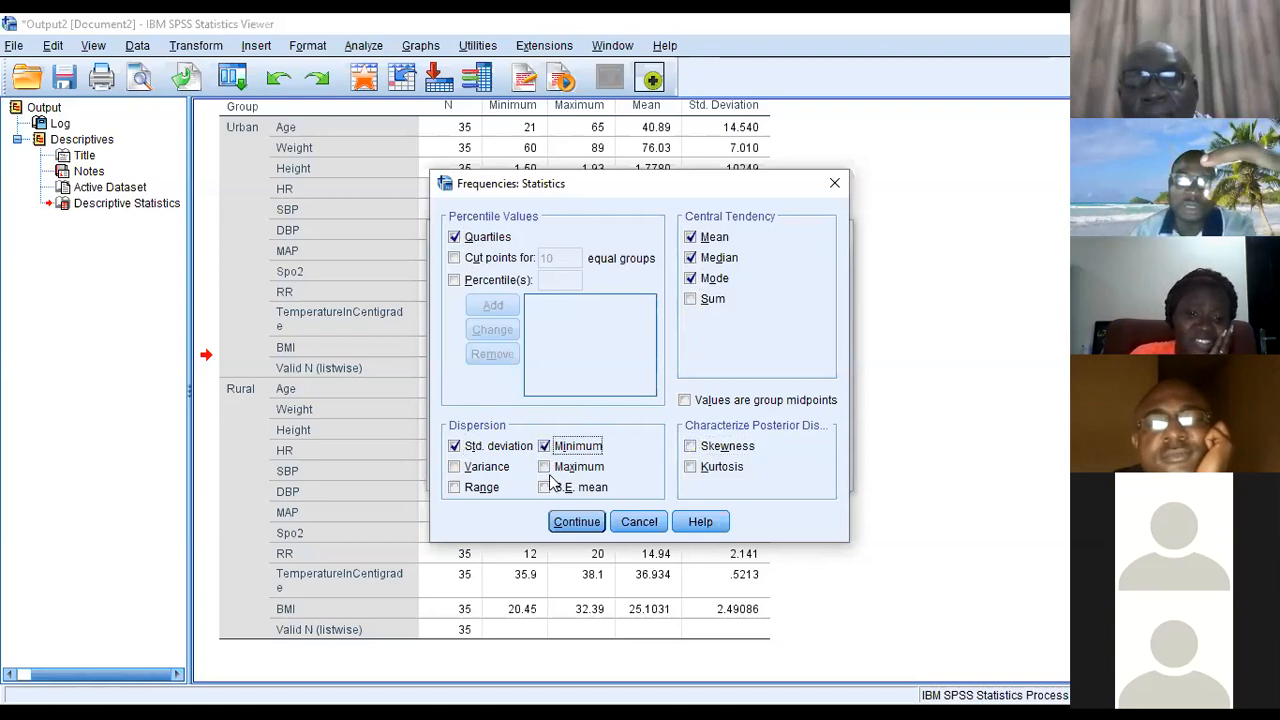
pyautogui.click(546, 467)
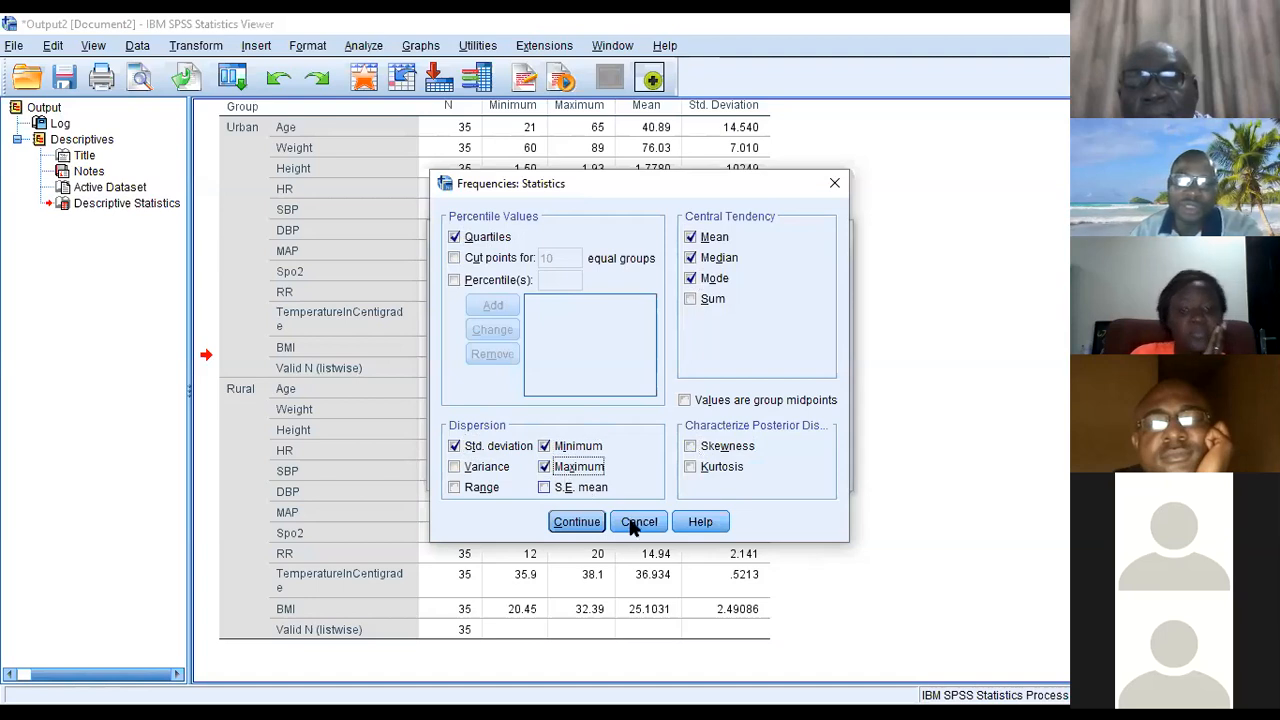
pyautogui.click(454, 487)
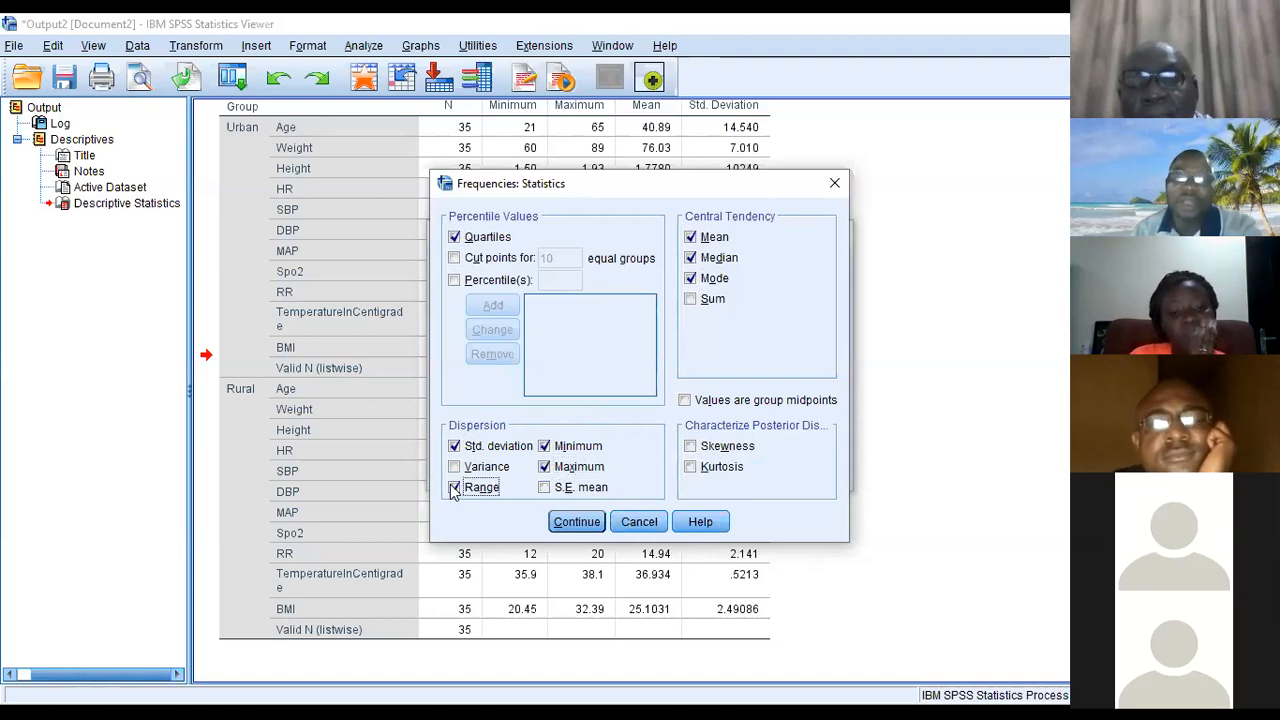
pyautogui.click(600, 526)
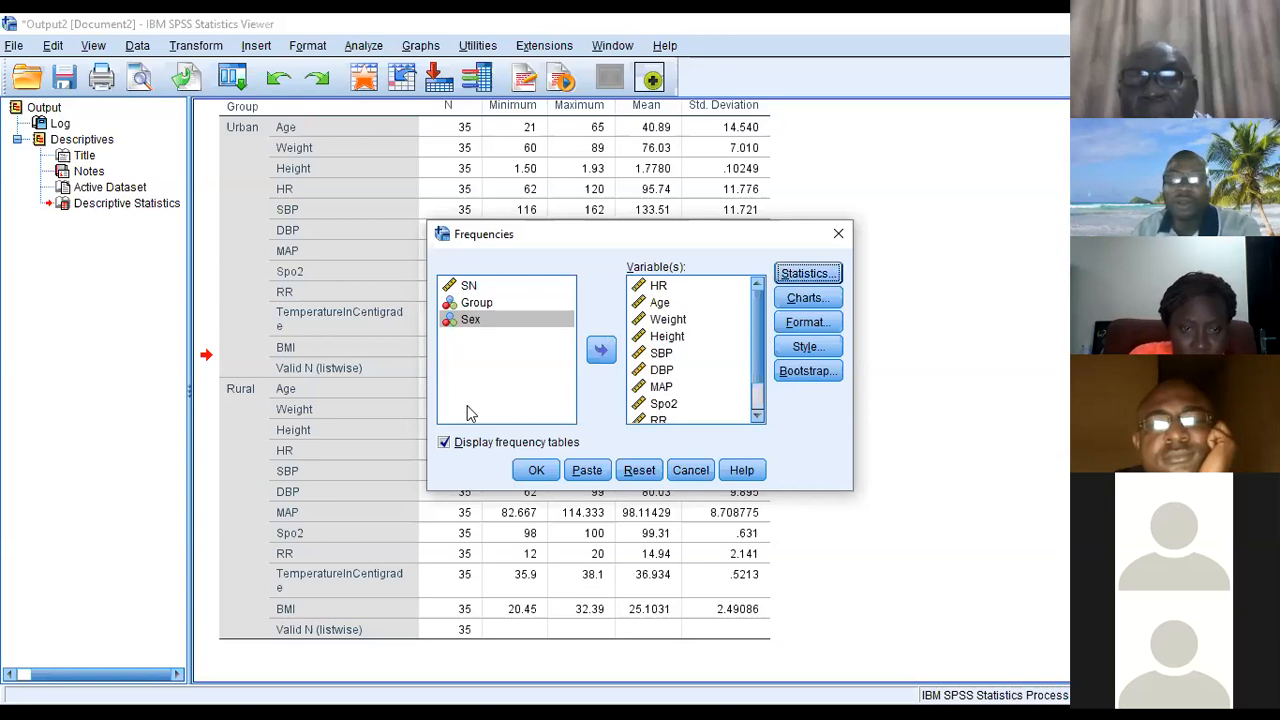
# Turn off the display of frequency tables and run the Frequencies analysis.
pyautogui.click(445, 443)
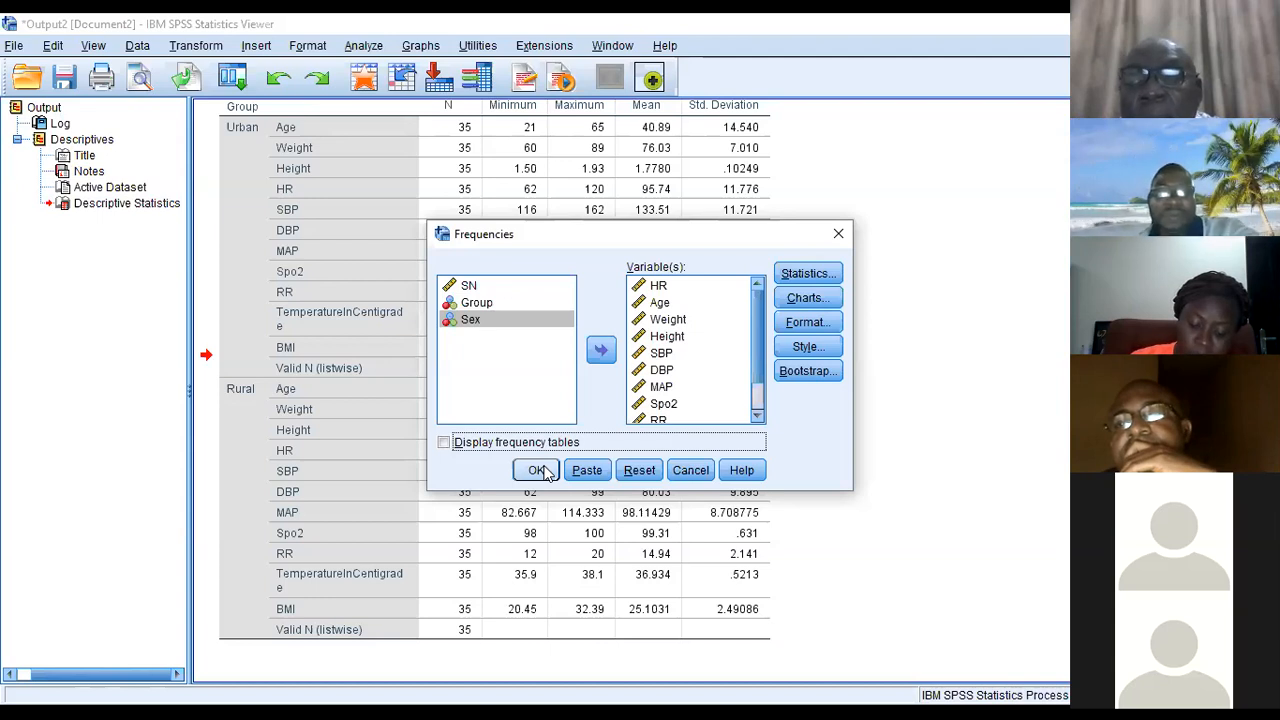
pyautogui.click(546, 472)
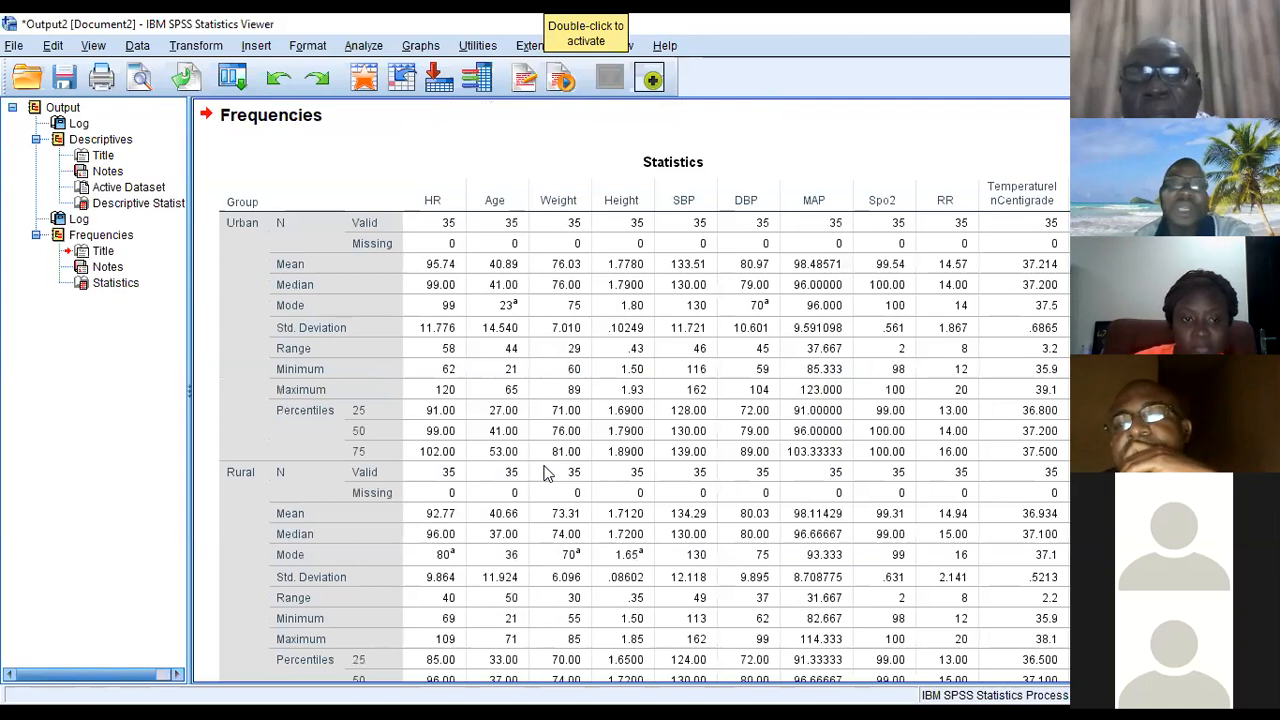
pyautogui.click(541, 413)
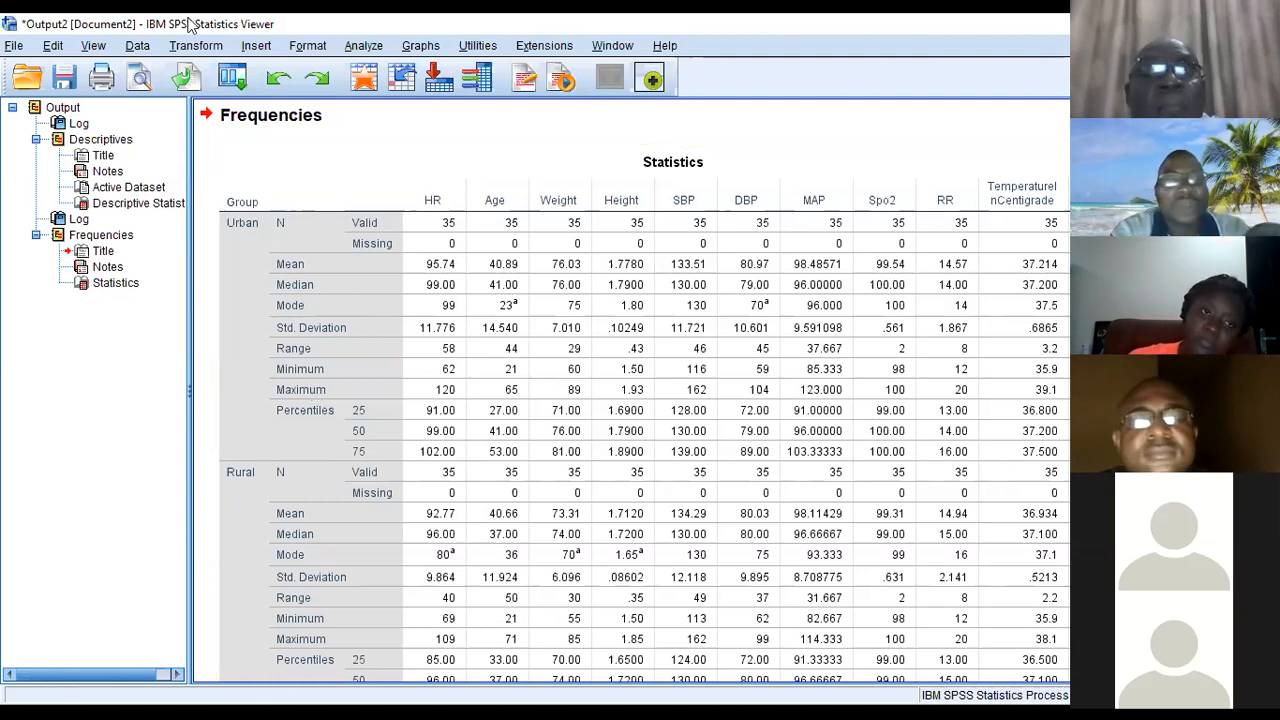
# Switch from the output to the BMI.sav dataset in the Data Editor.
pyautogui.click(612, 48)
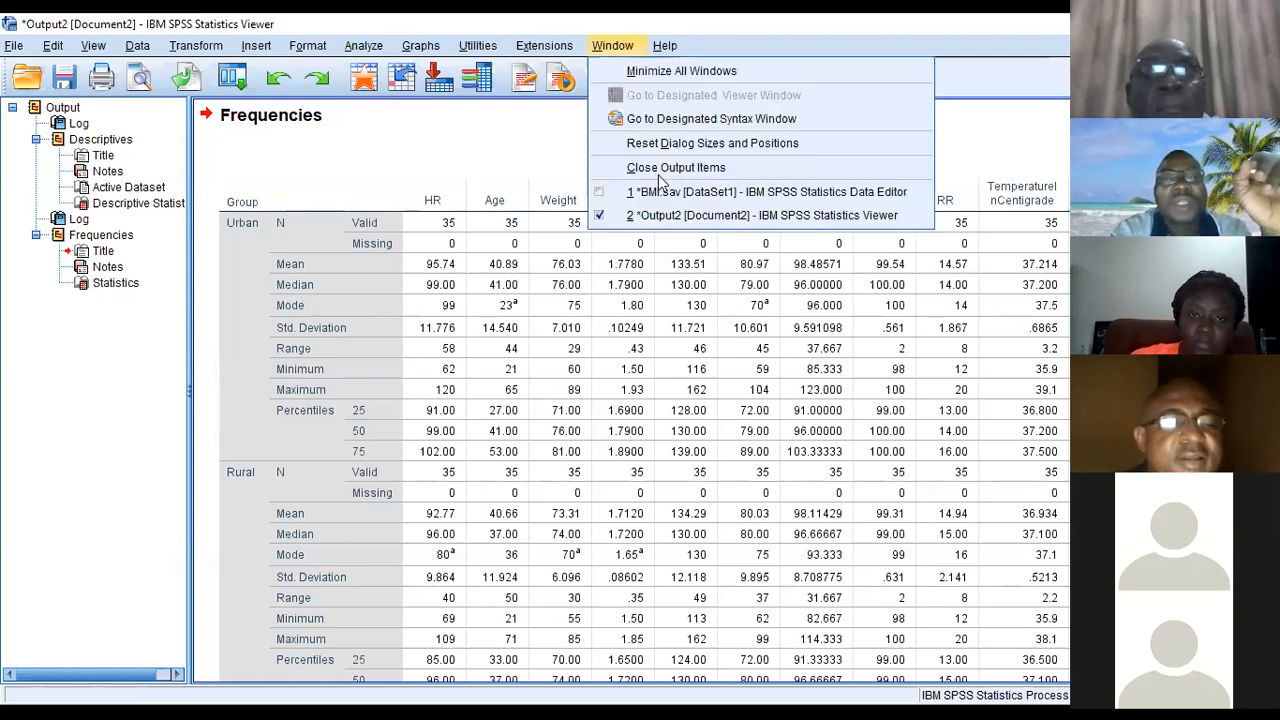
pyautogui.click(598, 192)
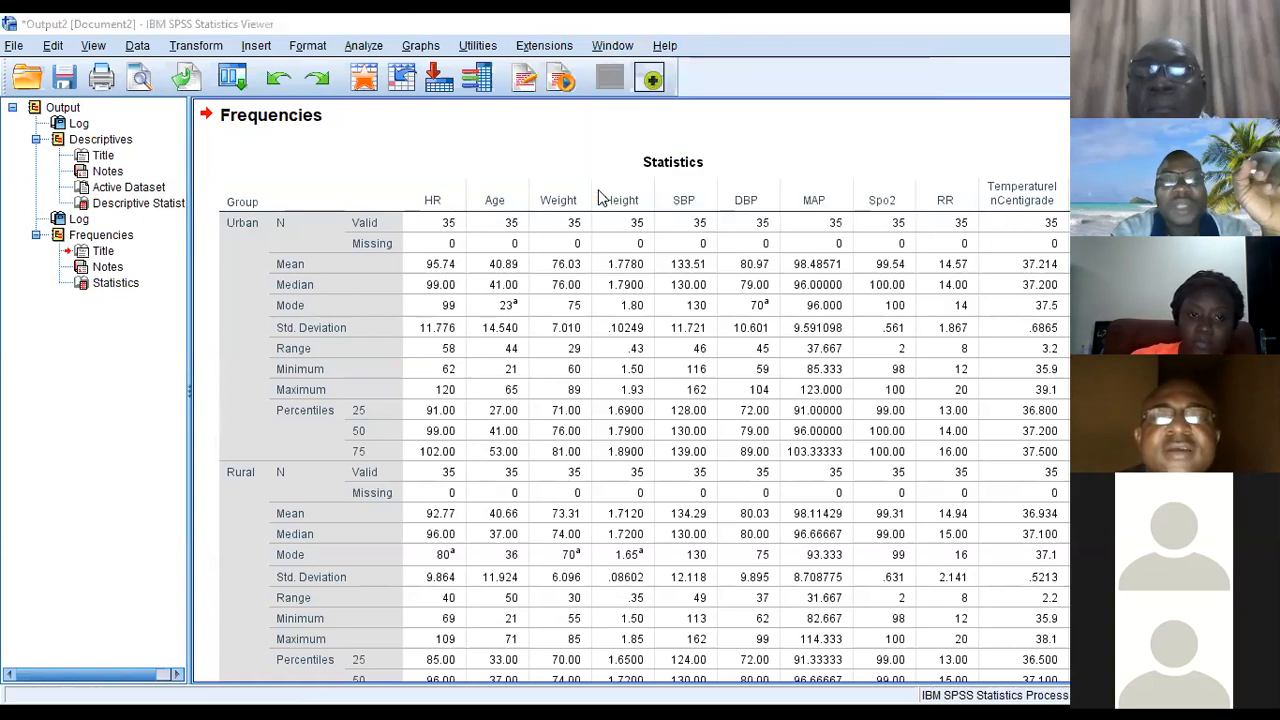